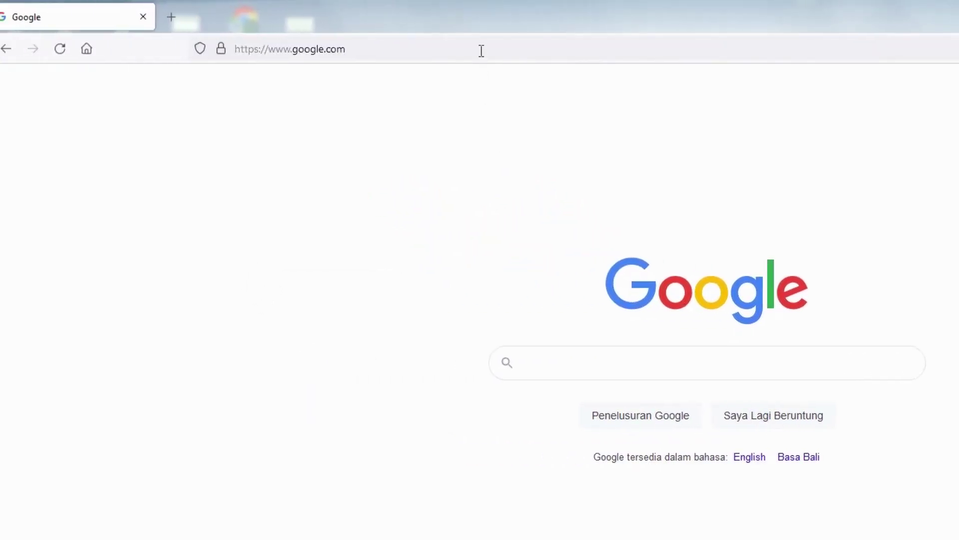
Load ppdb.sman1cinangka.sch.id in Firefox, correcting the mistyped .sc.id domain to .sch.id.
click(481, 50)
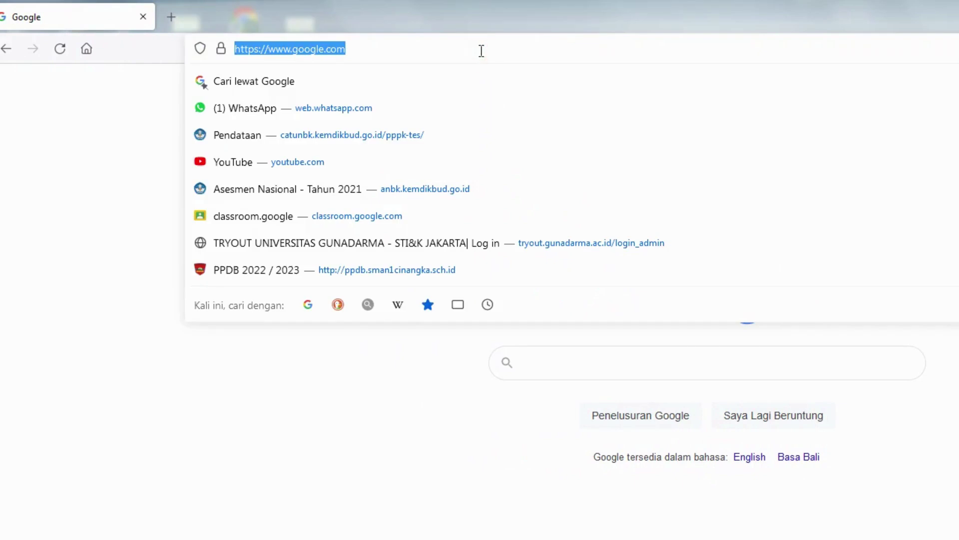
text(ppdb.)
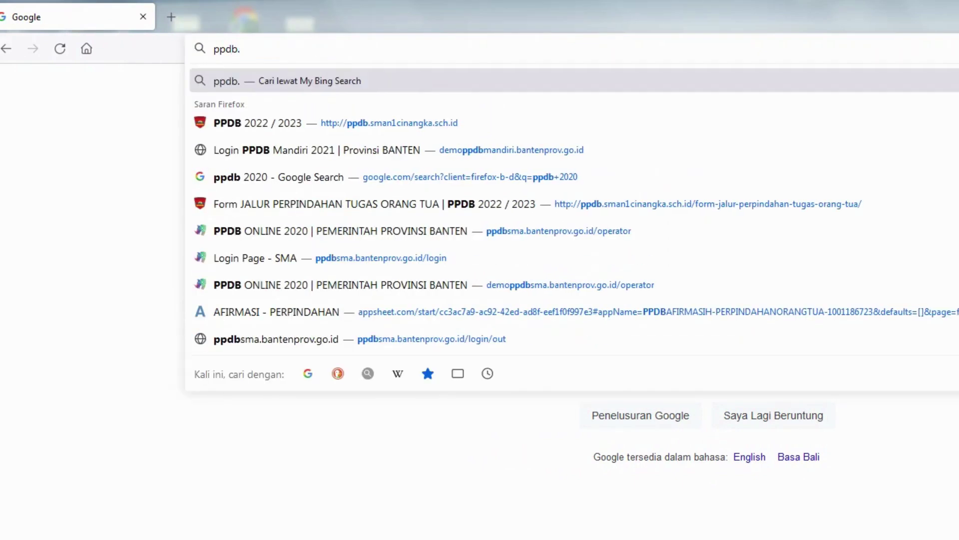
text(sman1cin)
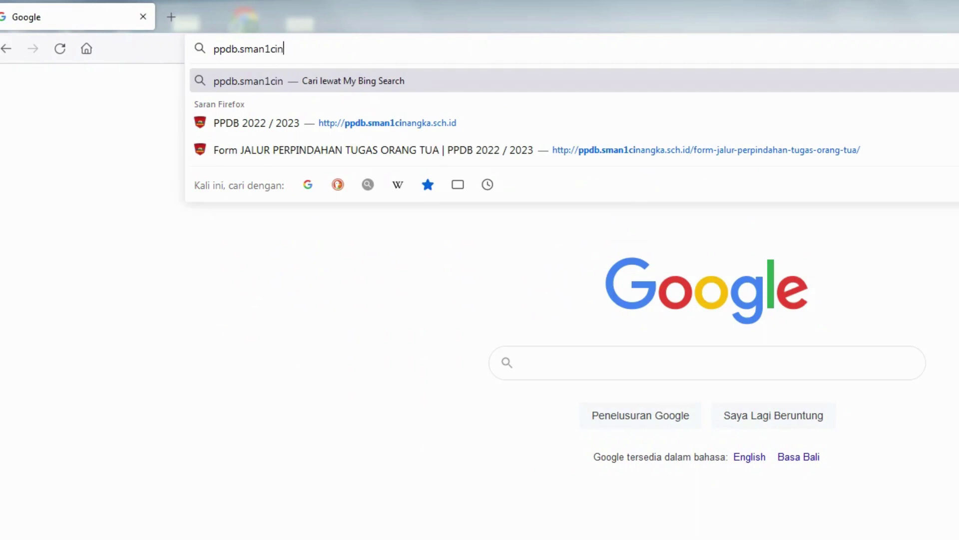
text(angka.sc.id)
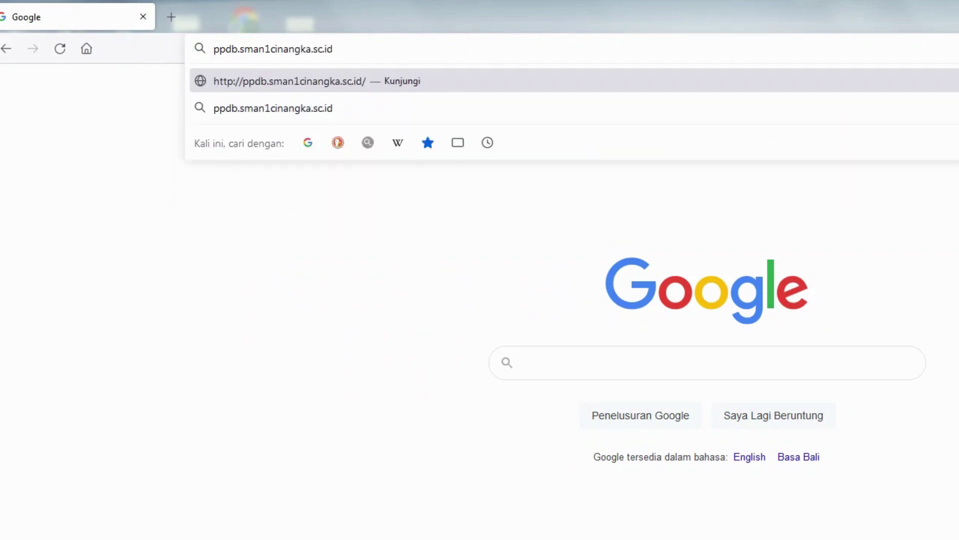
key(Return)
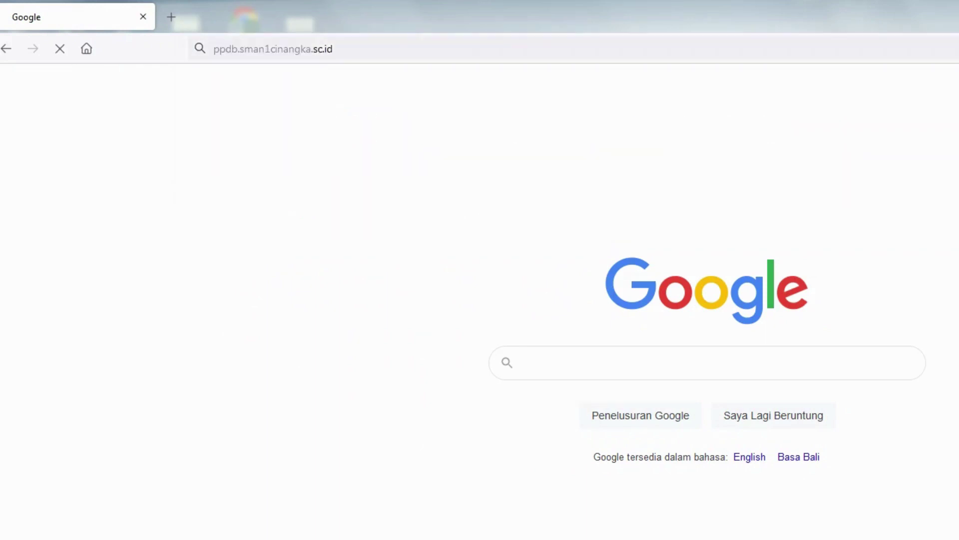
click(324, 45)
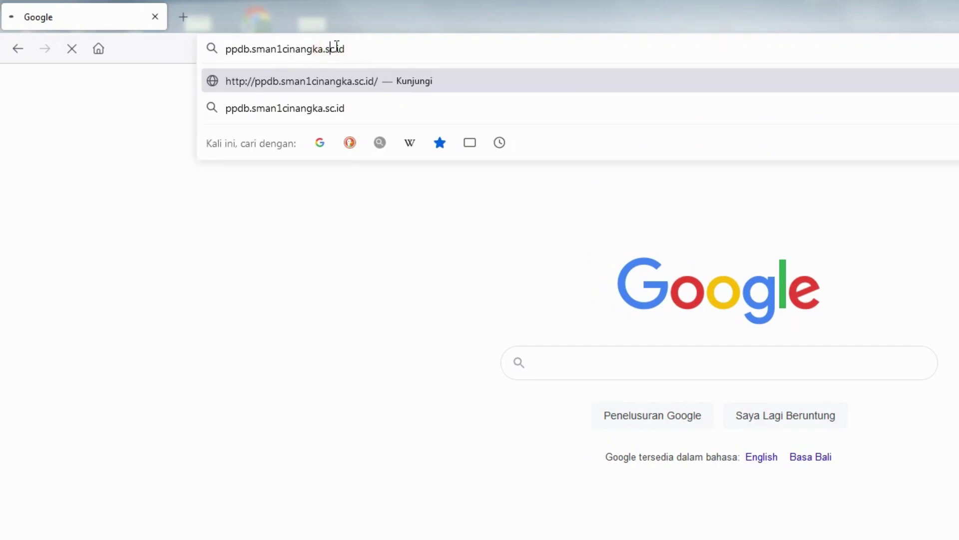
click(367, 50)
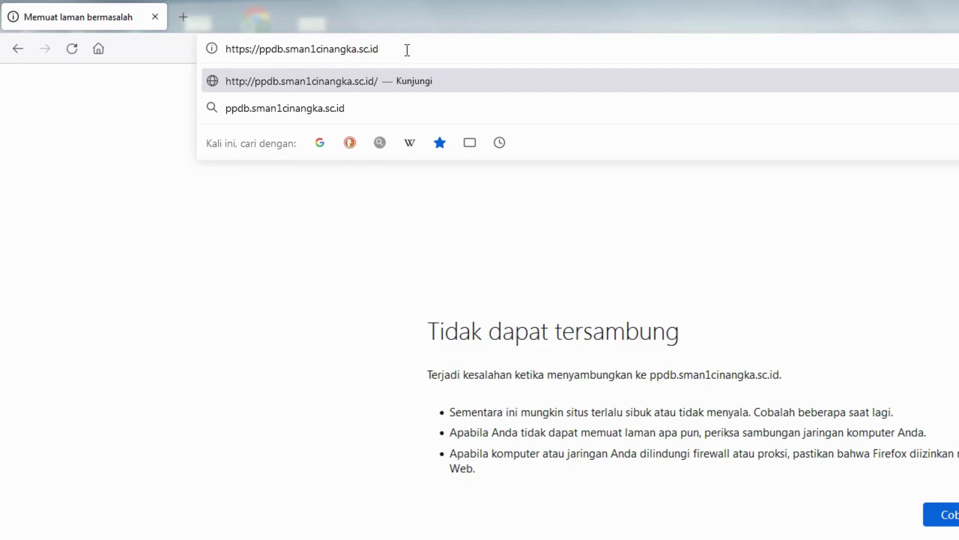
text(h)
key(Return)
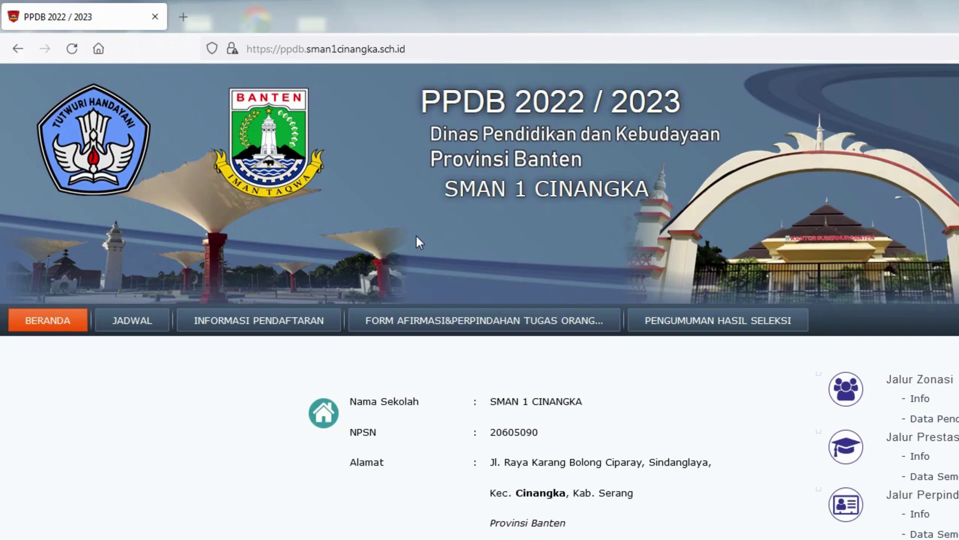
Go to the FORM AFIRMASI&PERPINDAHAN TUGAS ORANG TUA page and launch FORM JALUR AFIRMASI.
click(463, 320)
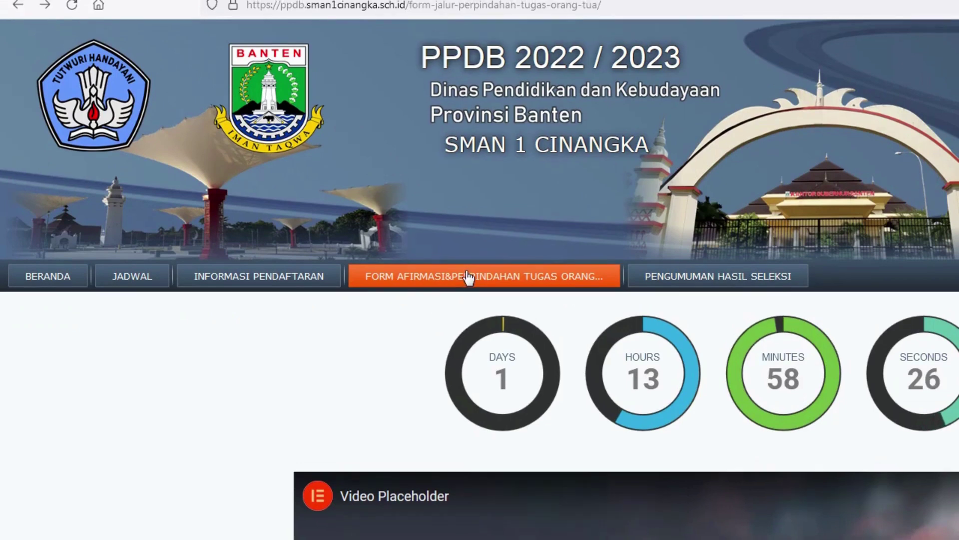
click(447, 272)
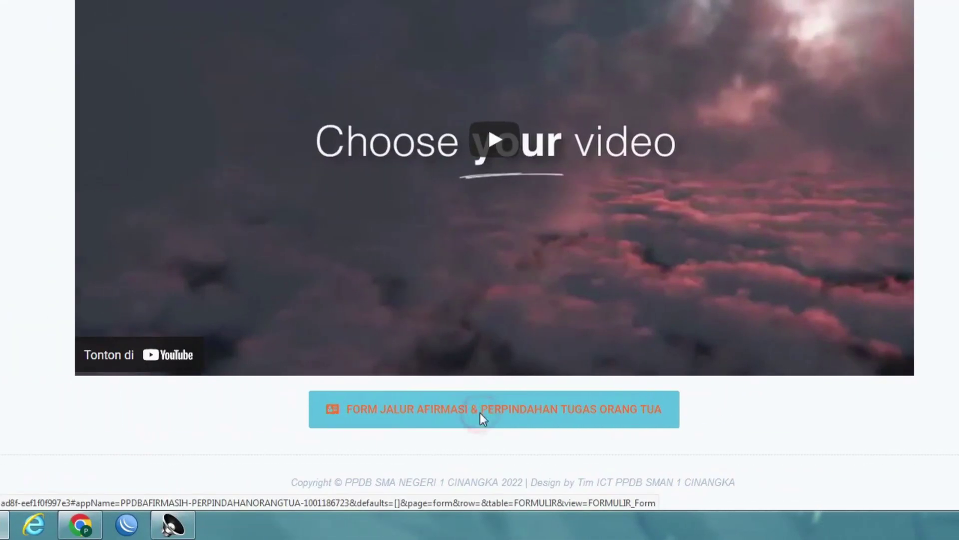
click(481, 413)
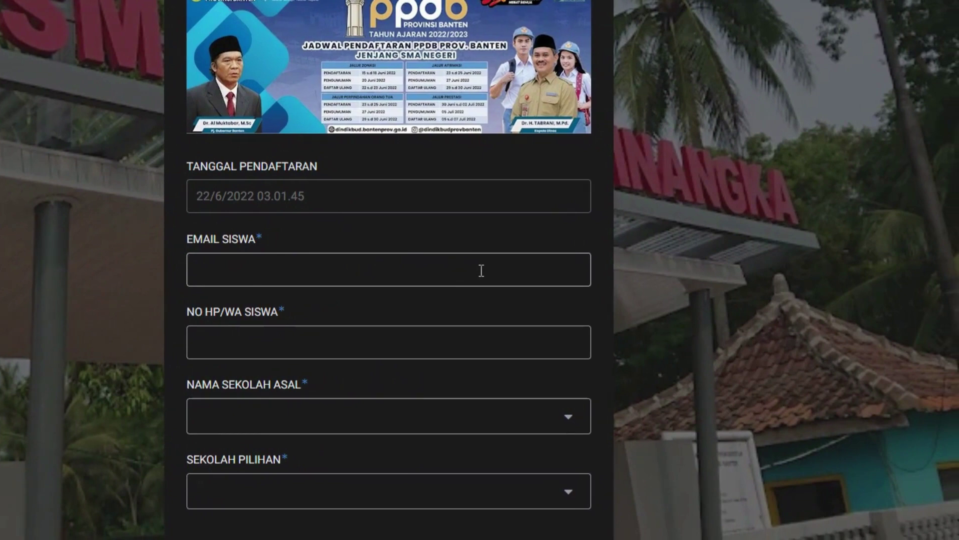
Enter the student's e-mail in EMAIL SISWA and WhatsApp number in NO HP/WA SISWA.
click(481, 271)
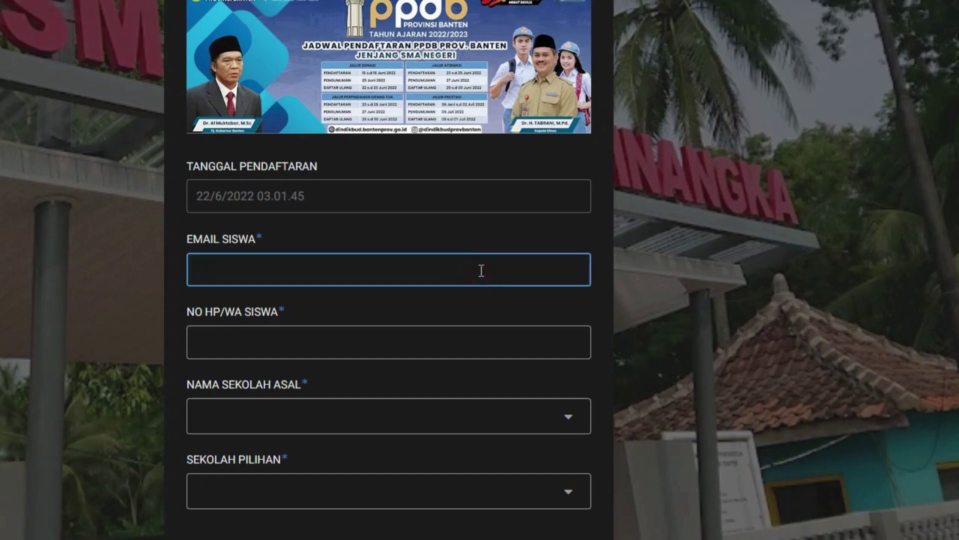
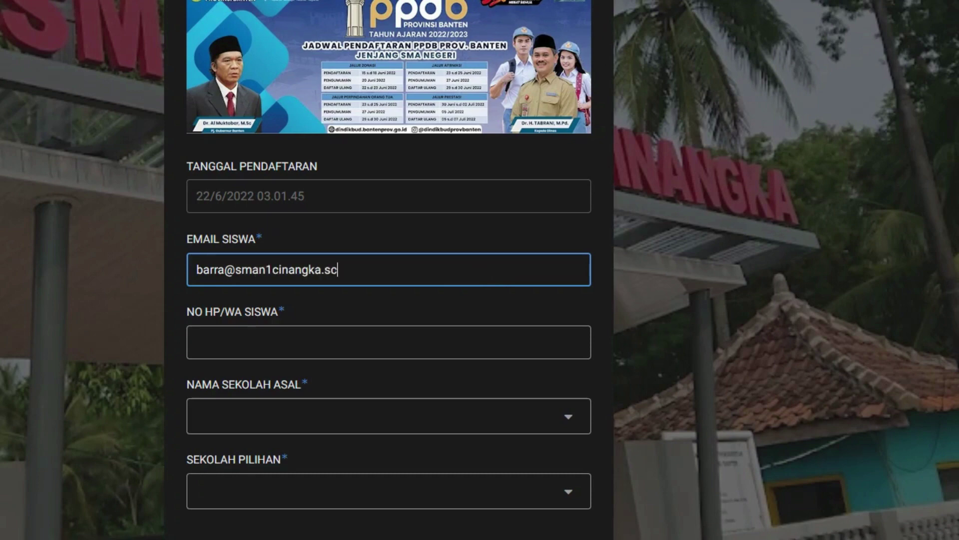
key(Tab)
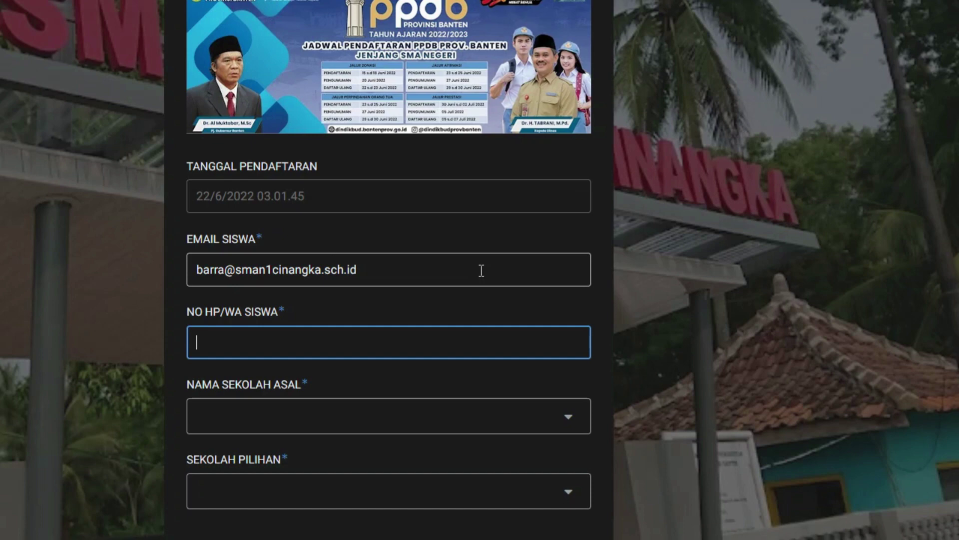
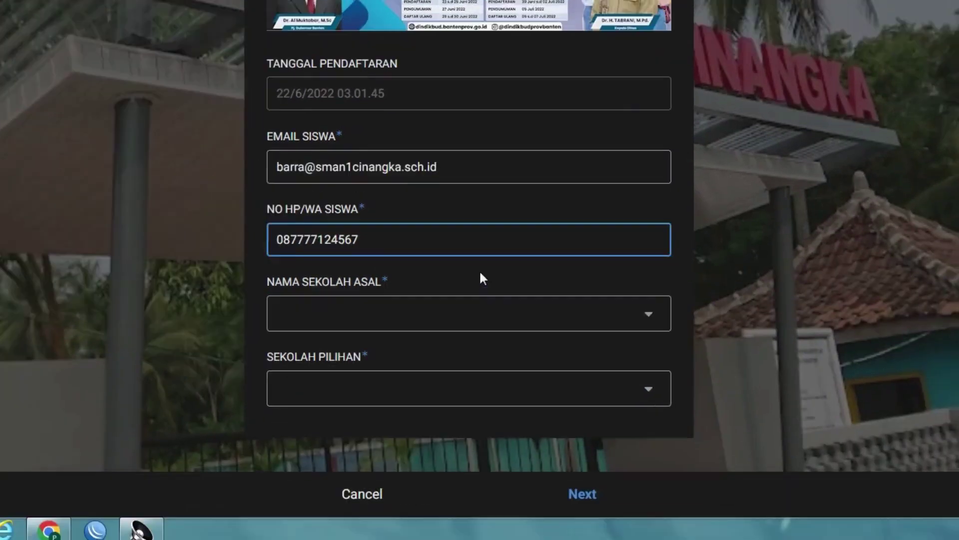
Pick SMP ISLAM DARUTTAUFIQ ANYAR as origin school, then bring up the SEKOLAH PILIHAN list for SMAN 1 CINANGKA.
click(319, 416)
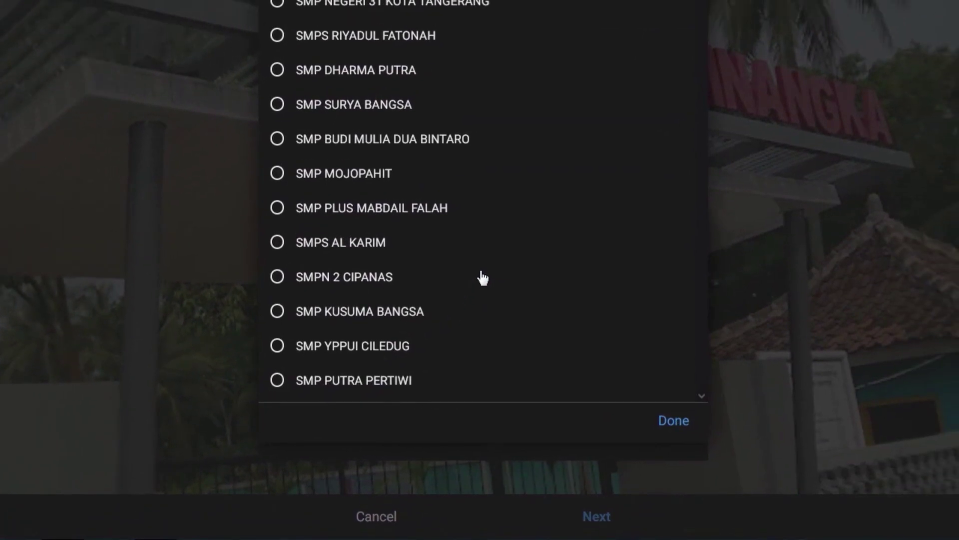
scroll(482, 278, down, 3)
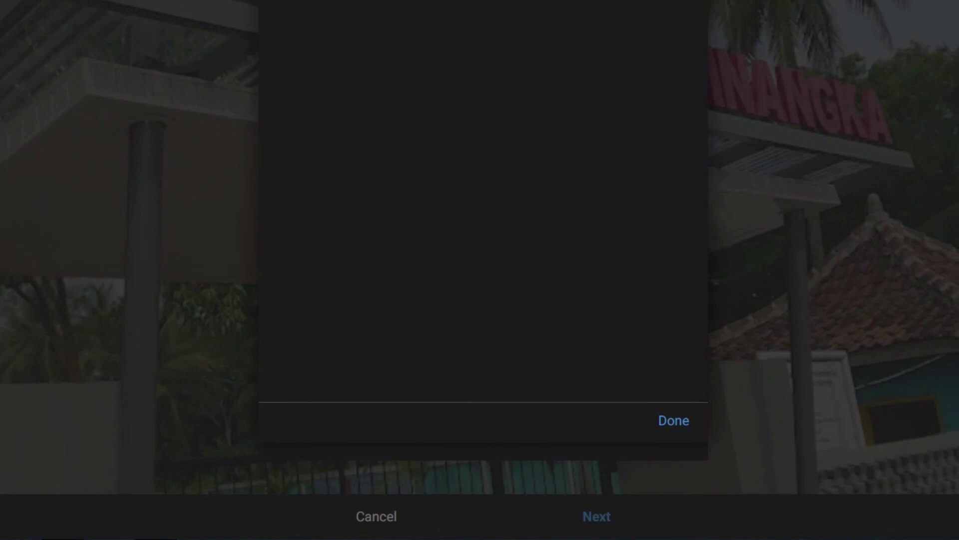
text(yar)
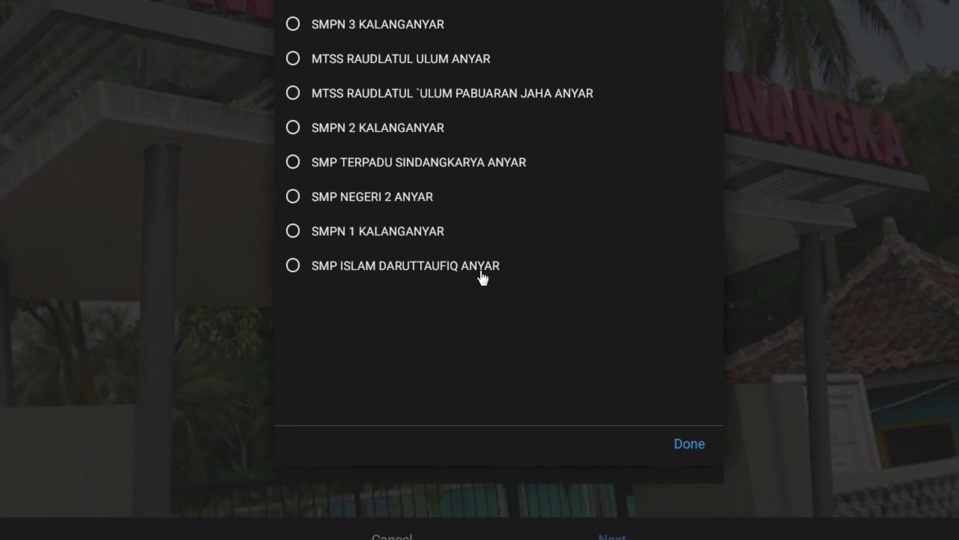
click(482, 270)
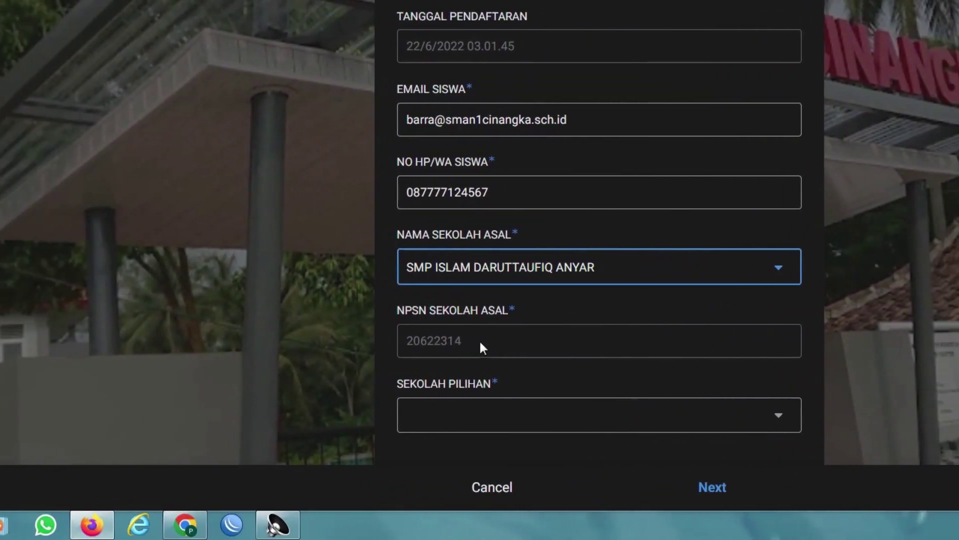
click(480, 342)
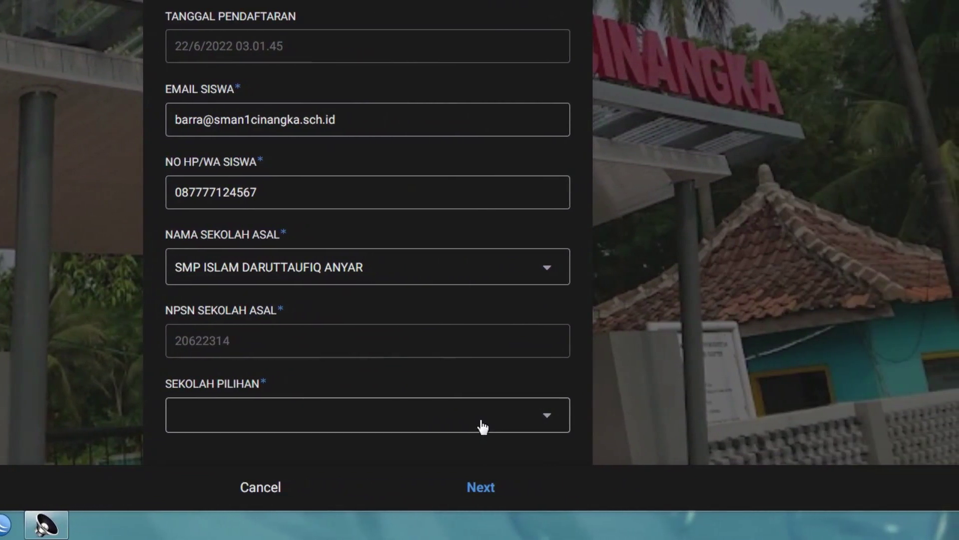
click(482, 427)
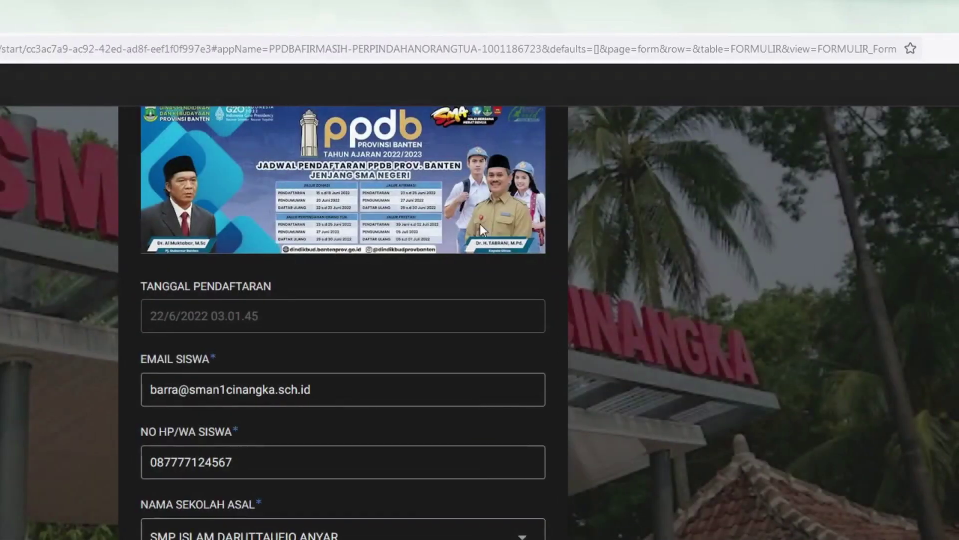
scroll(481, 317, down, 3)
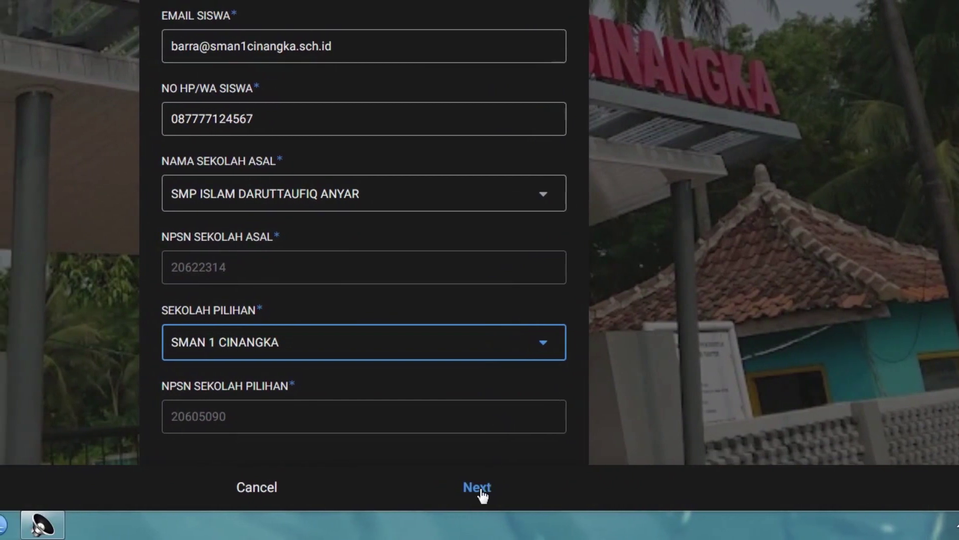
On the personal data page, enter the student's full name and set gender to Laki-laki.
click(479, 489)
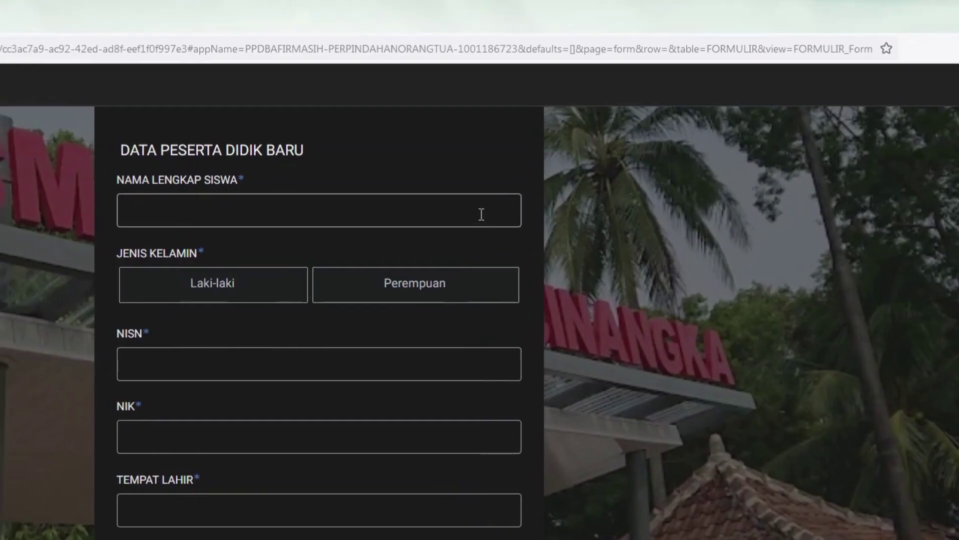
click(481, 213)
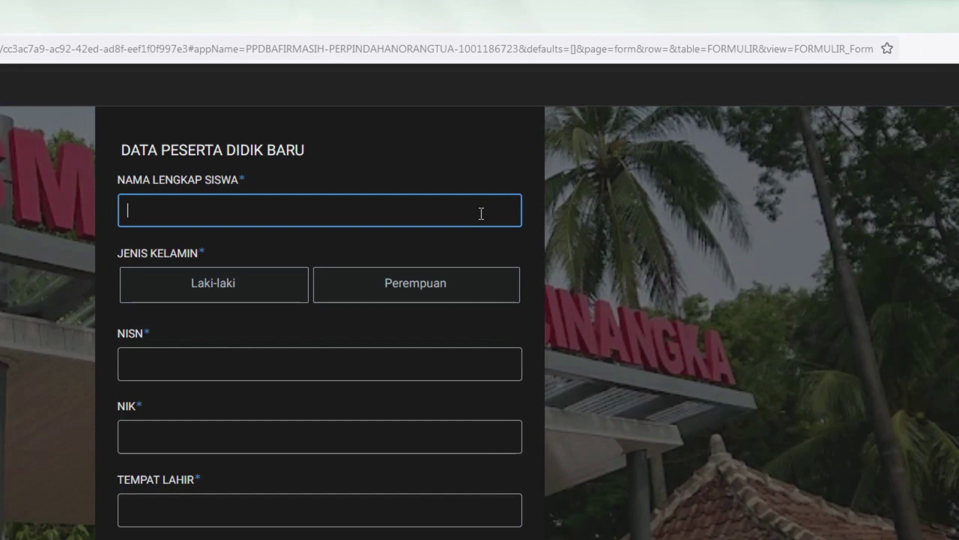
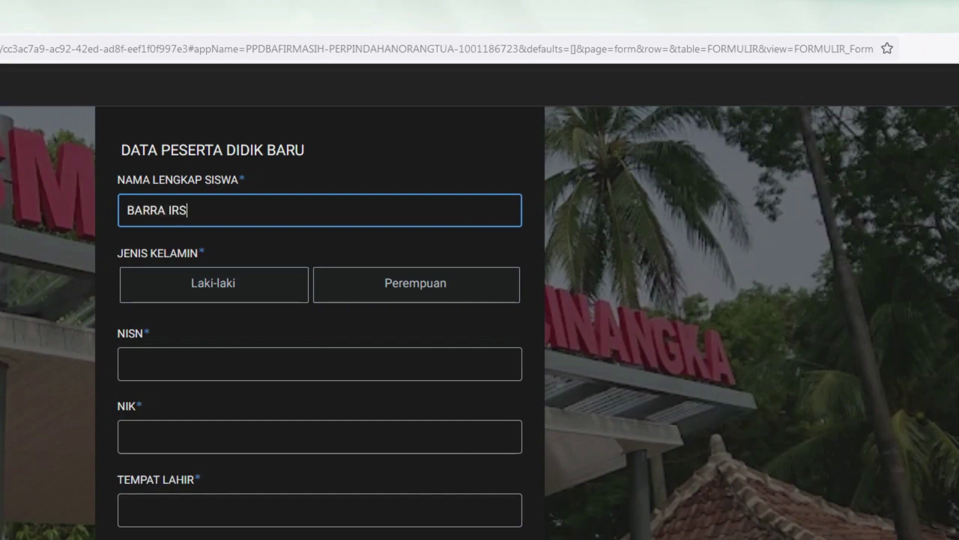
key(Tab)
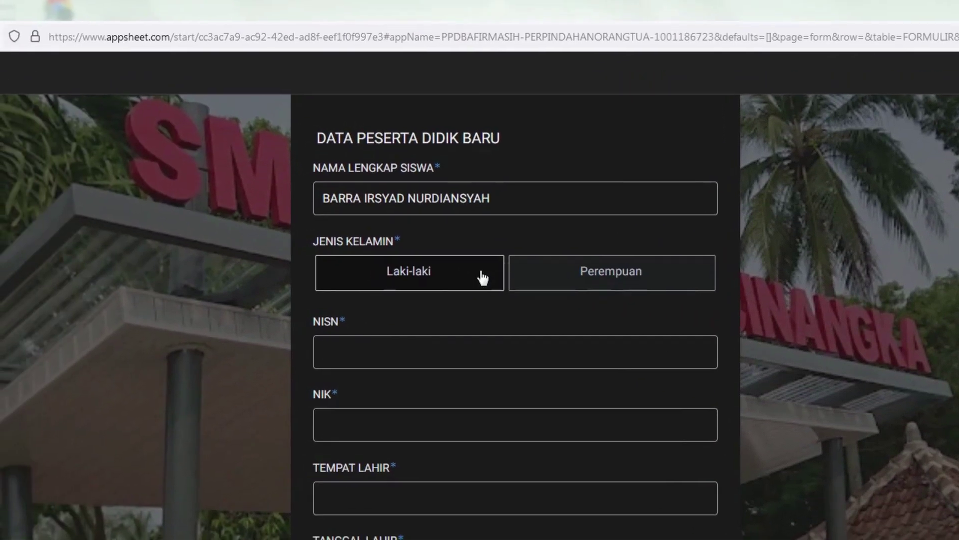
click(286, 284)
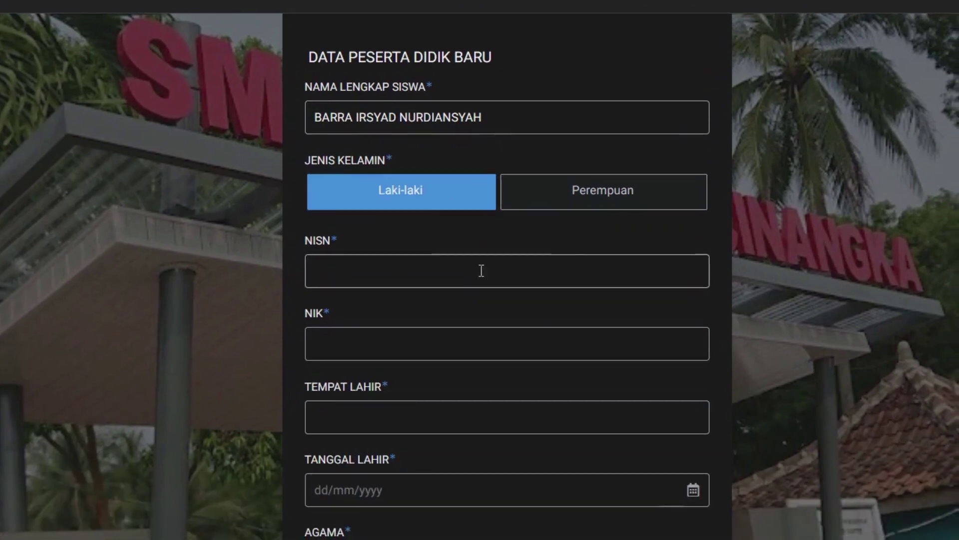
Enter the student's NISN and 16-digit NIK numbers.
click(486, 297)
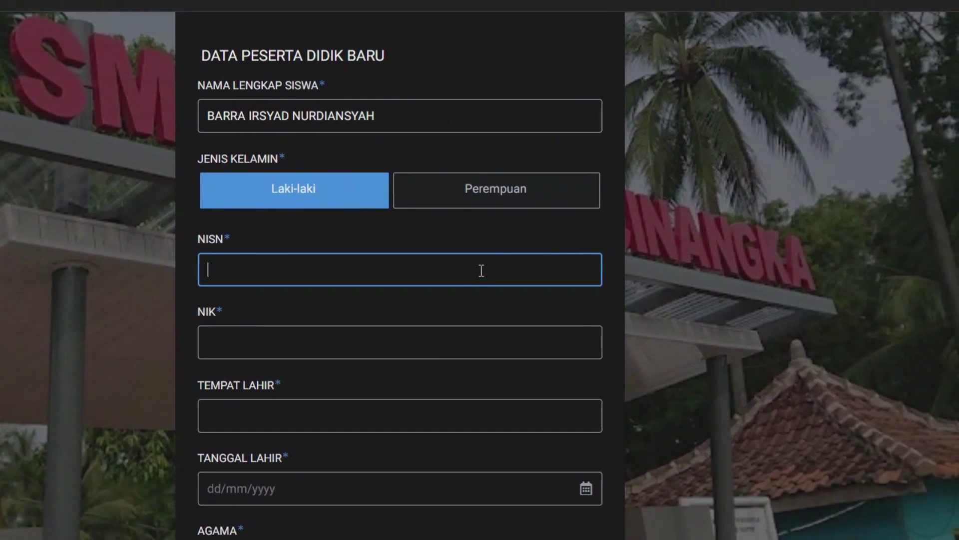
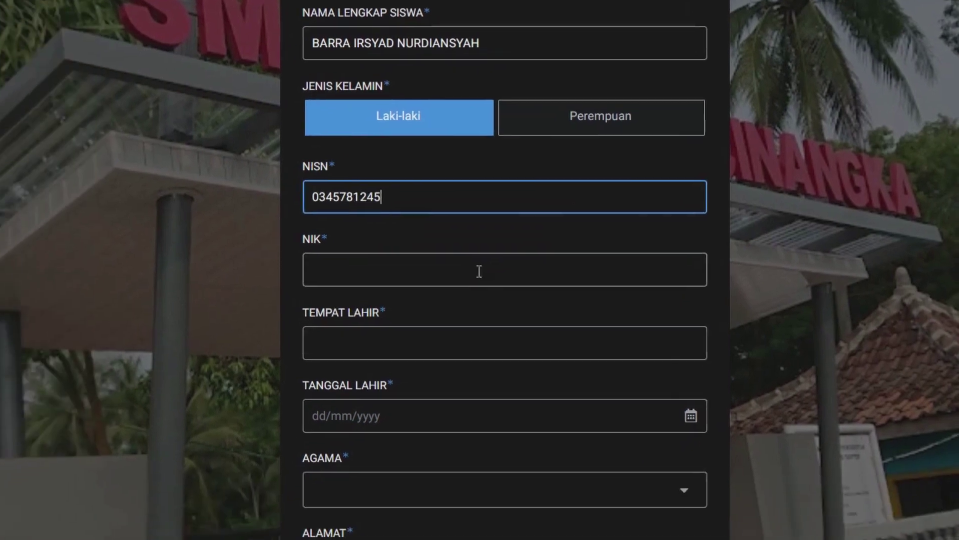
click(364, 343)
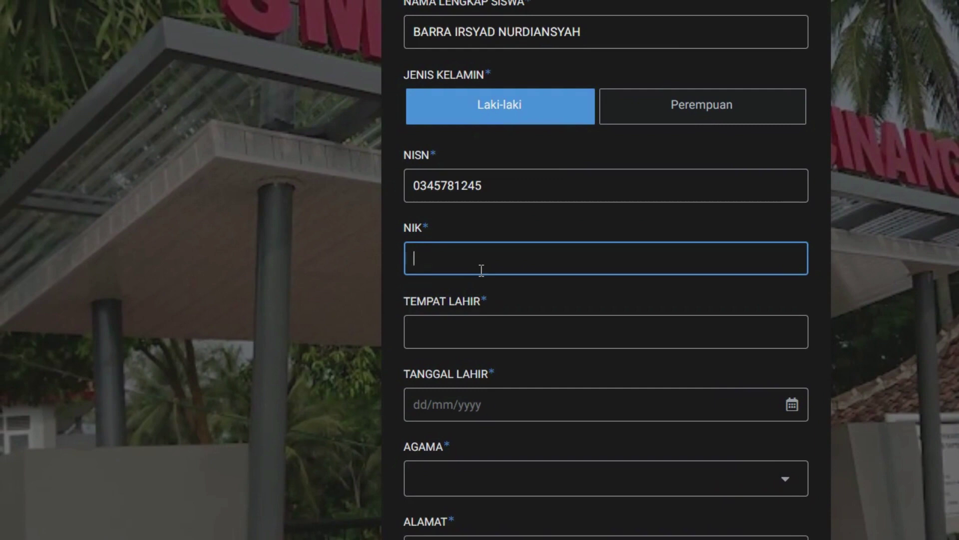
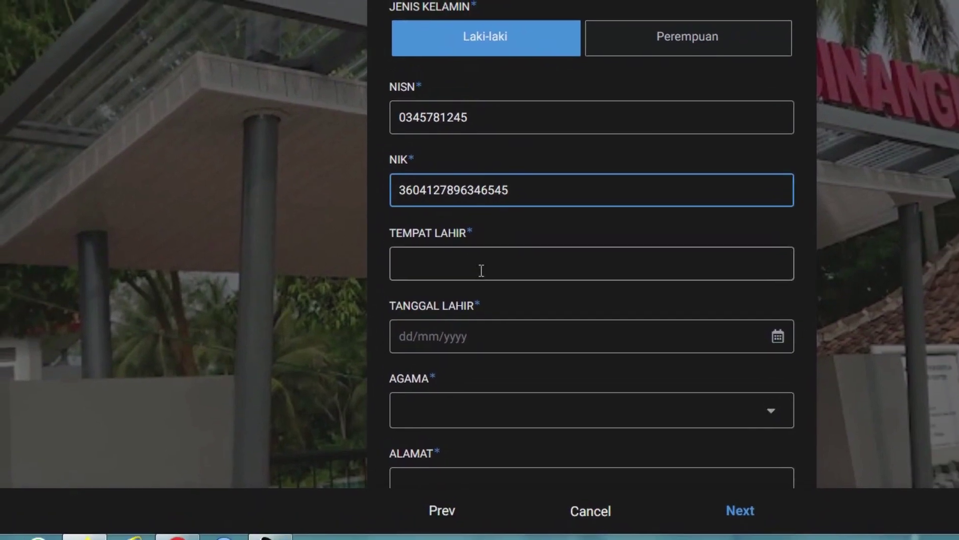
click(493, 348)
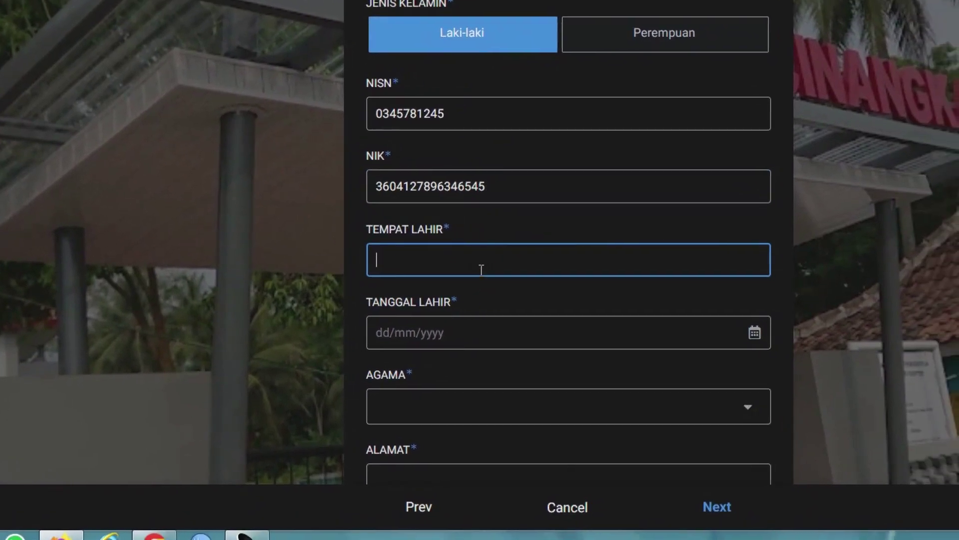
Set birthplace SERANG, birth date 12/12/2006 and religion Islam.
text(SERANG)
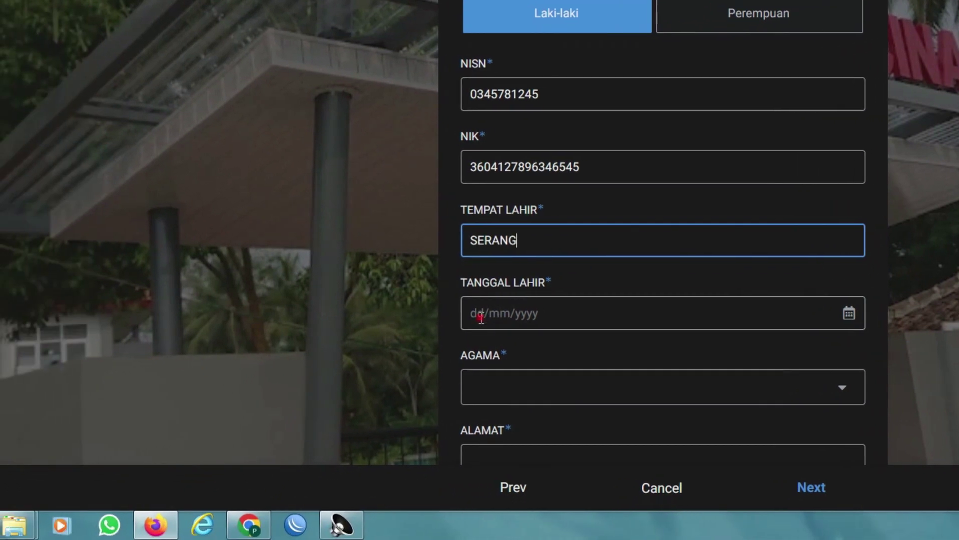
click(392, 338)
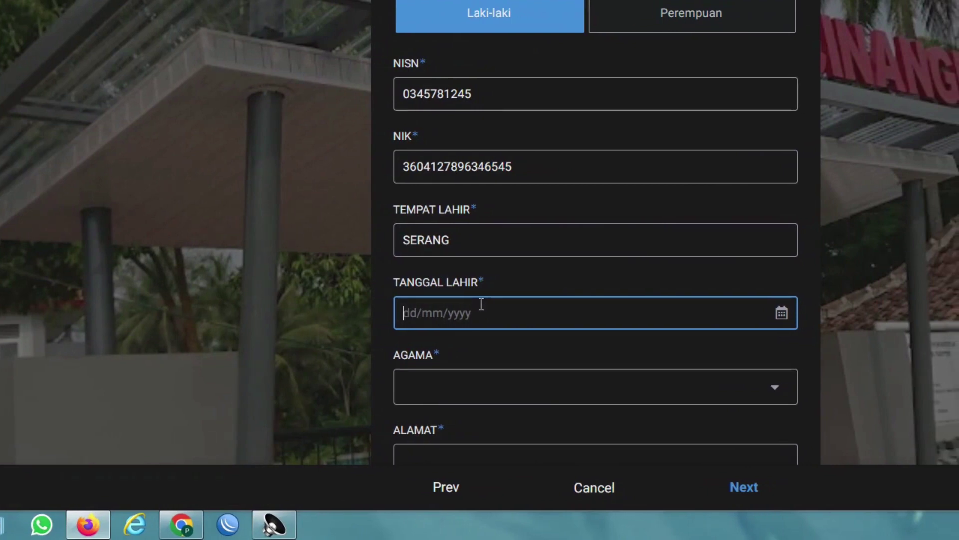
text(12/12/)
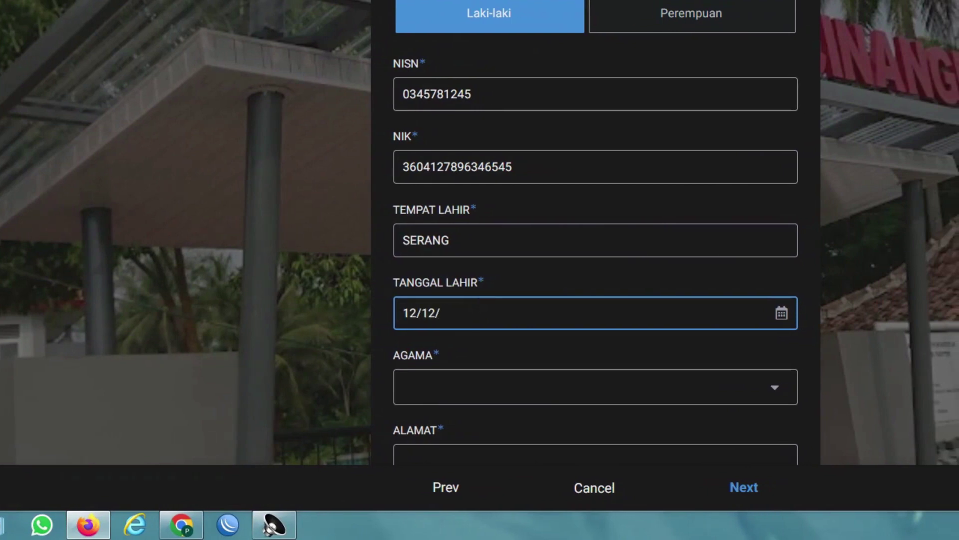
text(2006)
click(671, 388)
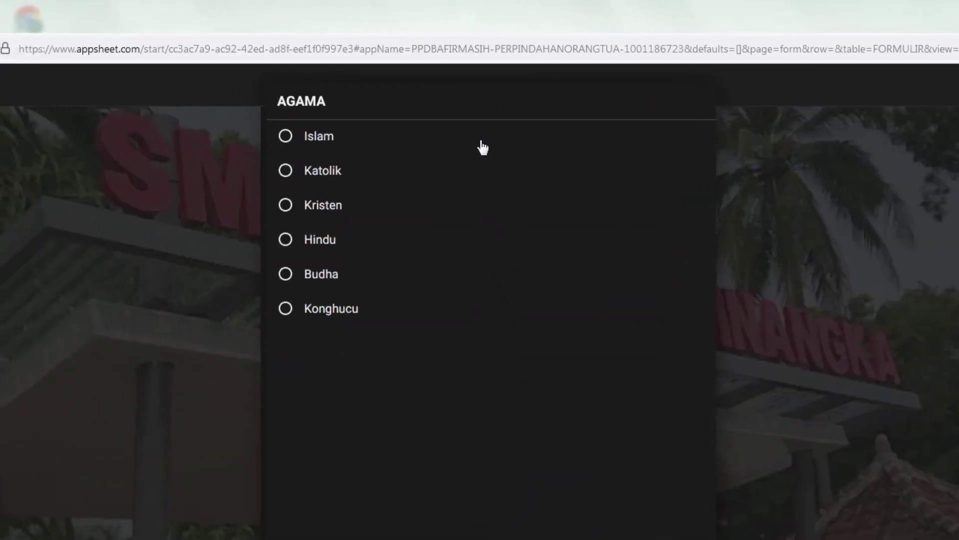
click(482, 145)
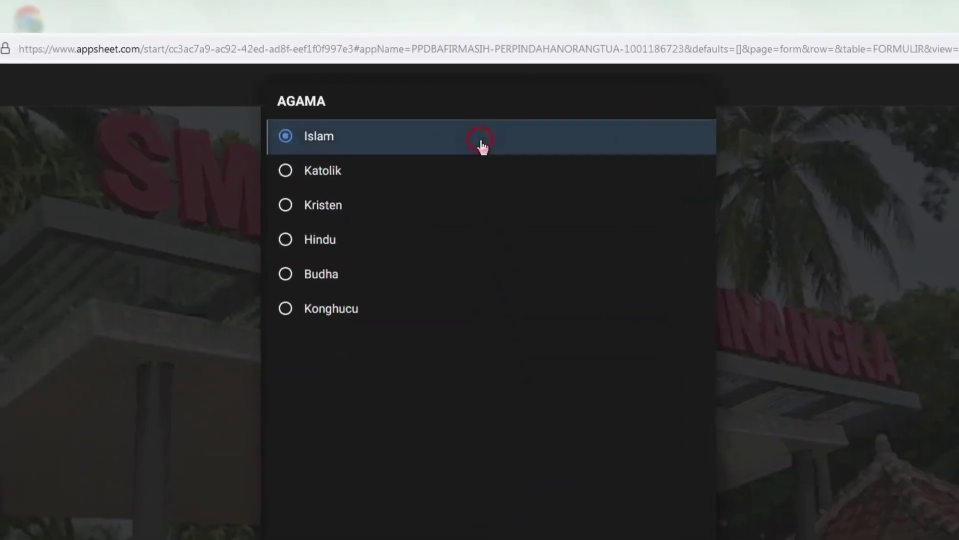
Enter the student's home address and bring up the DESA/KELURAHAN choices.
scroll(481, 375, down, 2)
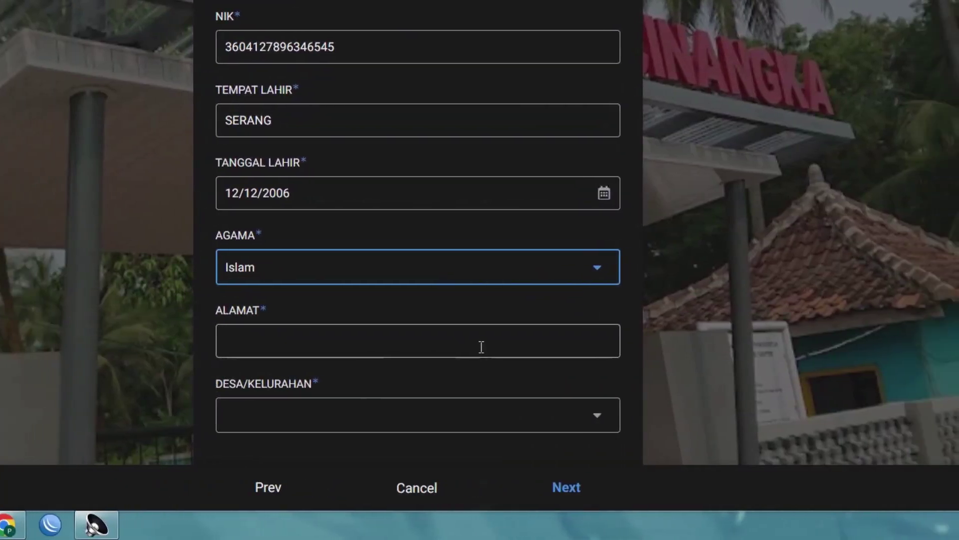
click(529, 347)
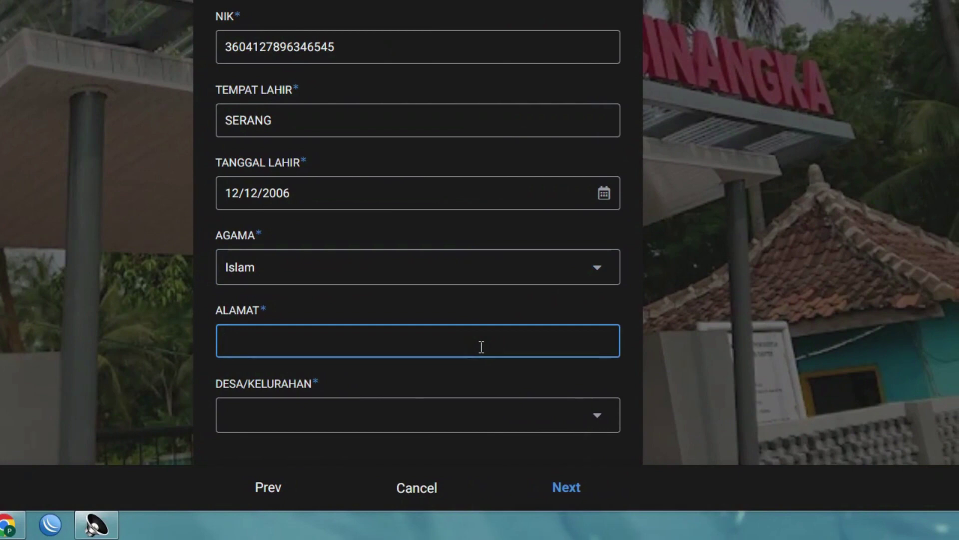
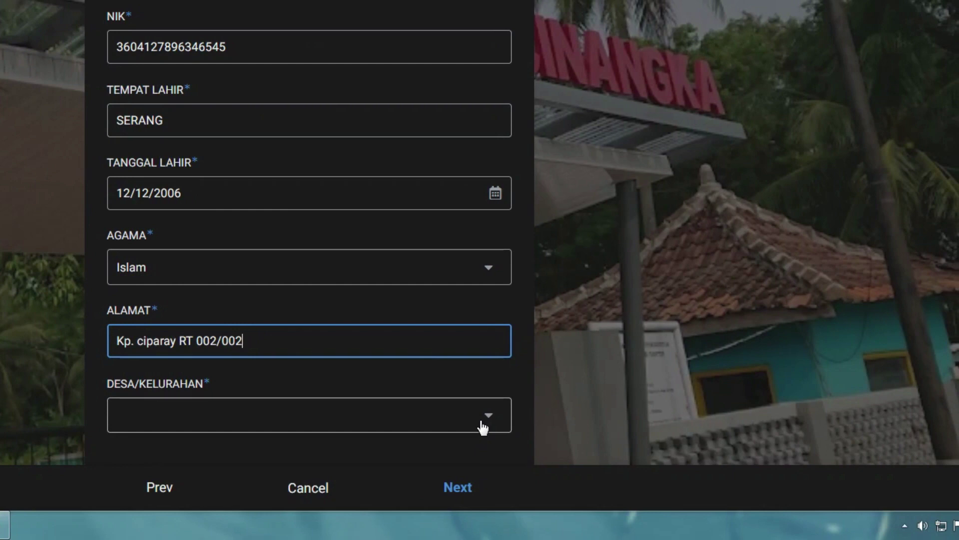
click(482, 428)
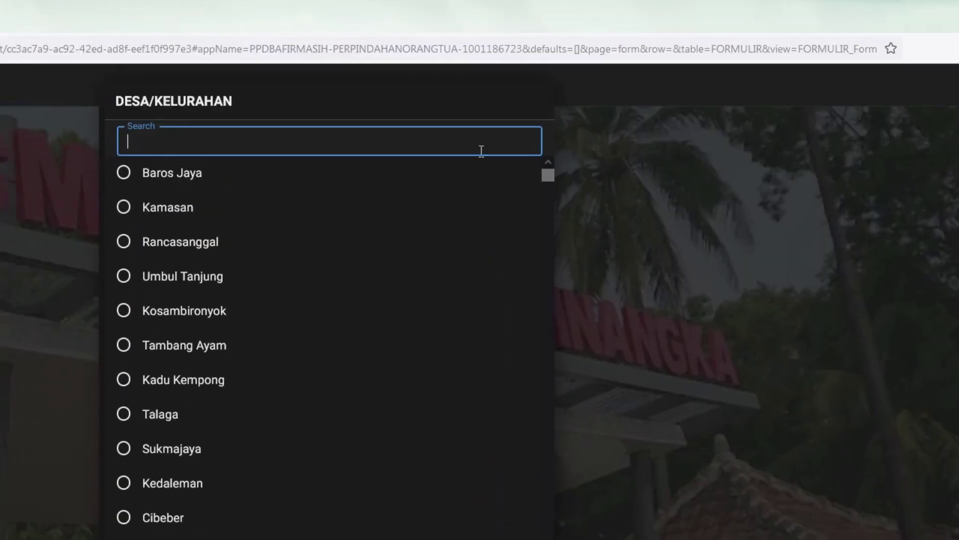
Search for and select Sindanglaya as the village, then continue to the parents' data page.
click(480, 143)
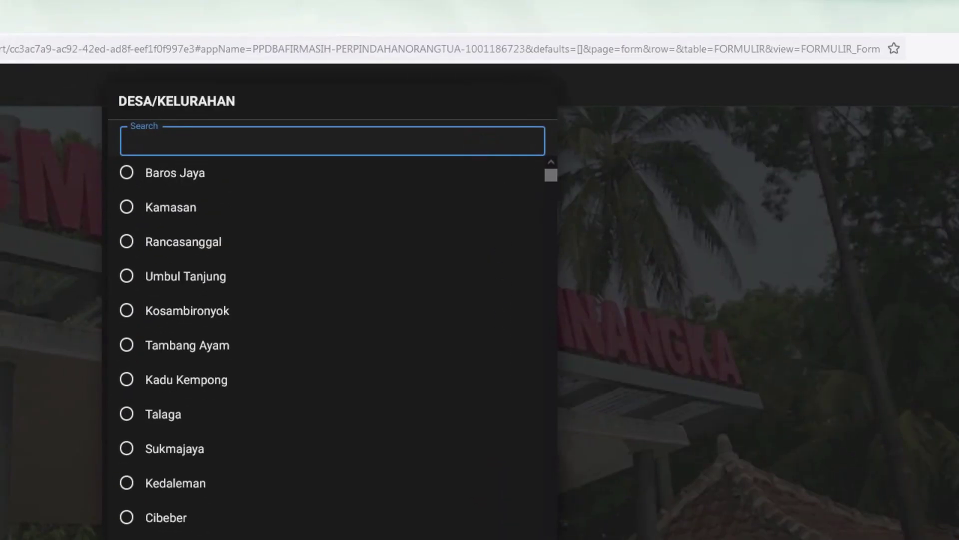
text(SINDANGLAYA)
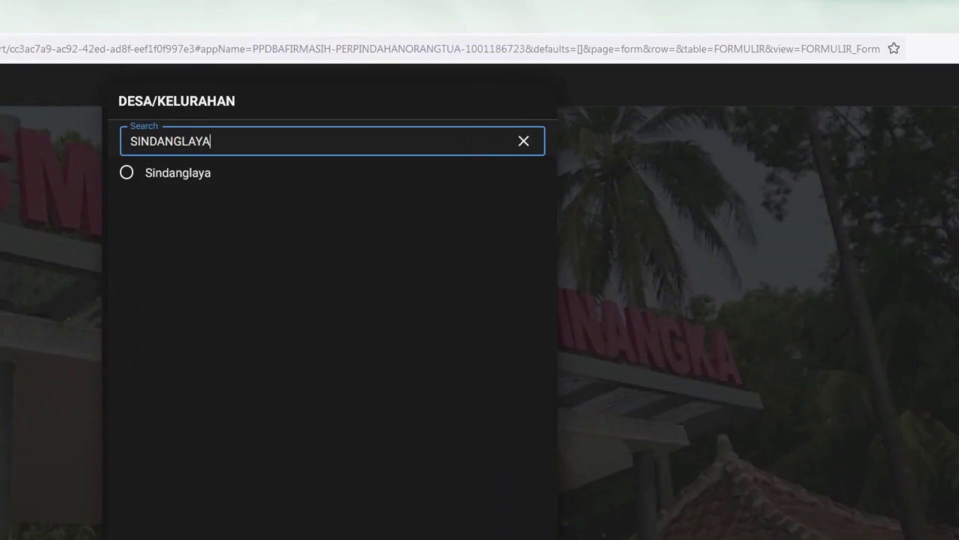
key(BackSpace)
key(BackSpace)
key(BackSpace)
key(BackSpace)
key(BackSpace)
key(BackSpace)
key(BackSpace)
key(BackSpace)
key(BackSpace)
key(BackSpace)
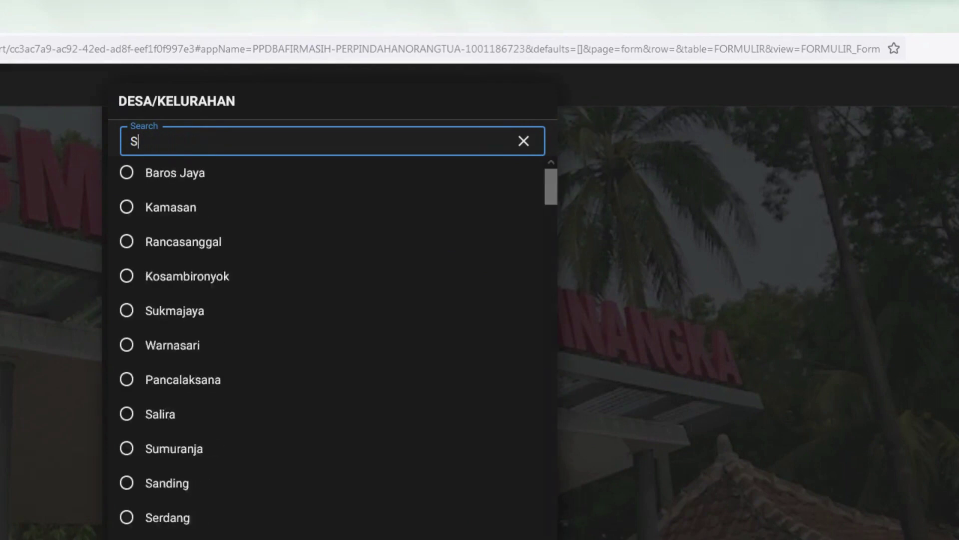
text(KARANG)
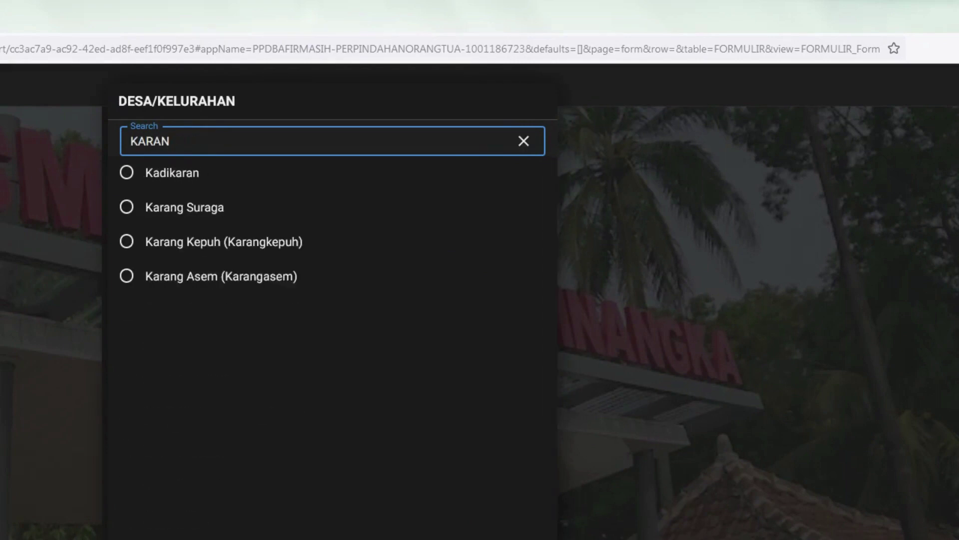
key(BackSpace)
key(BackSpace)
key(BackSpace)
key(BackSpace)
key(BackSpace)
key(BackSpace)
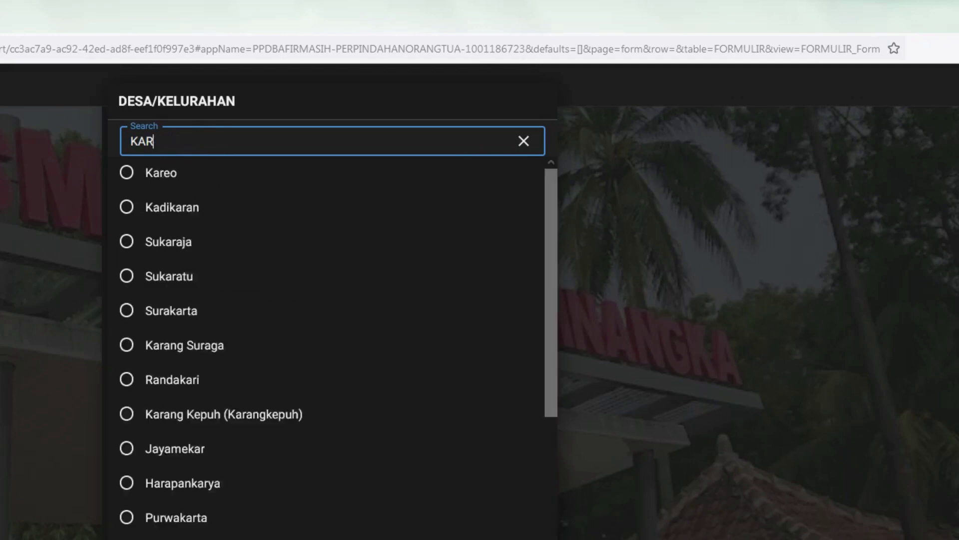
text(S)
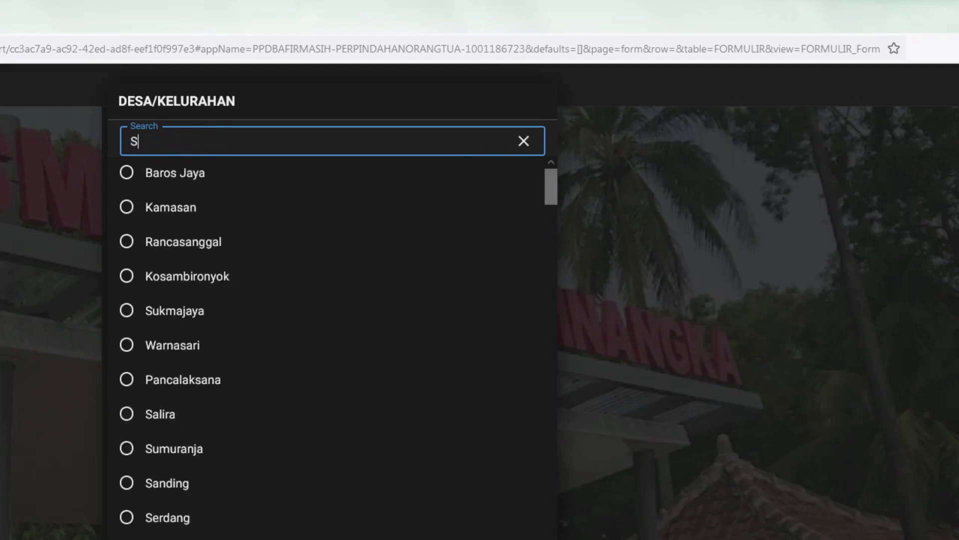
text(INDANGLAY)
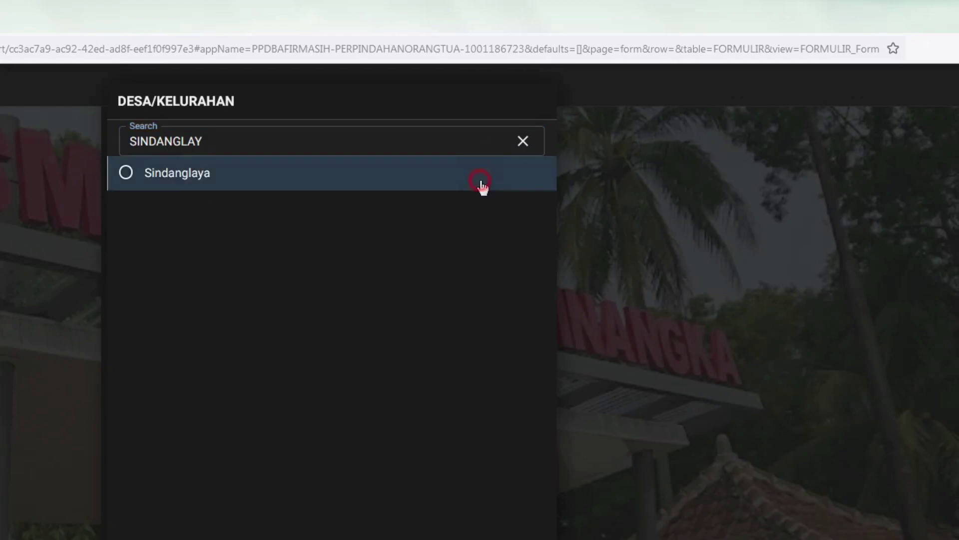
click(481, 186)
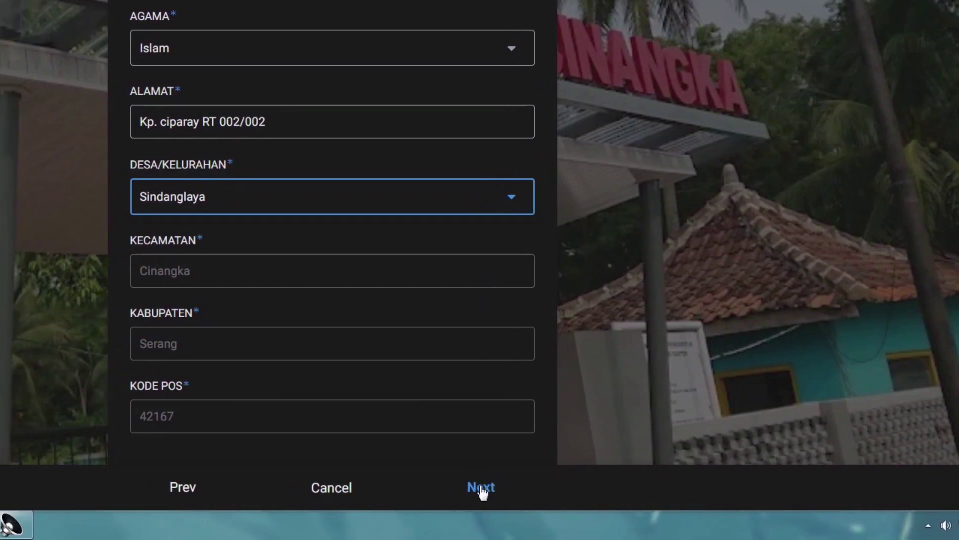
click(481, 487)
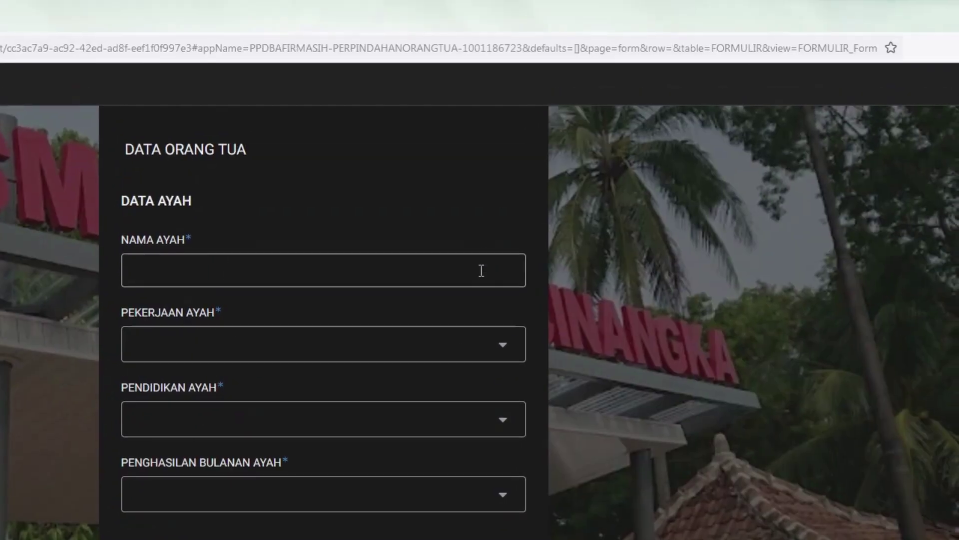
Enter the father's name, occupation Lain-lain, education S1 and income Rp. 1.000.000 - Rp. 1.999.999.
click(481, 271)
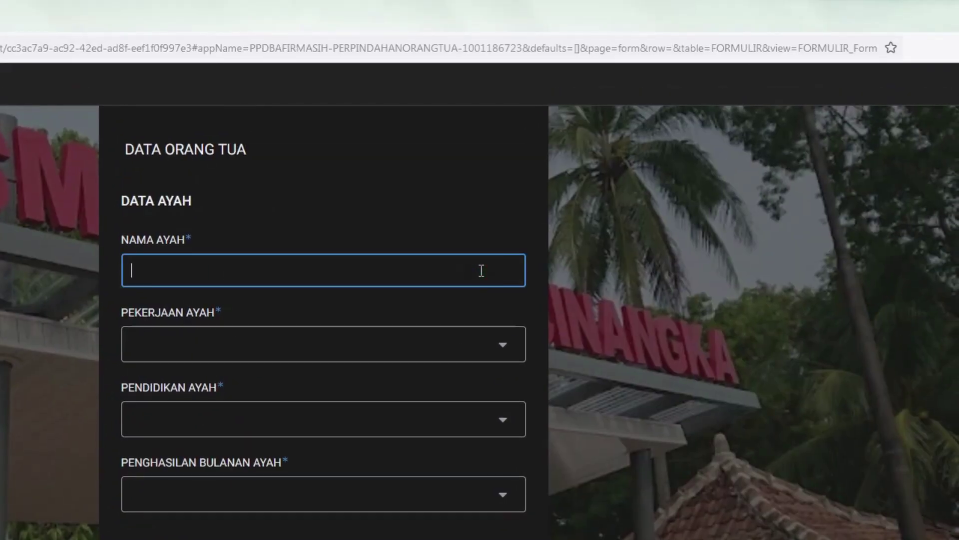
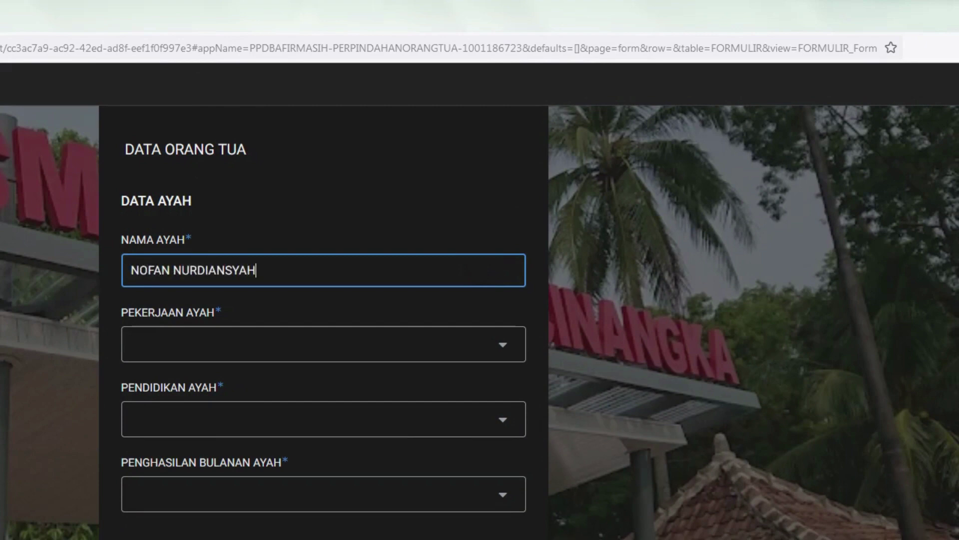
key(Tab)
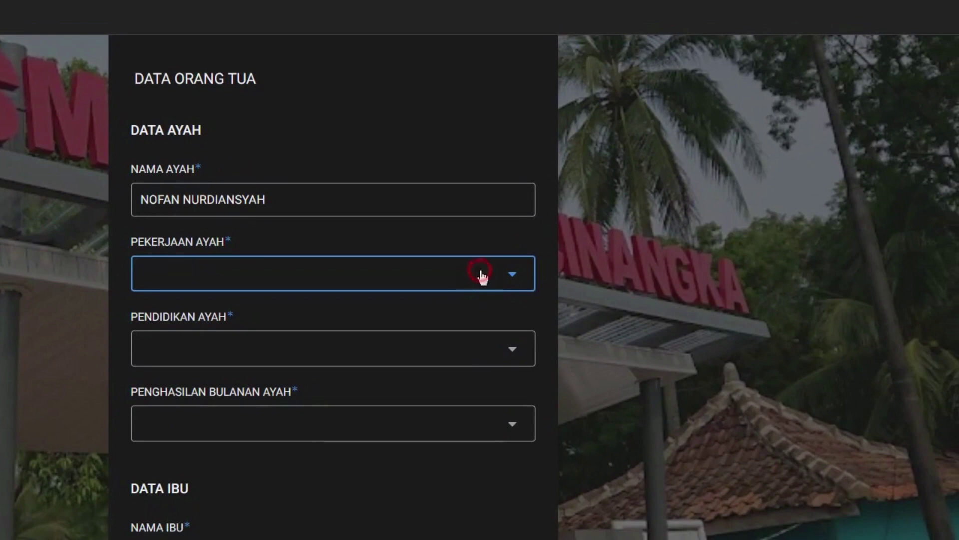
click(475, 344)
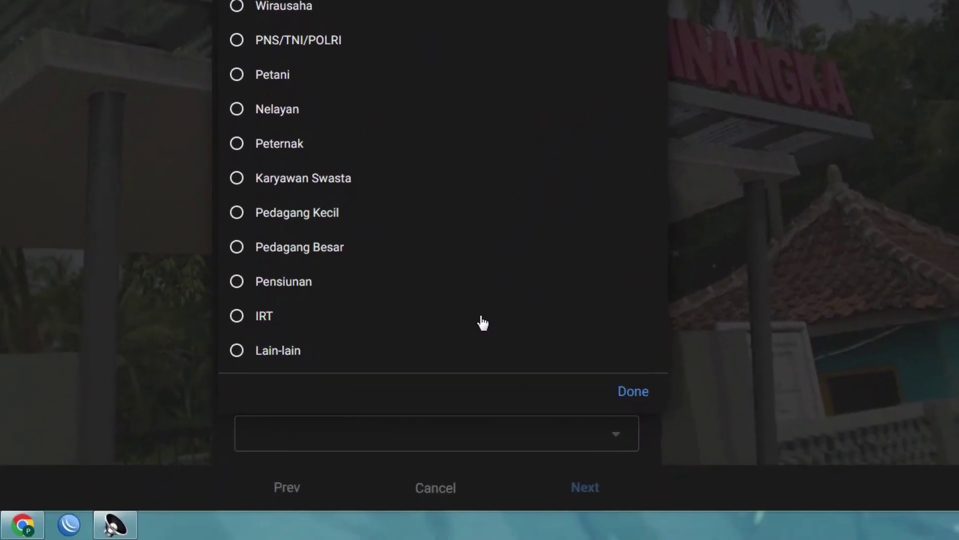
click(482, 350)
click(482, 275)
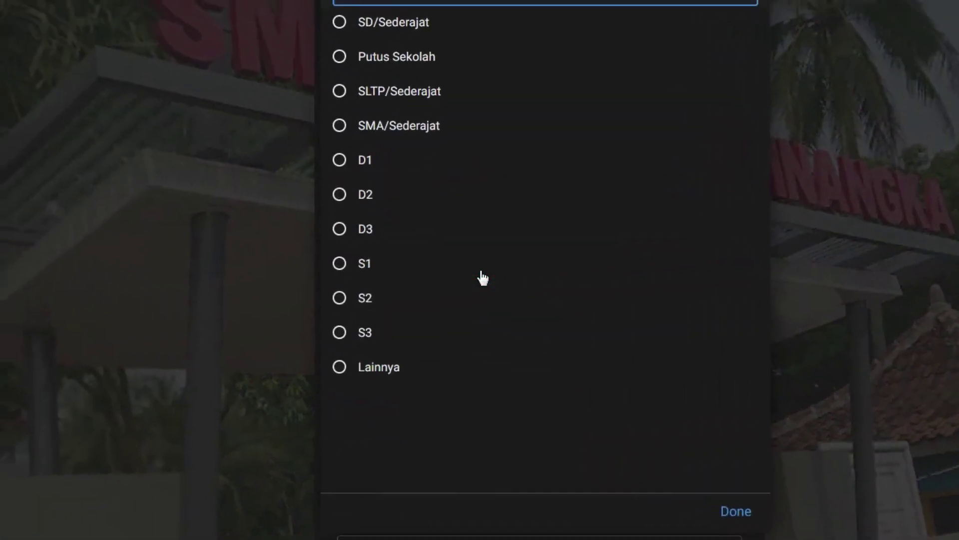
click(482, 275)
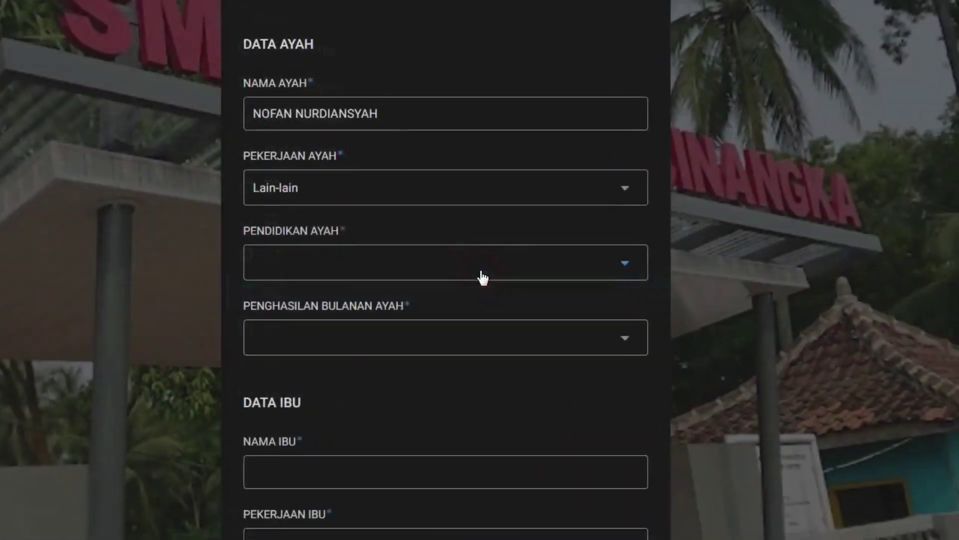
click(482, 275)
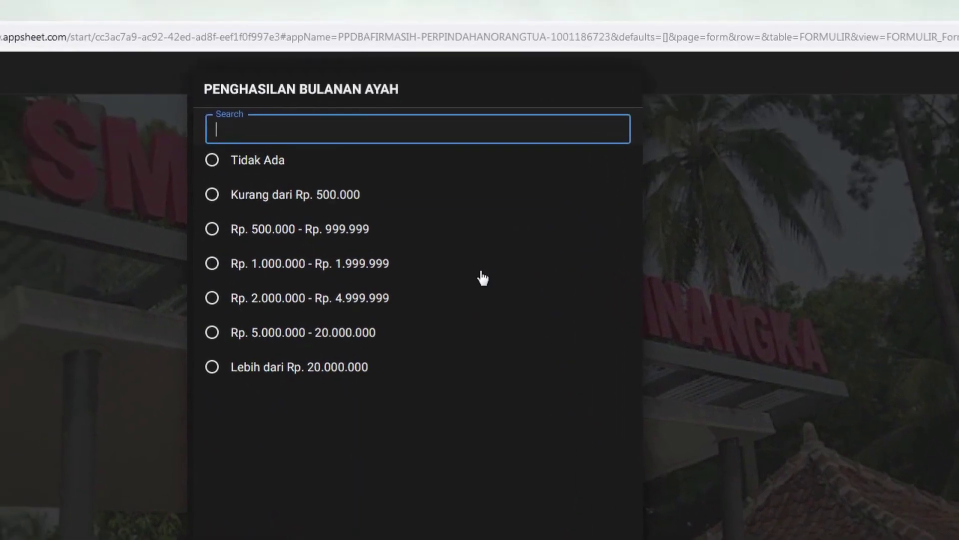
click(380, 51)
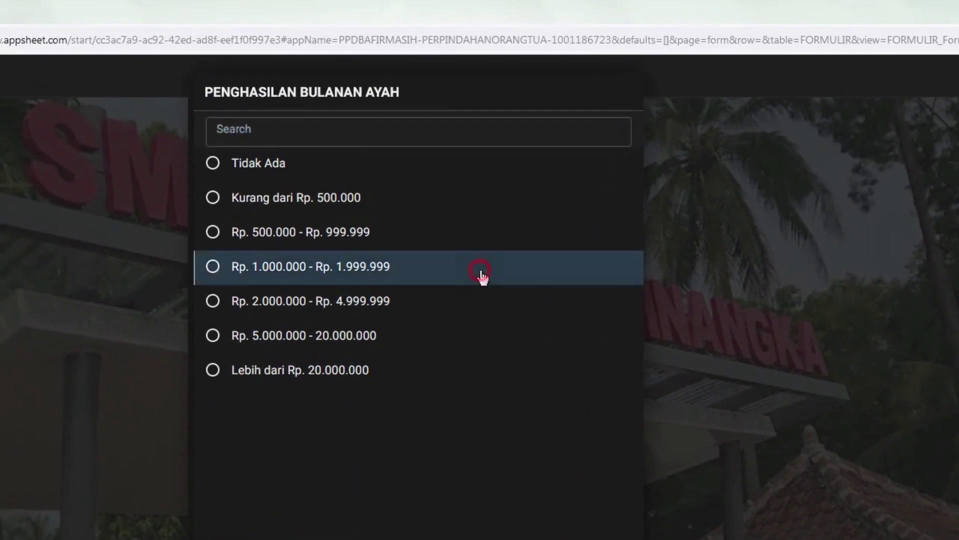
click(481, 274)
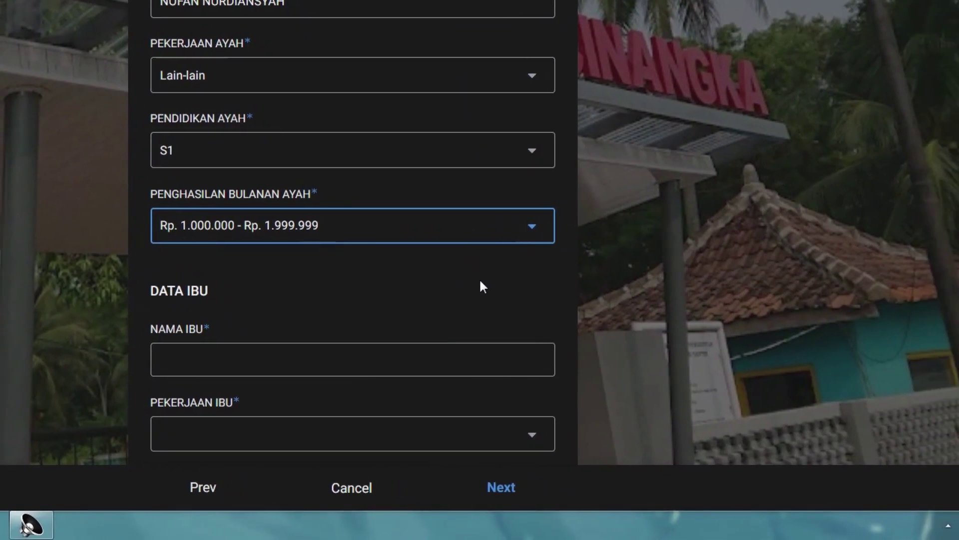
scroll(481, 286, down, 3)
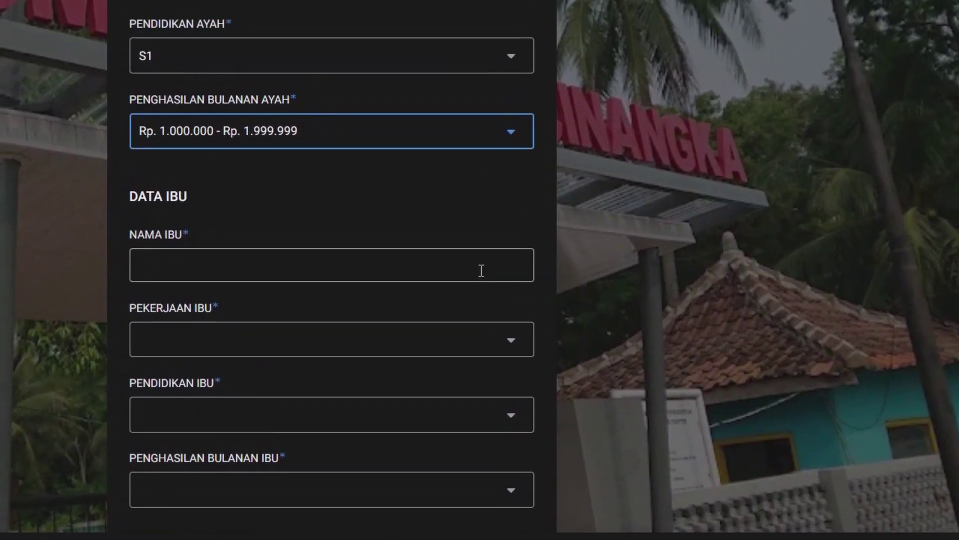
Enter the mother's name, occupation PNS/TNI/POLRI, education S1 and income Rp. 500.000 - Rp. 999.999.
click(481, 270)
text(AISYAH)
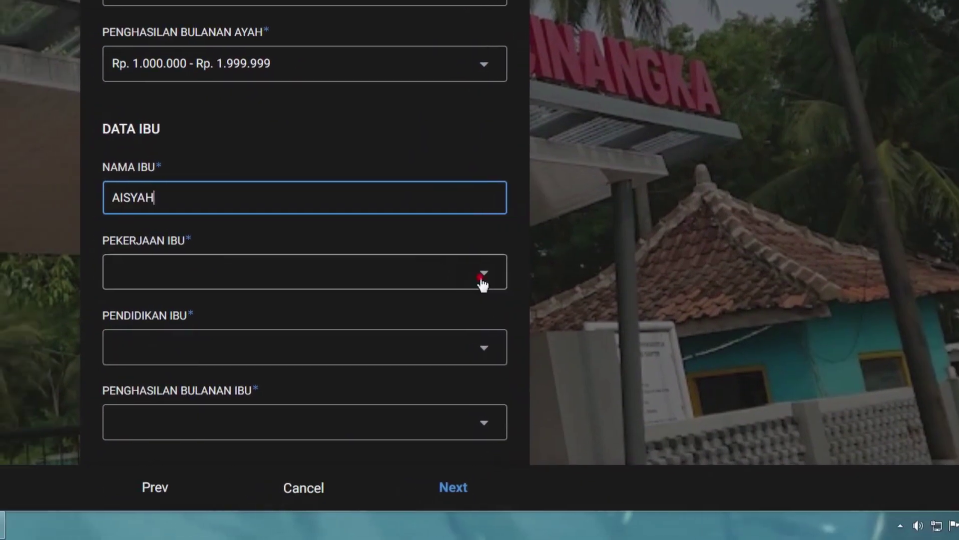
click(510, 344)
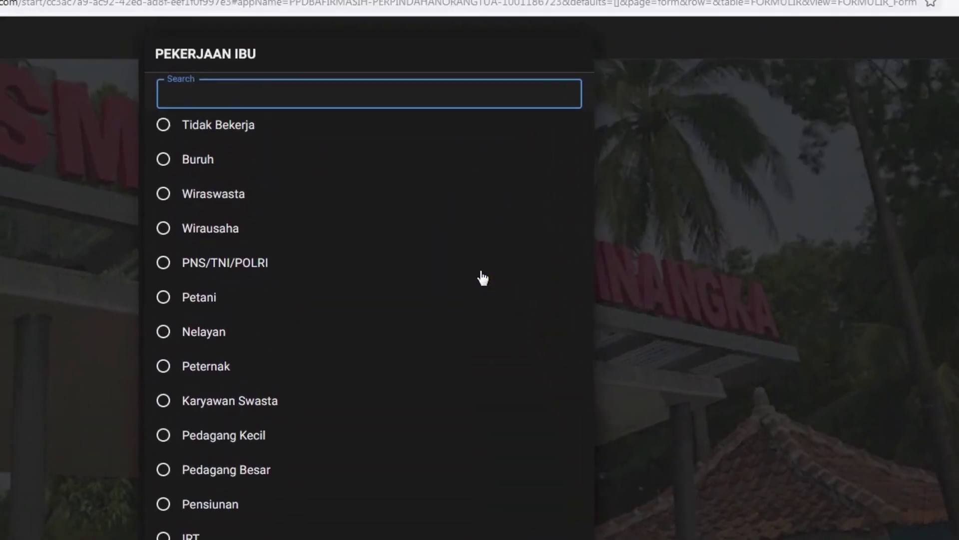
click(430, 48)
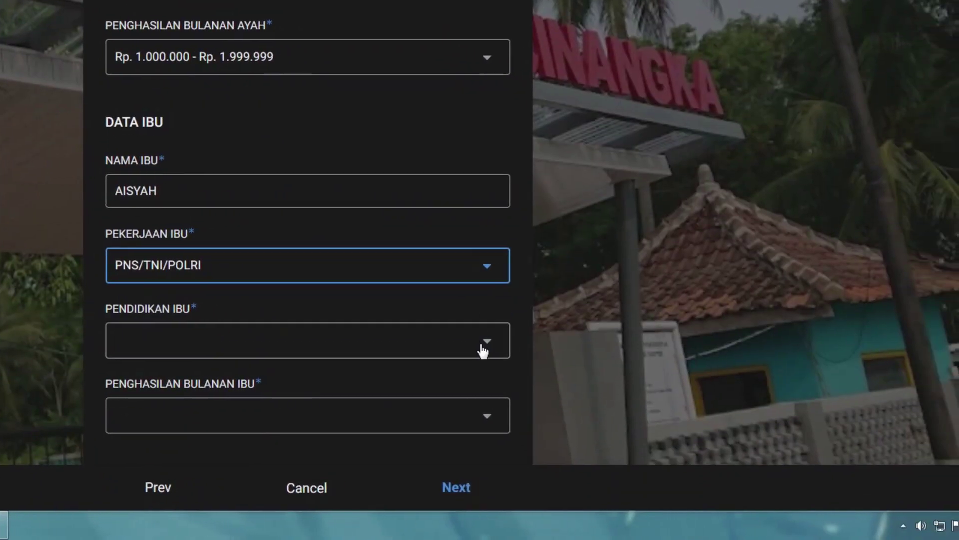
click(483, 350)
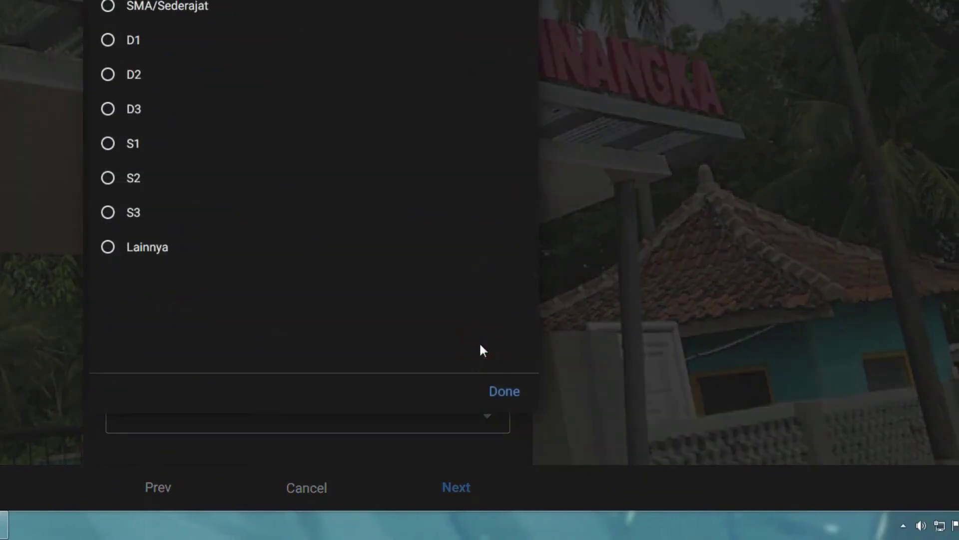
click(483, 257)
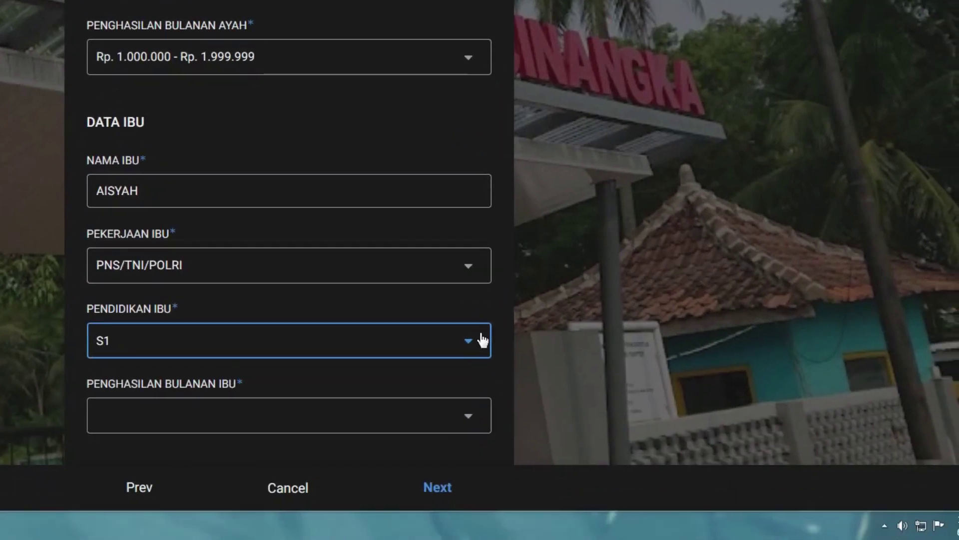
click(469, 420)
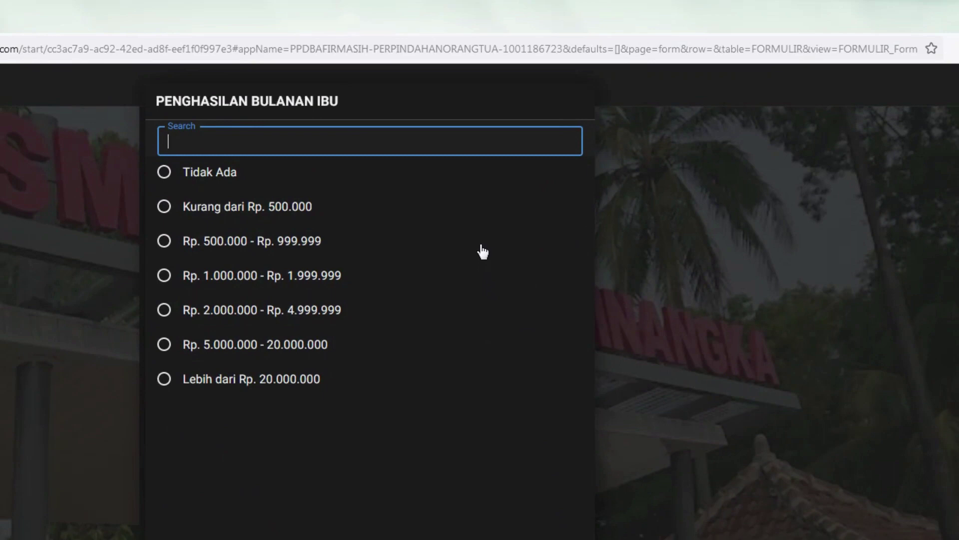
click(481, 247)
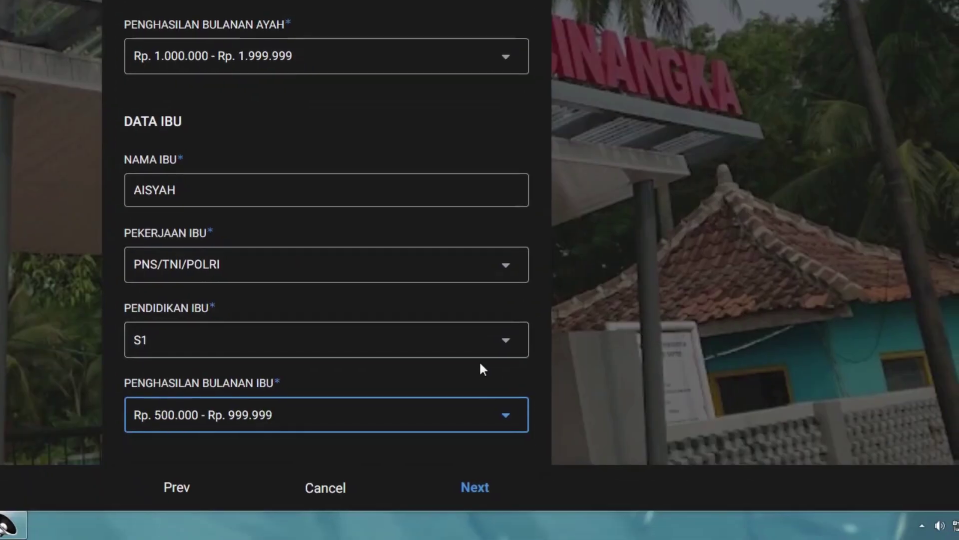
Review the completed parents' page and continue to the next form page.
scroll(498, 443, up, 2)
scroll(498, 442, down, 2)
scroll(480, 400, down, 1)
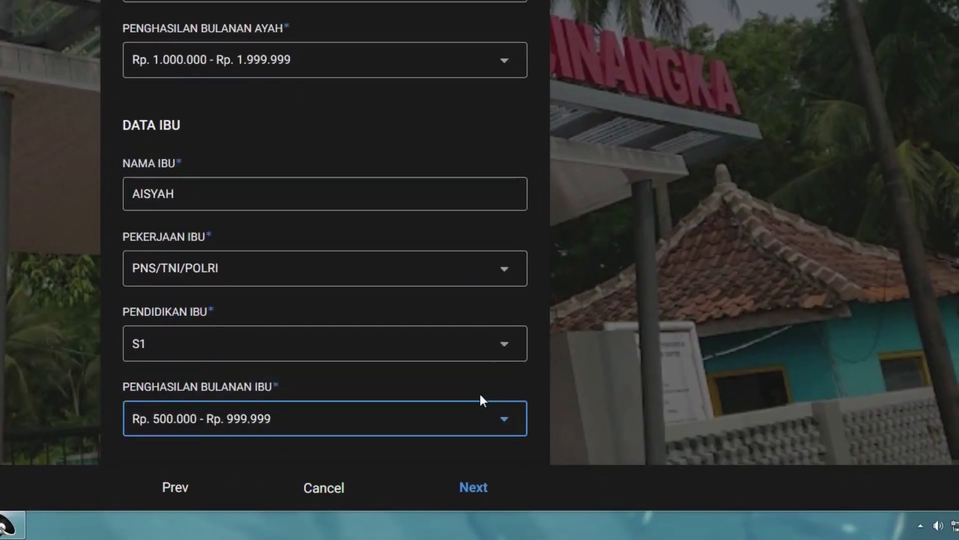
scroll(481, 399, up, 3)
scroll(481, 399, down, 3)
scroll(481, 400, up, 3)
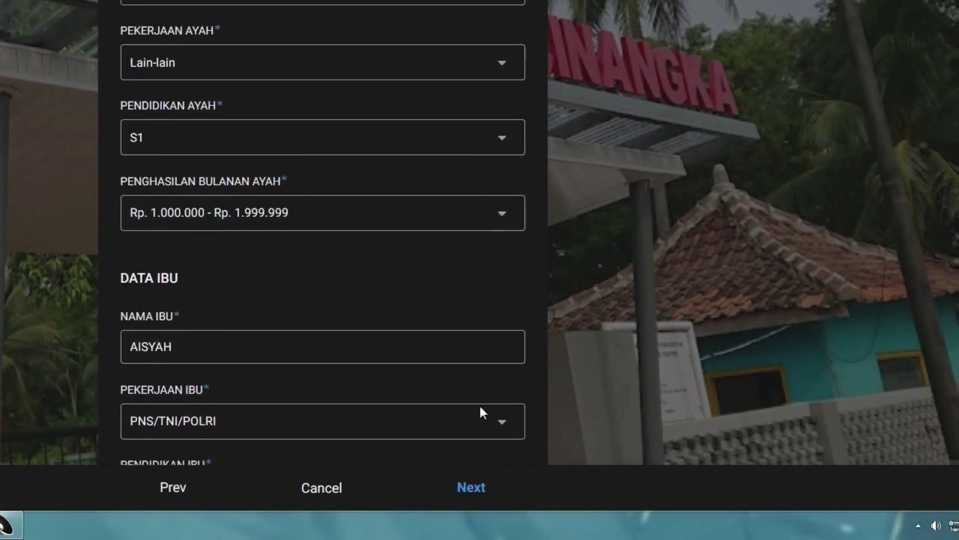
scroll(481, 430, down, 3)
scroll(482, 270, up, 3)
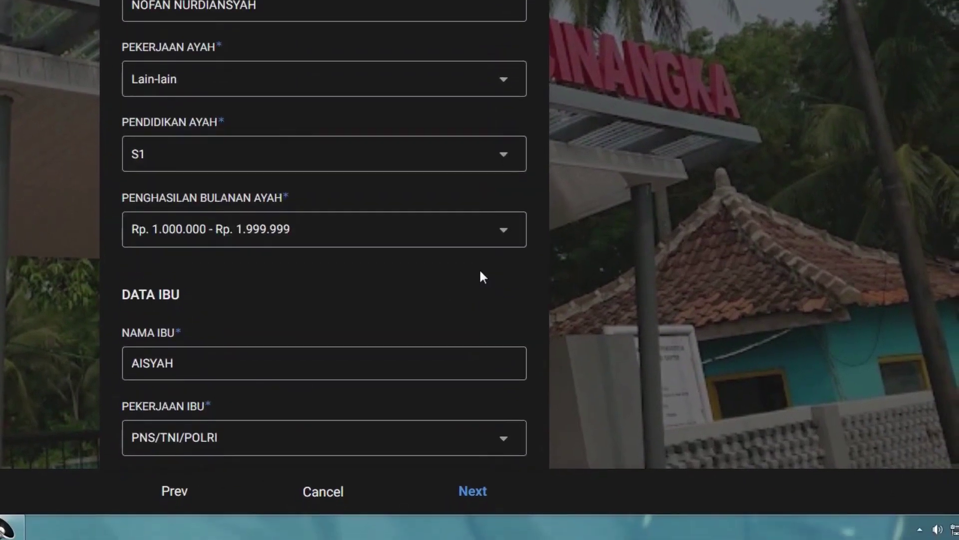
scroll(482, 275, down, 3)
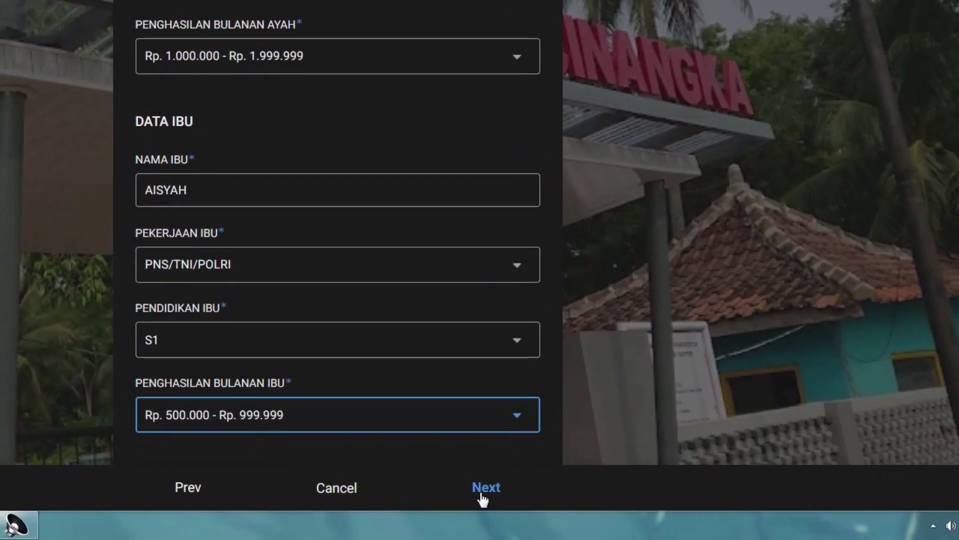
click(485, 488)
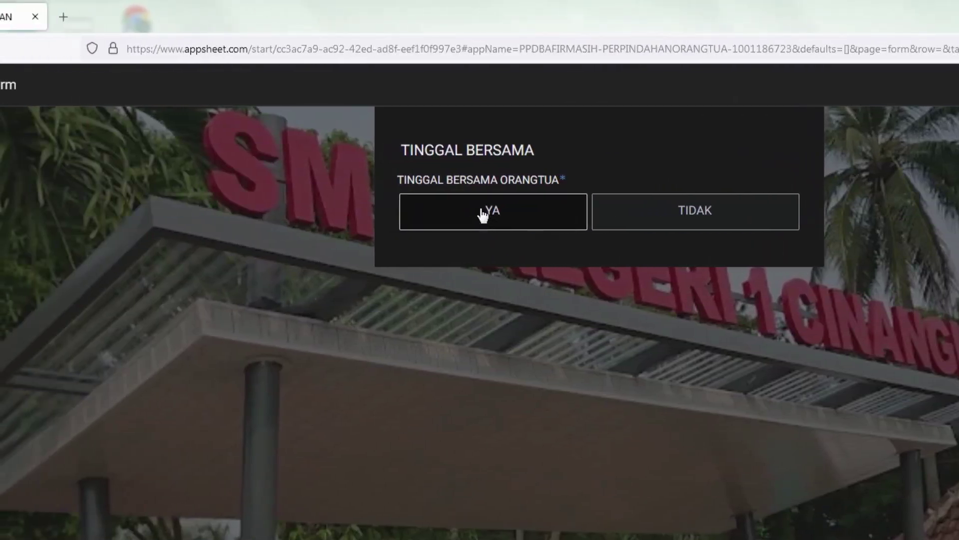
Preview the guardian fields under TIDAK, then answer YA to living with parents and proceed to route selection.
click(481, 214)
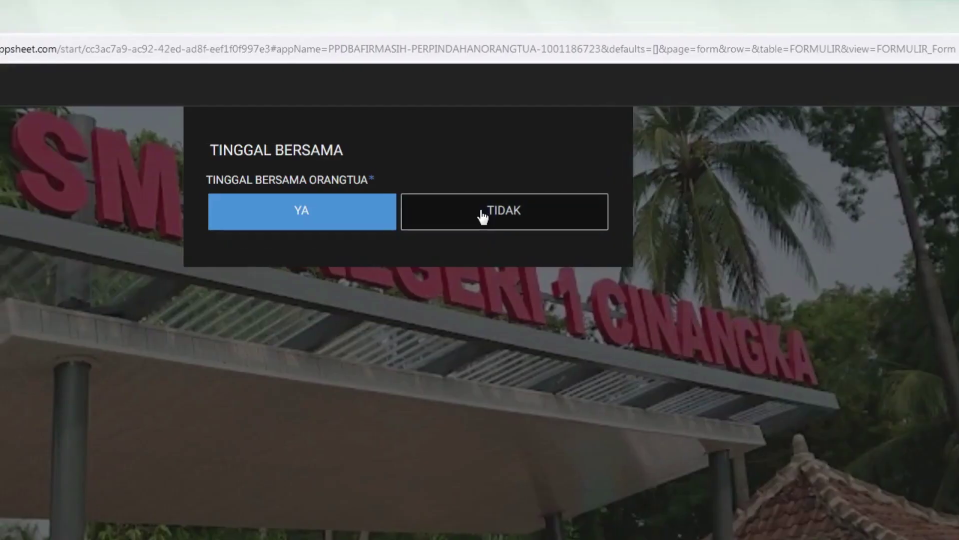
click(482, 215)
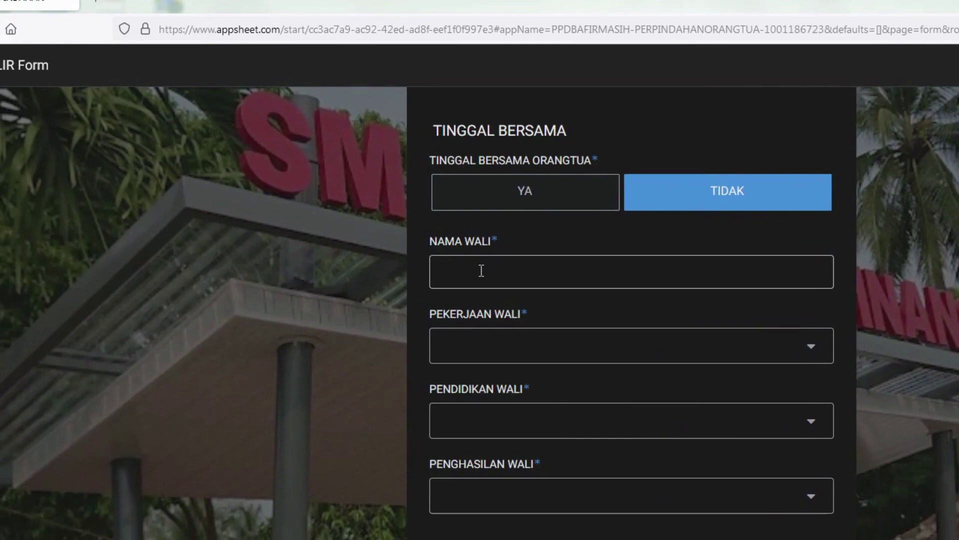
click(481, 270)
click(481, 346)
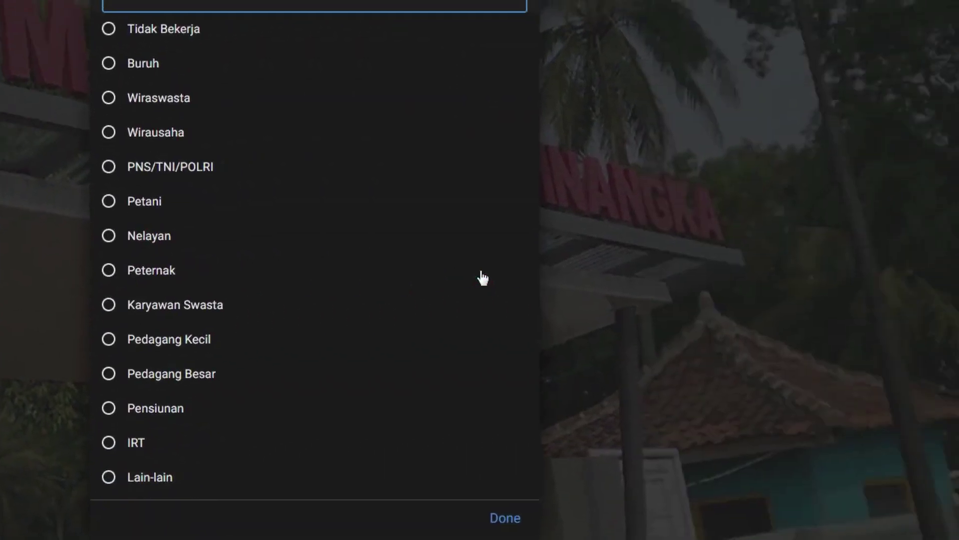
click(874, 268)
click(481, 272)
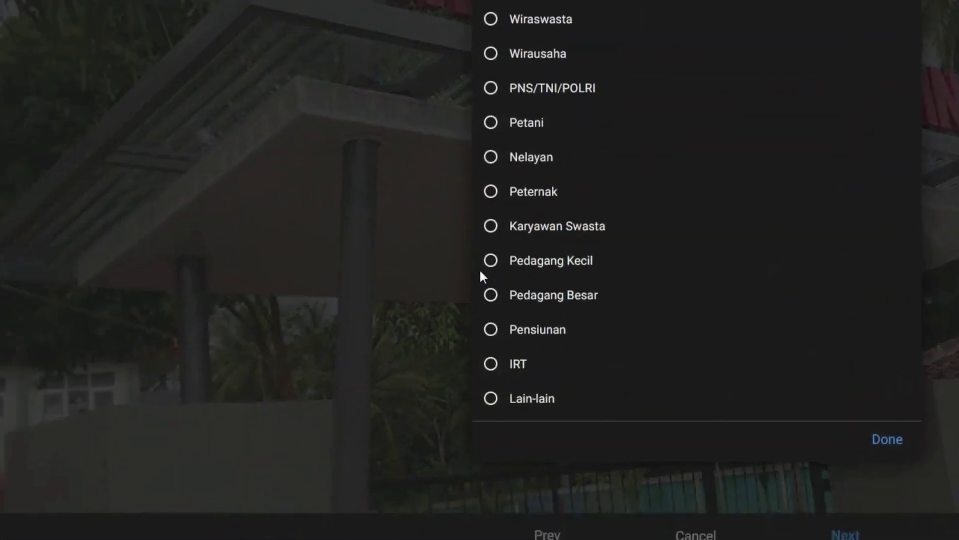
click(368, 312)
click(477, 342)
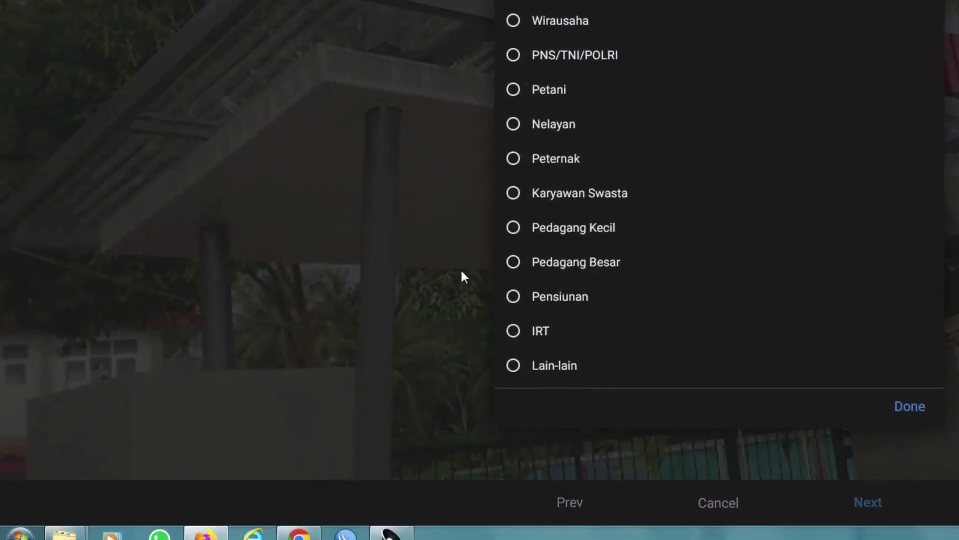
click(357, 252)
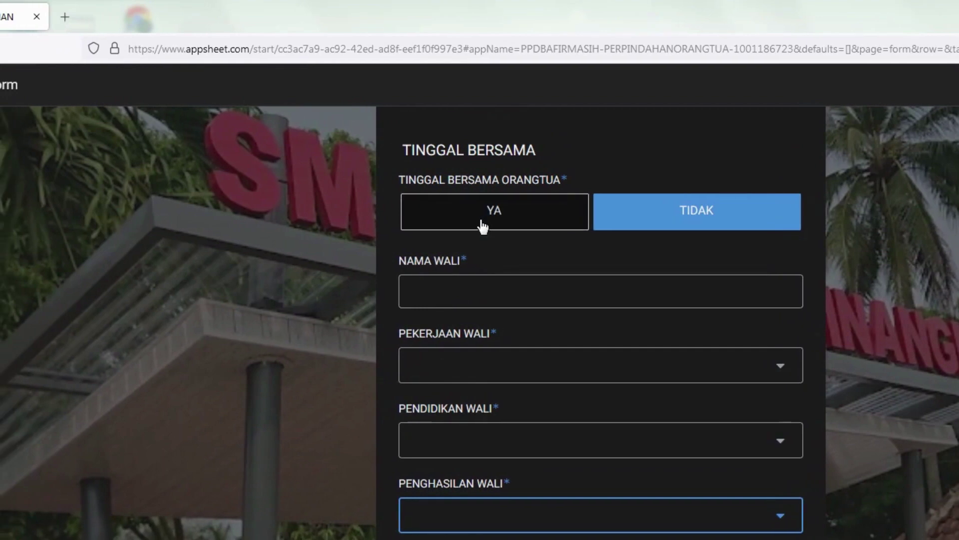
click(482, 215)
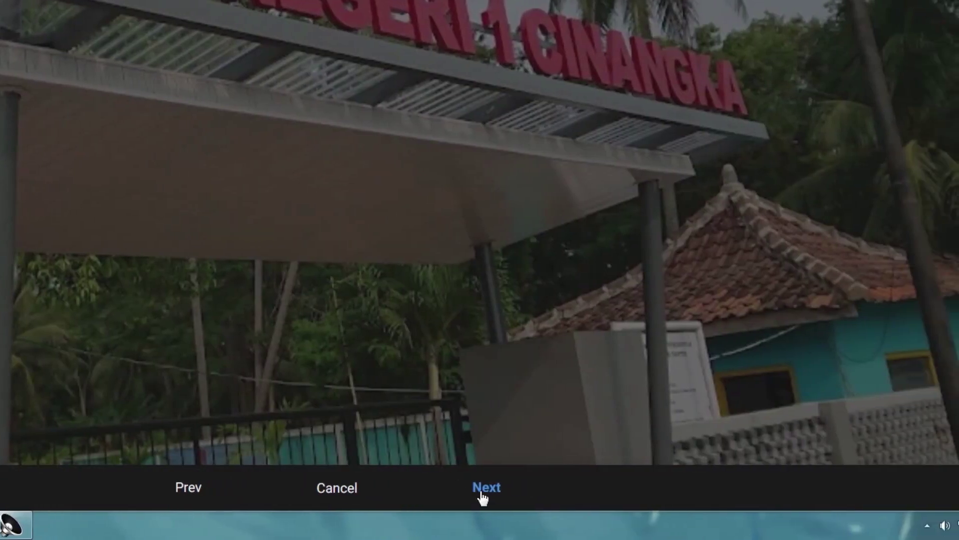
click(482, 496)
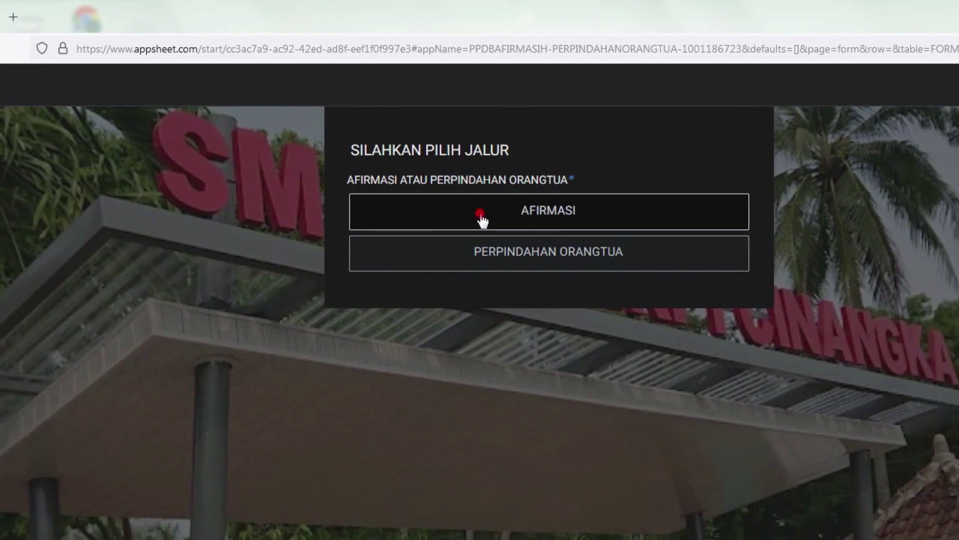
Compare the AFIRMASI and PERPINDAHAN ORANGTUA routes and preview the JENIS AFIRMASI list without choosing.
click(481, 219)
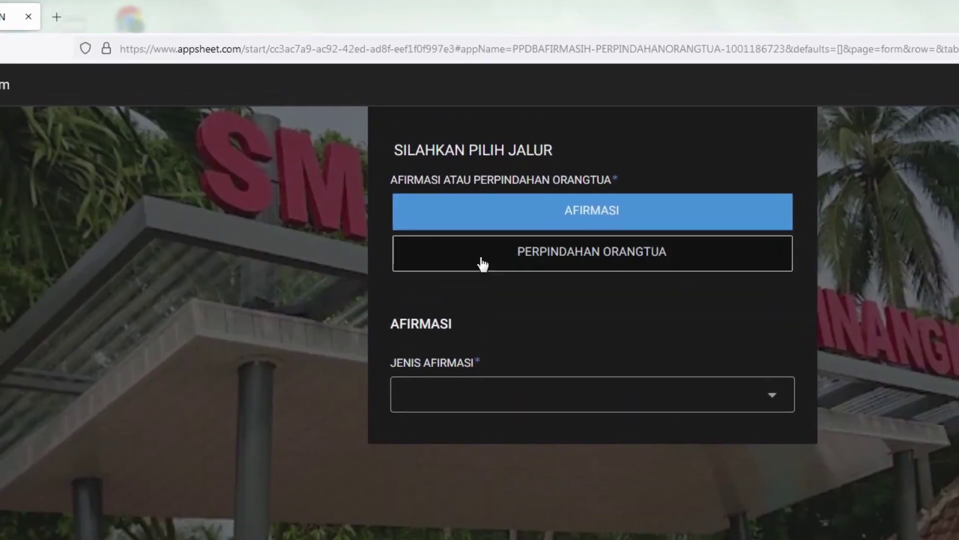
click(482, 264)
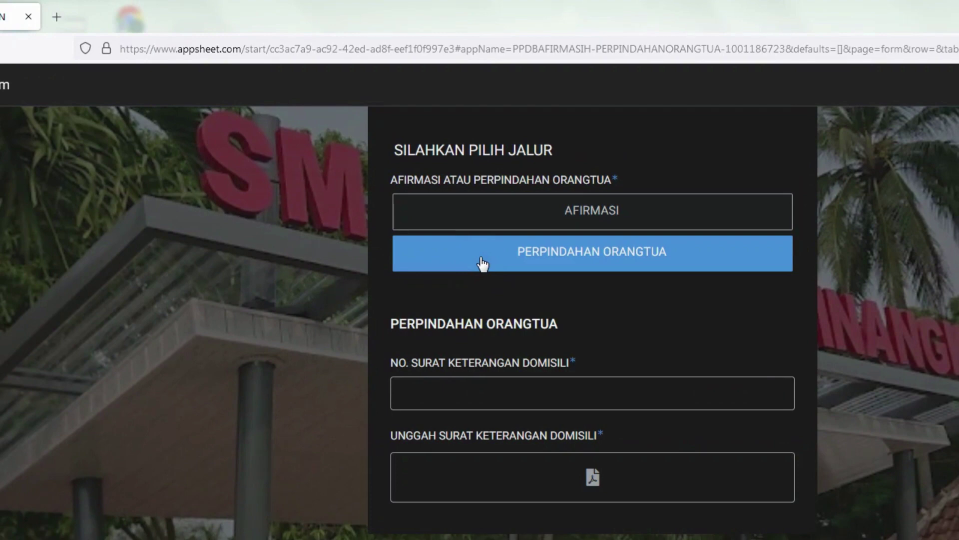
click(474, 212)
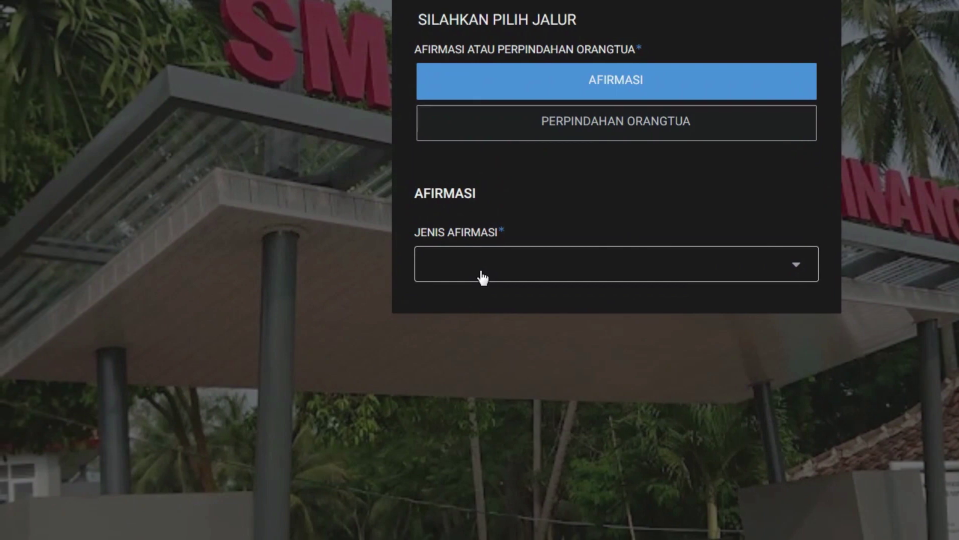
click(483, 278)
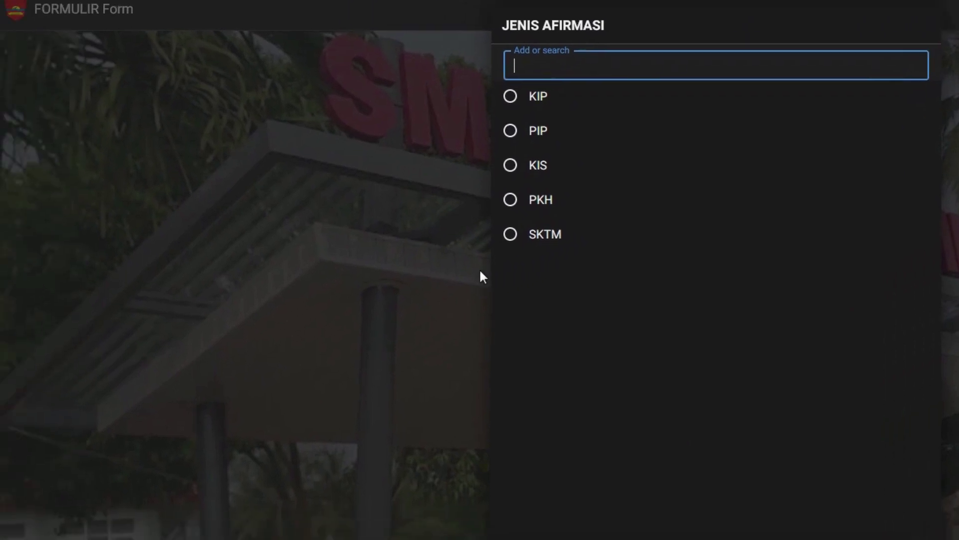
click(603, 25)
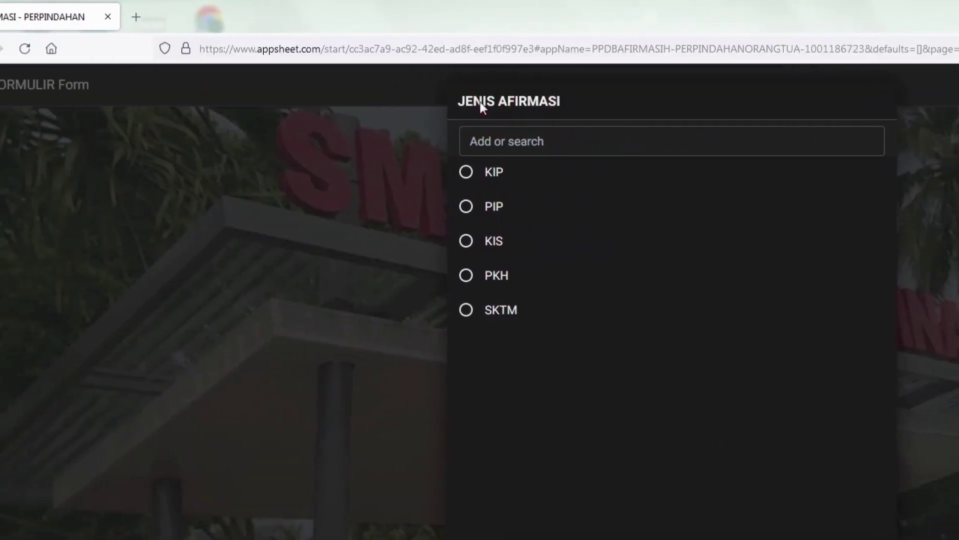
click(437, 242)
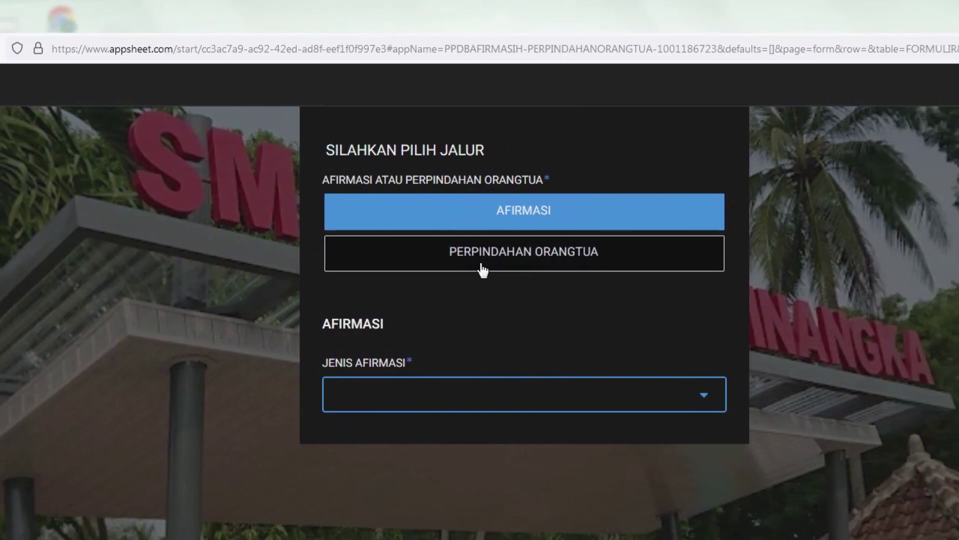
Select PERPINDAHAN ORANGTUA and go to the NO. SURAT KETERANGAN DOMISILI field.
click(482, 269)
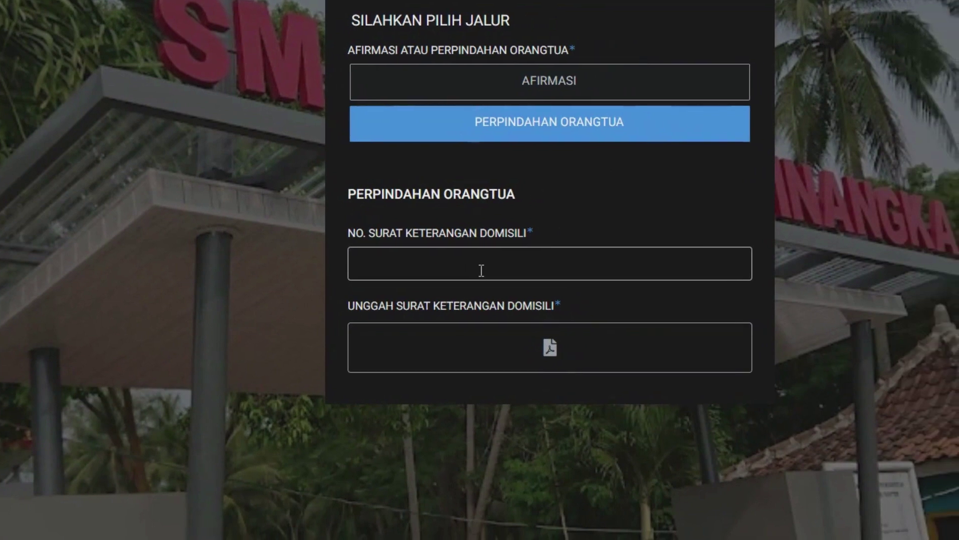
click(532, 273)
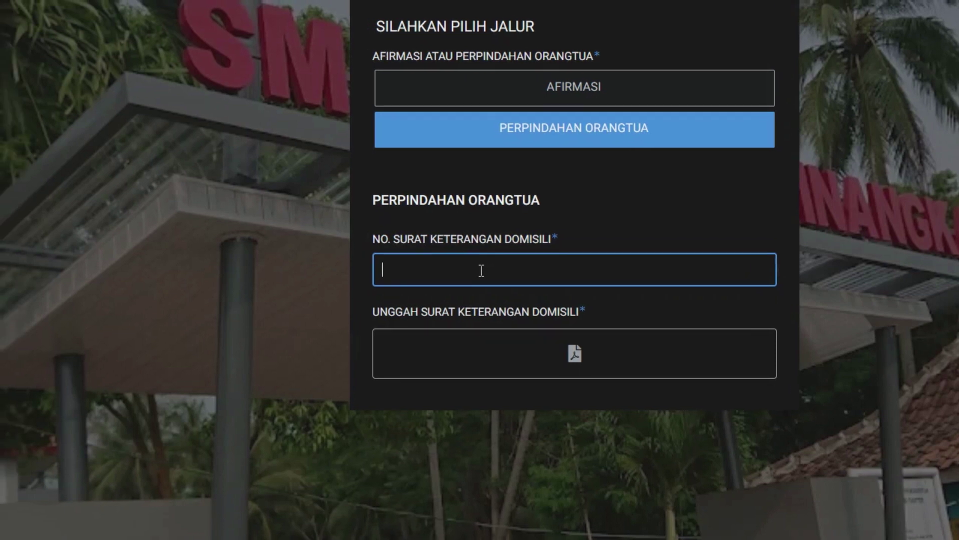
click(451, 268)
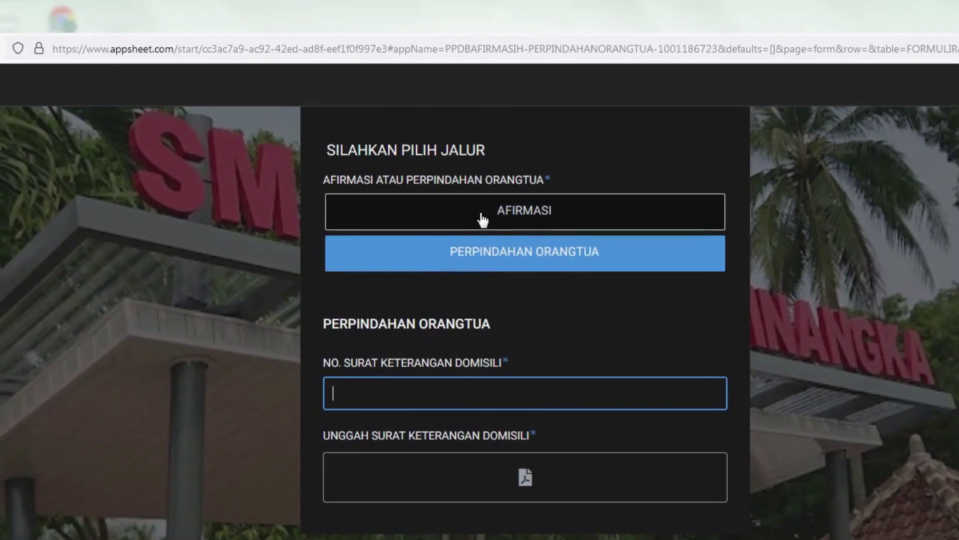
Return to the AFIRMASI route, pick PKH as JENIS AFIRMASI, and go to the NO. PKH field.
click(477, 219)
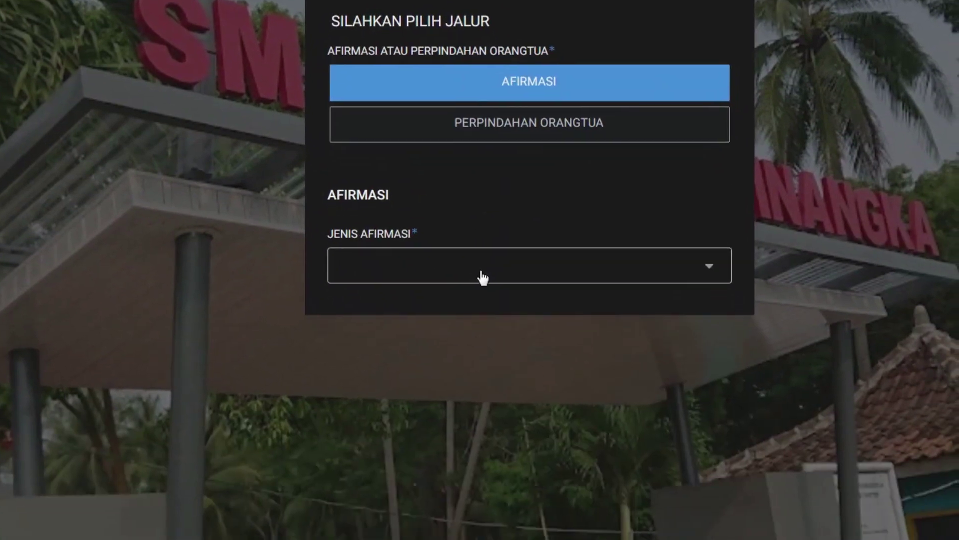
click(474, 400)
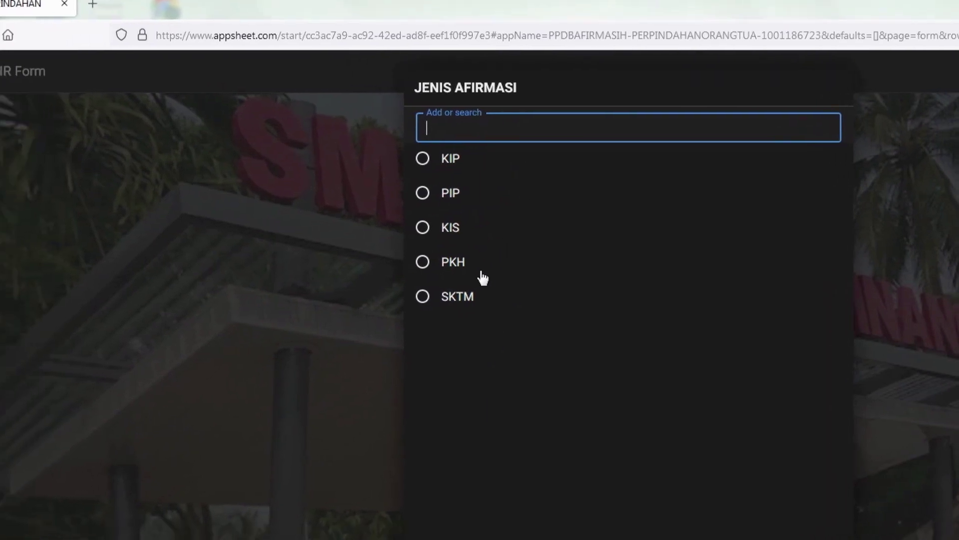
click(482, 273)
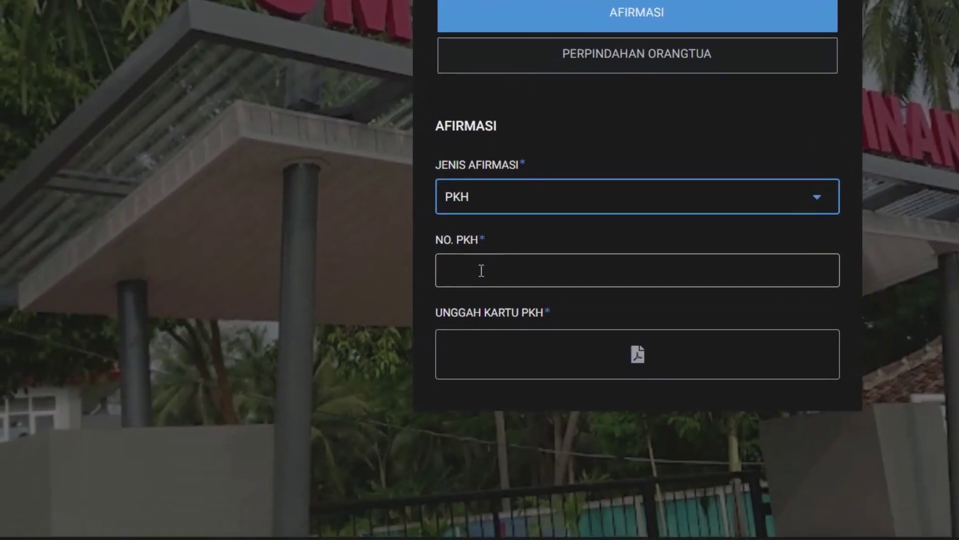
click(468, 298)
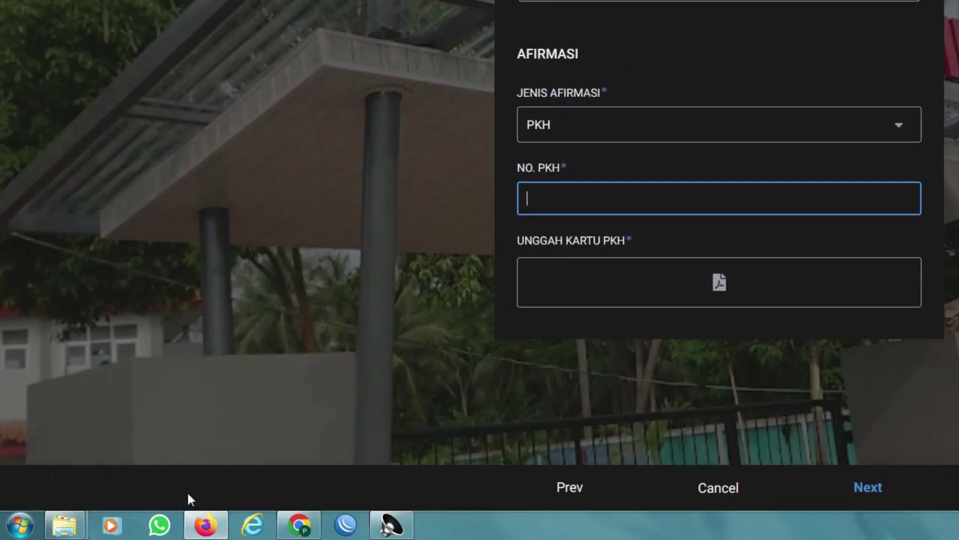
Open the kip-kuliah image from the Pictures library in ACDSee Quick View.
mouse_move(65, 532)
click(100, 435)
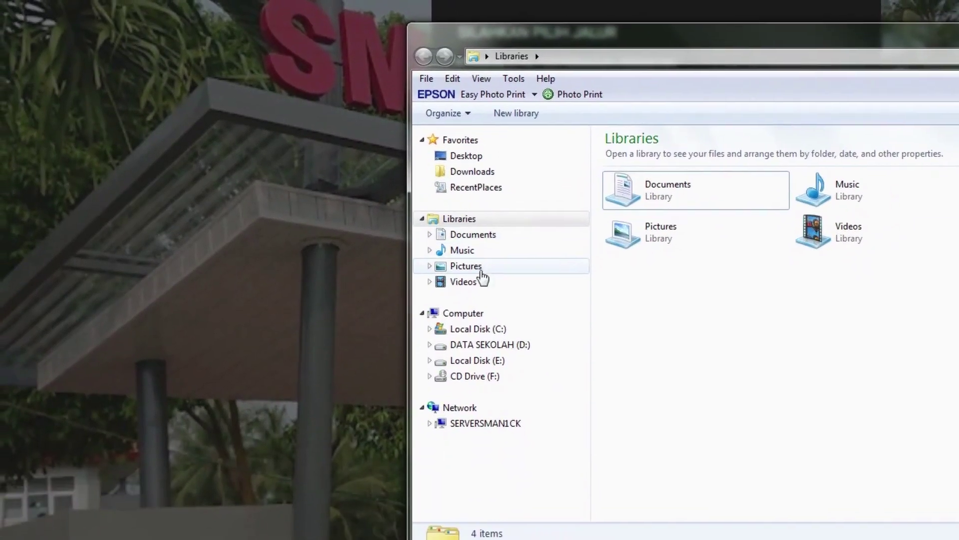
click(477, 337)
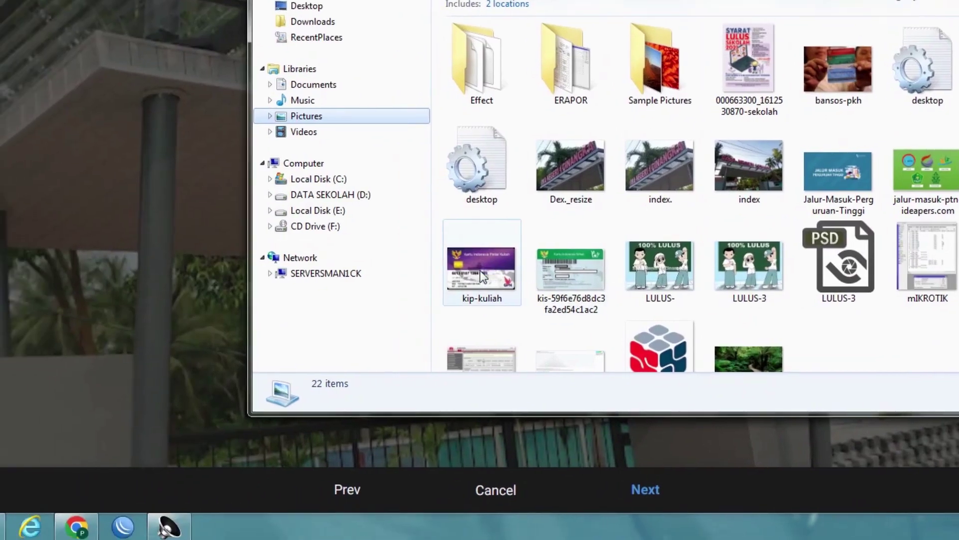
double_click(482, 276)
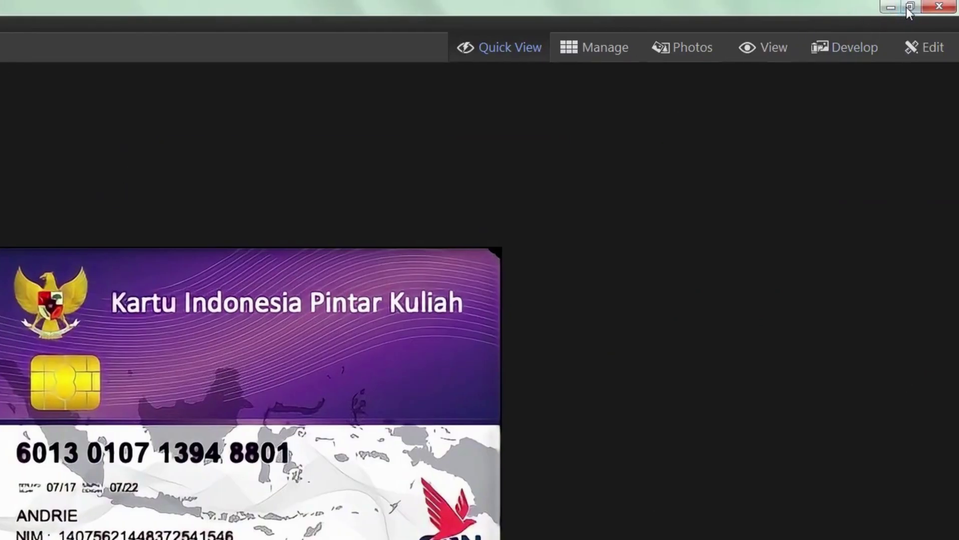
Restore the ACDSee window, place it beside the browser form, and browse the images.
click(908, 7)
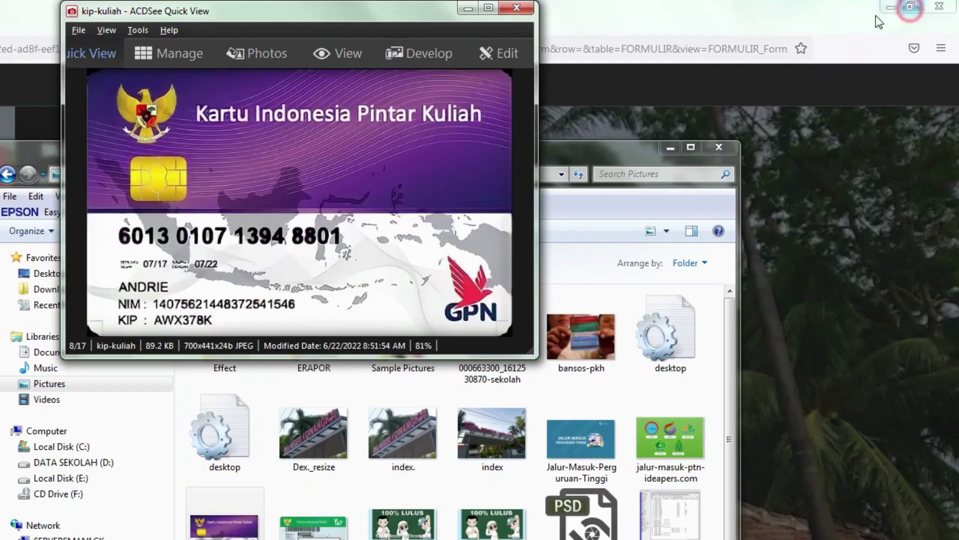
drag(480, 16, 376, 199)
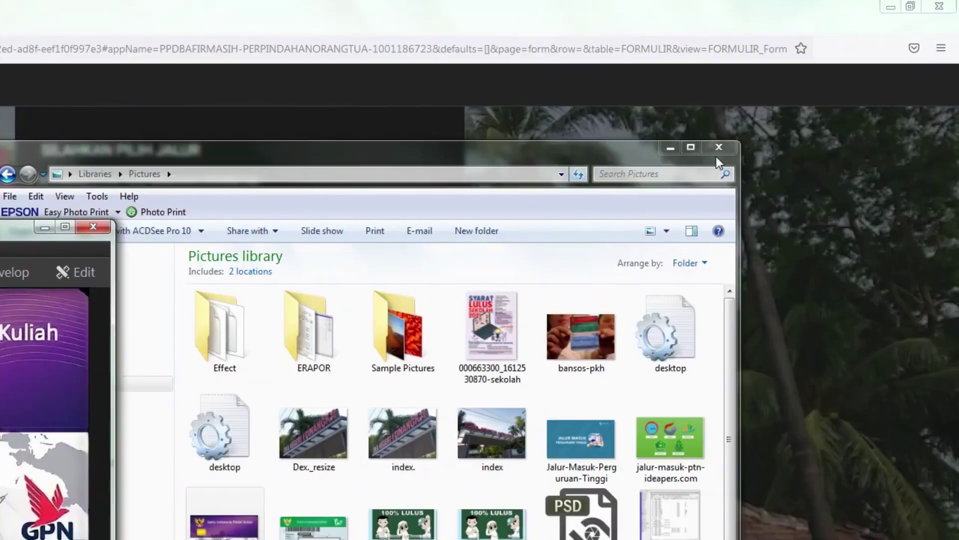
click(670, 148)
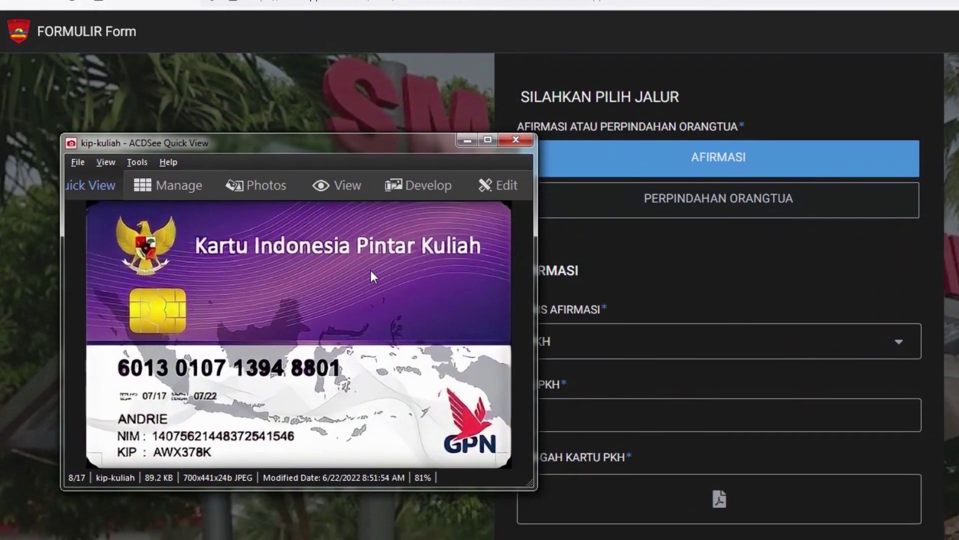
scroll(371, 304, down, 1)
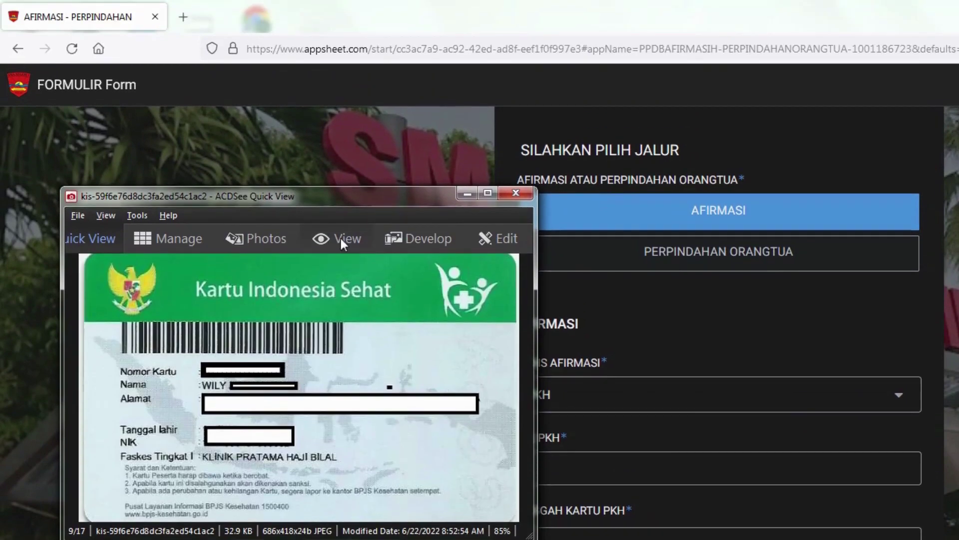
drag(318, 196, 291, 195)
scroll(290, 195, down, 2)
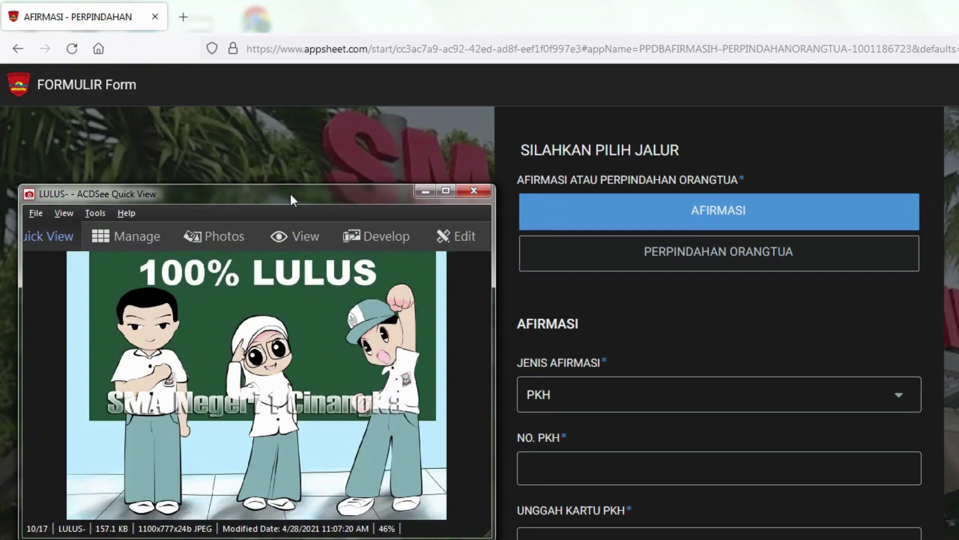
scroll(291, 195, down, 5)
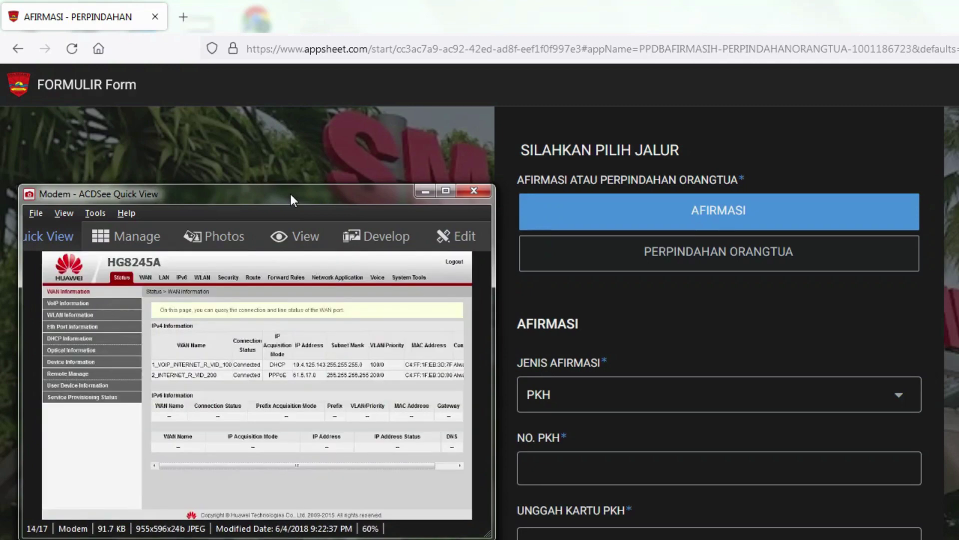
scroll(291, 196, down, 1)
scroll(291, 197, up, 11)
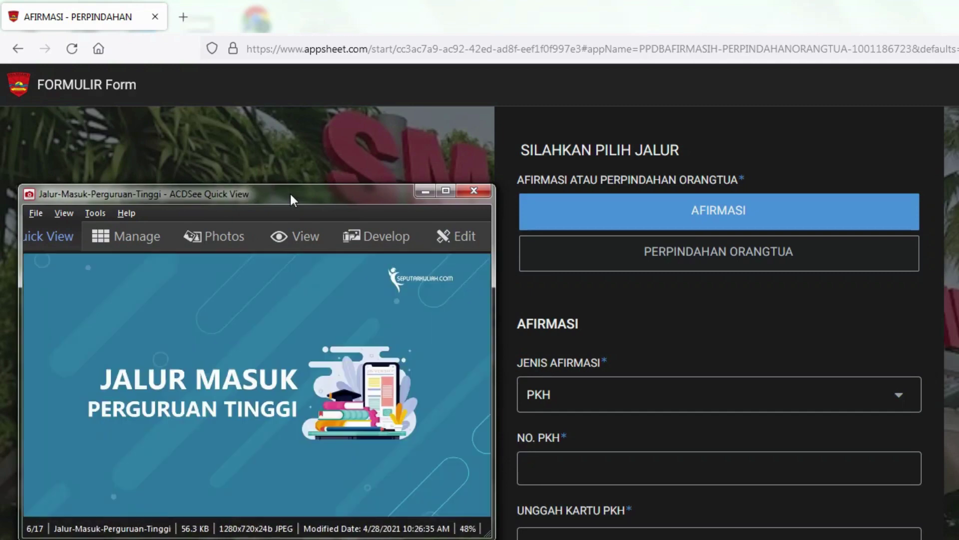
scroll(291, 196, down, 1)
scroll(291, 200, down, 1)
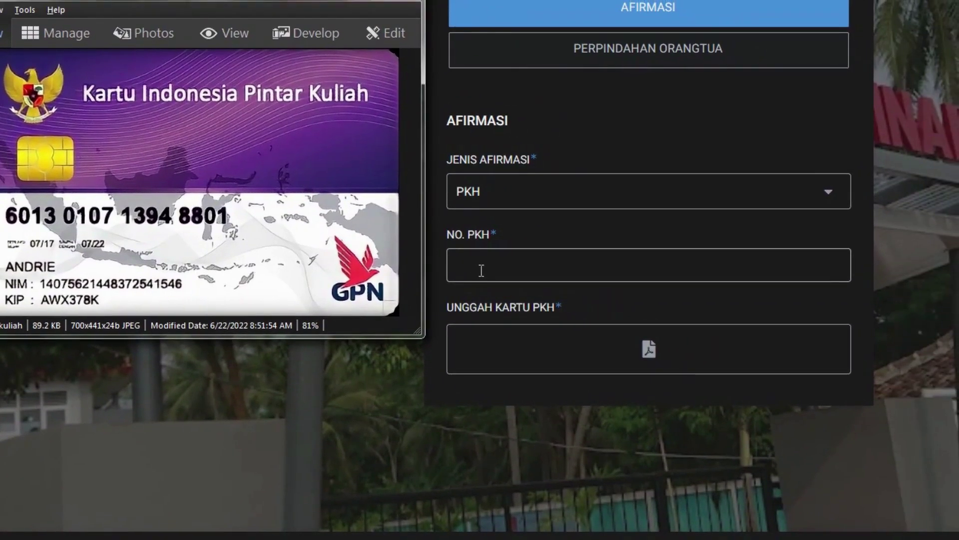
Enter the PKH card number from the kip-kuliah image and open the UNGGAH KARTU PKH file picker.
click(481, 270)
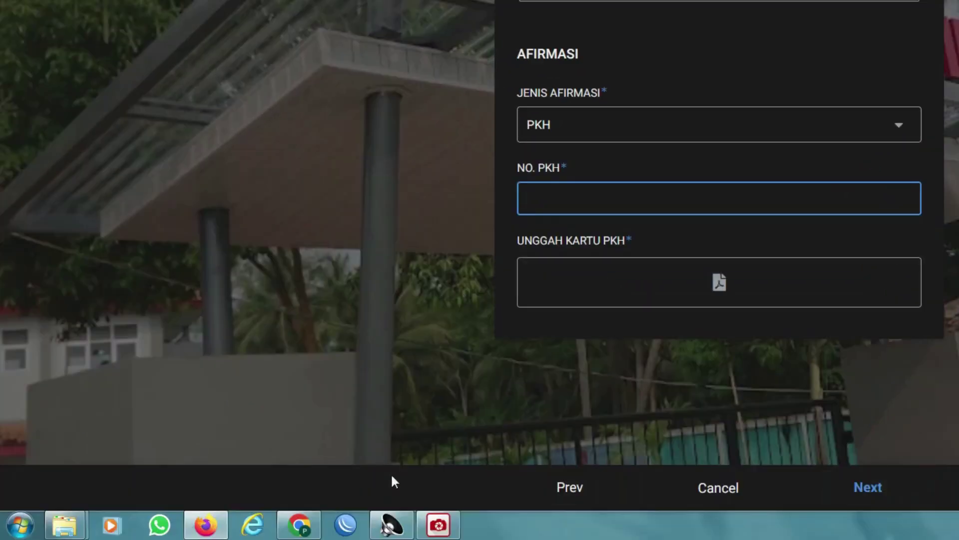
click(445, 527)
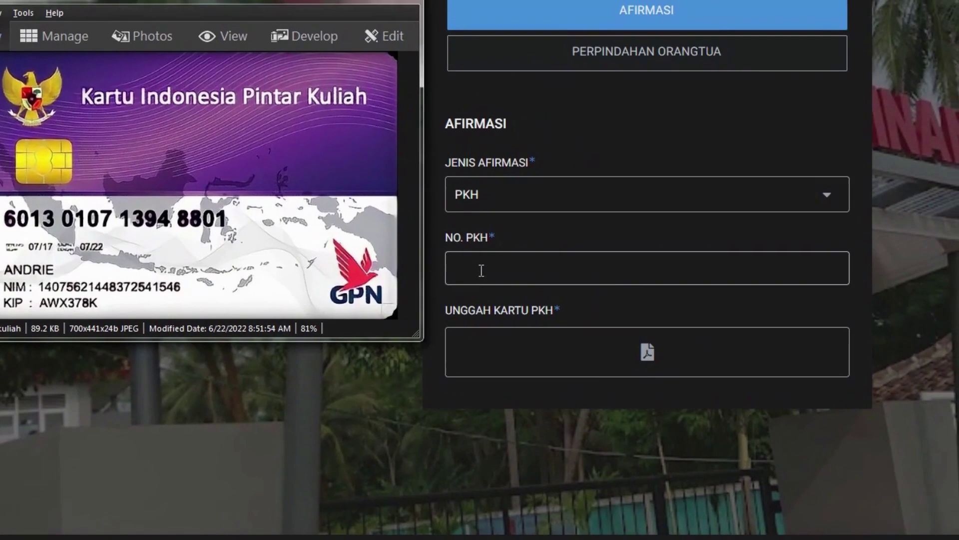
click(481, 271)
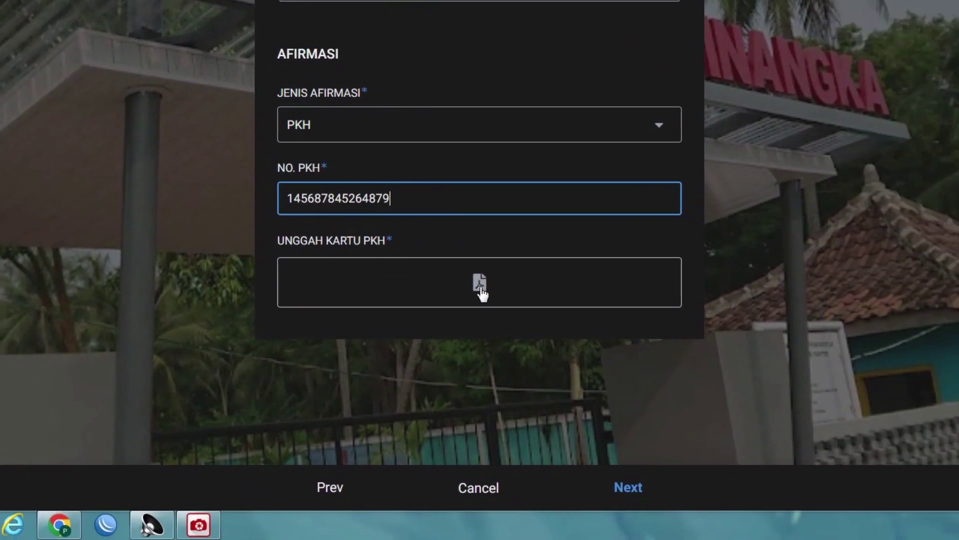
click(534, 285)
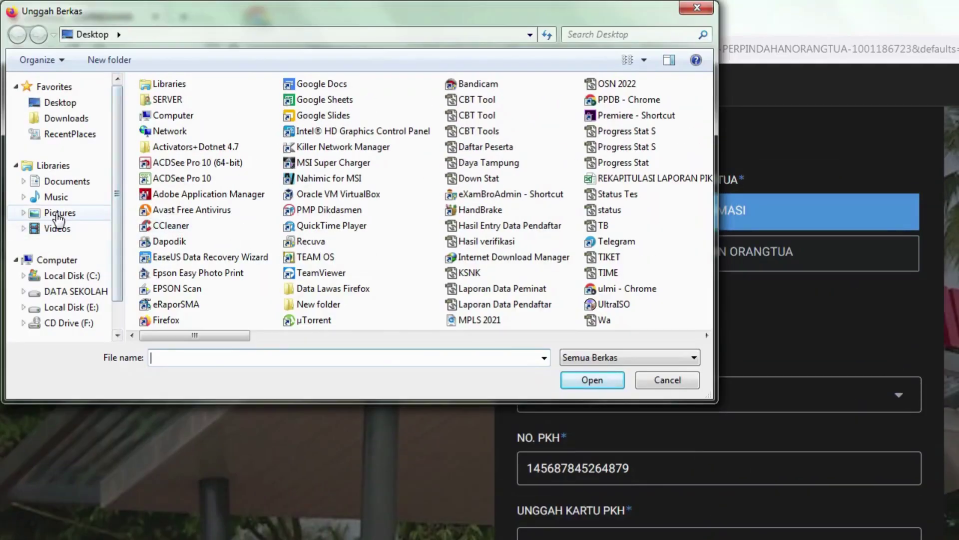
Attach kip-kuliah.jpeg from Pictures as the PKH card, then continue to the next page.
click(59, 215)
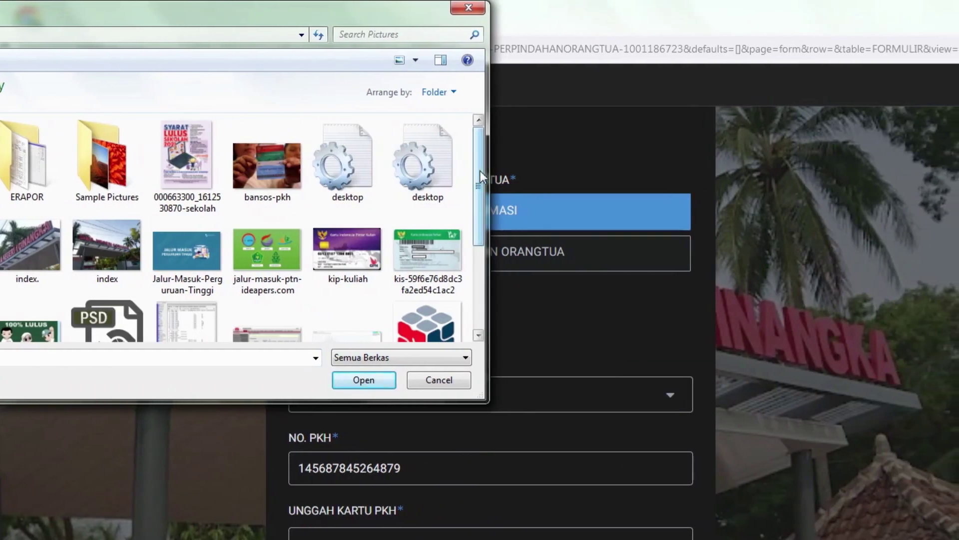
drag(706, 170, 708, 182)
mouse_move(481, 183)
mouse_down()
mouse_move(470, 204)
mouse_move(468, 195)
mouse_up()
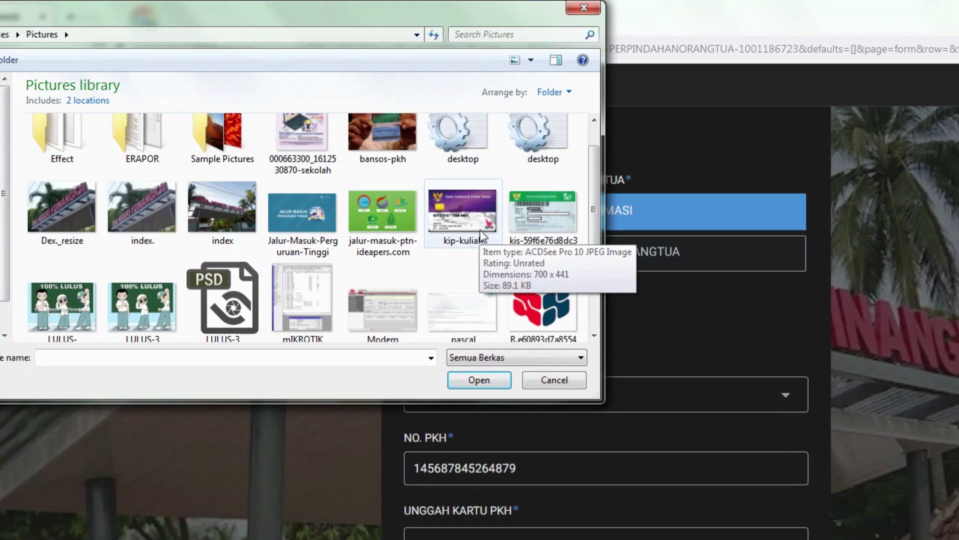
click(466, 216)
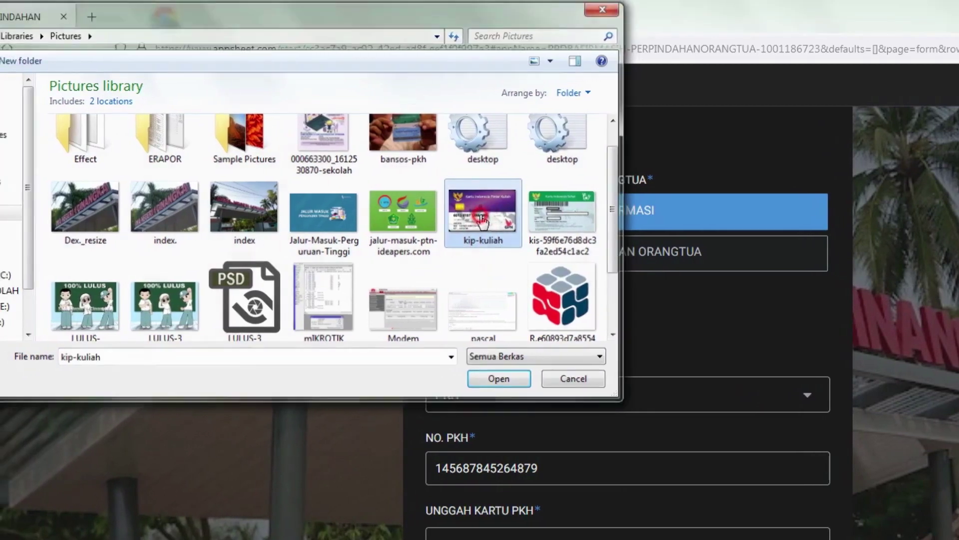
double_click(481, 220)
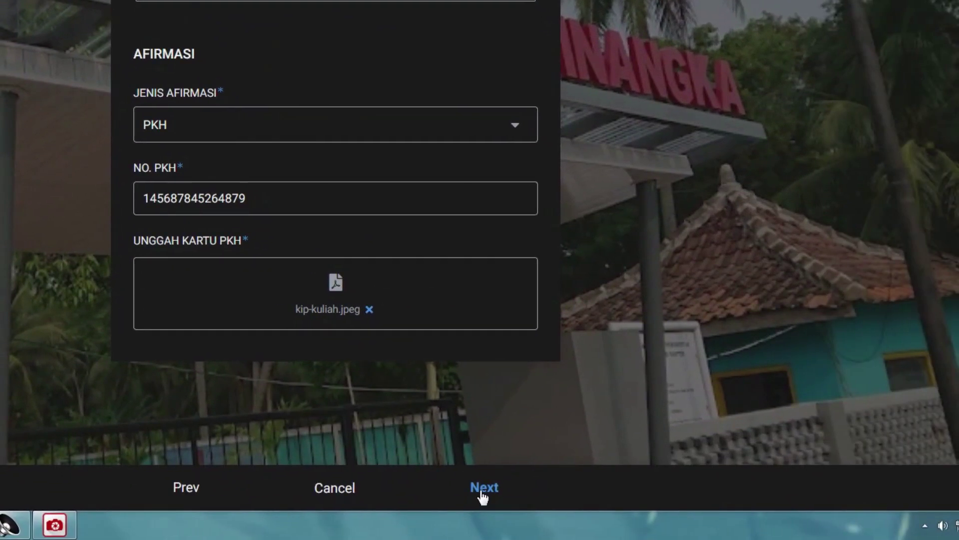
click(482, 488)
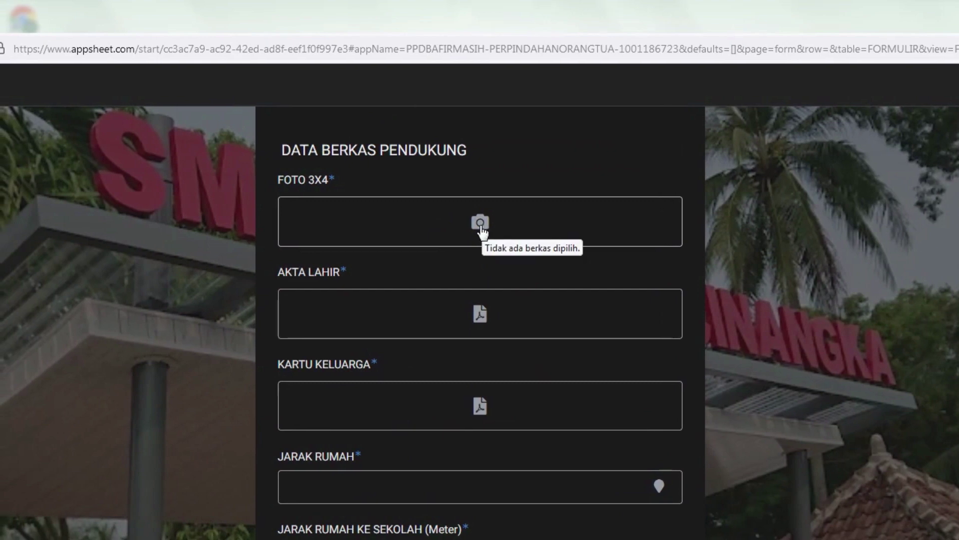
Upload IMG_0260 from Local Disk (E:) > PSD PAS FOTO > IPA as the FOTO 3X4 photo.
click(472, 223)
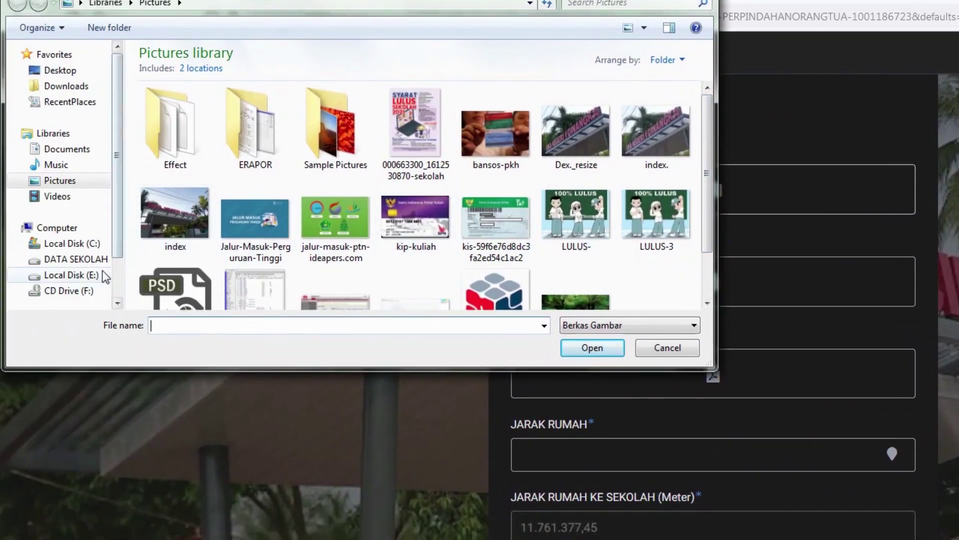
click(75, 307)
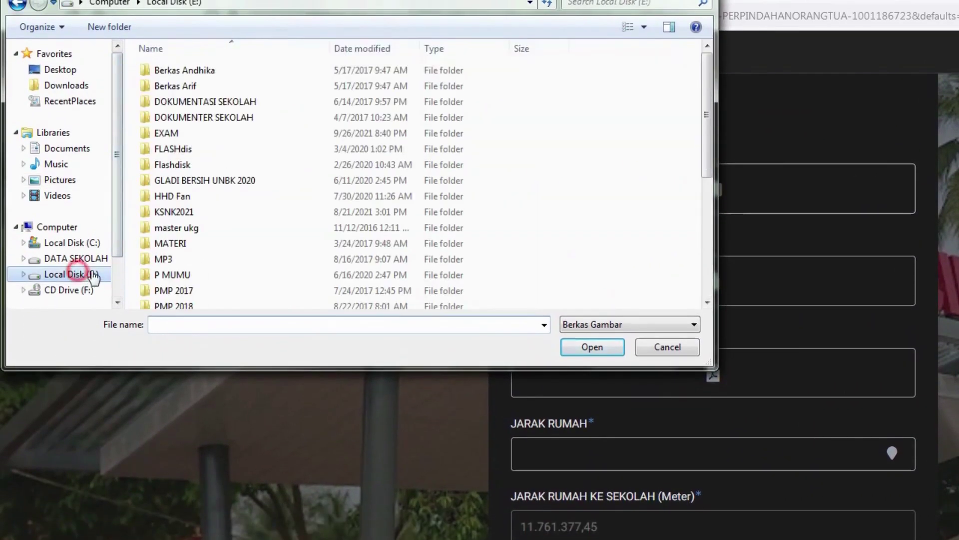
click(228, 292)
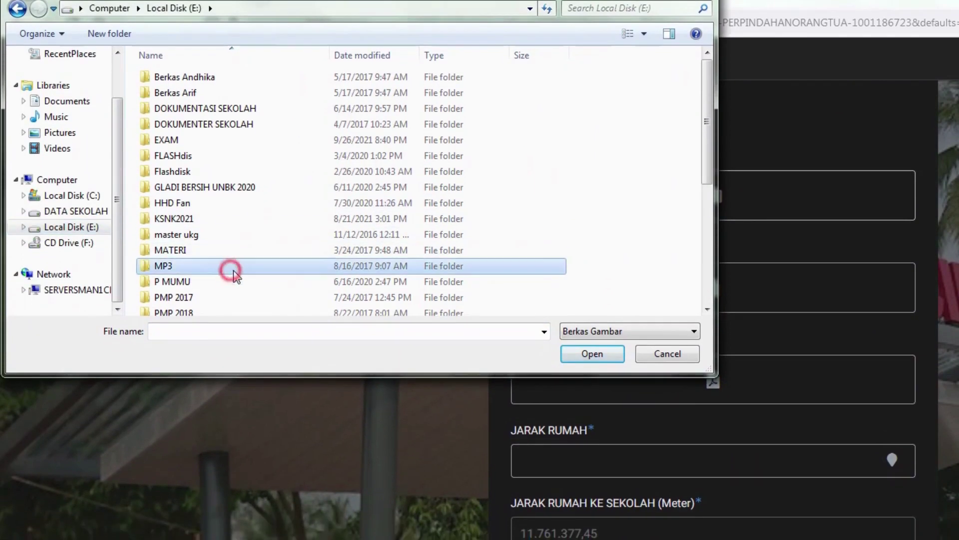
scroll(232, 295, down, 3)
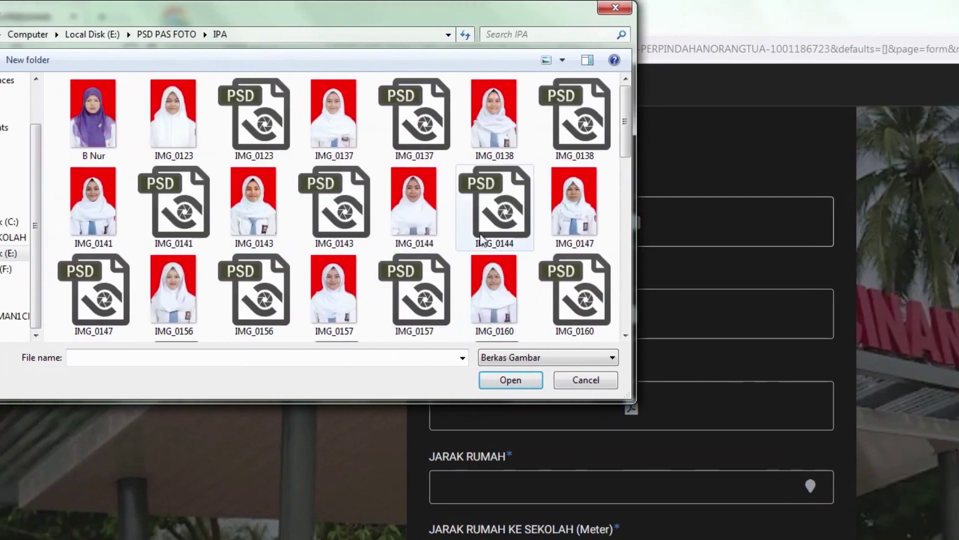
scroll(595, 239, down, 5)
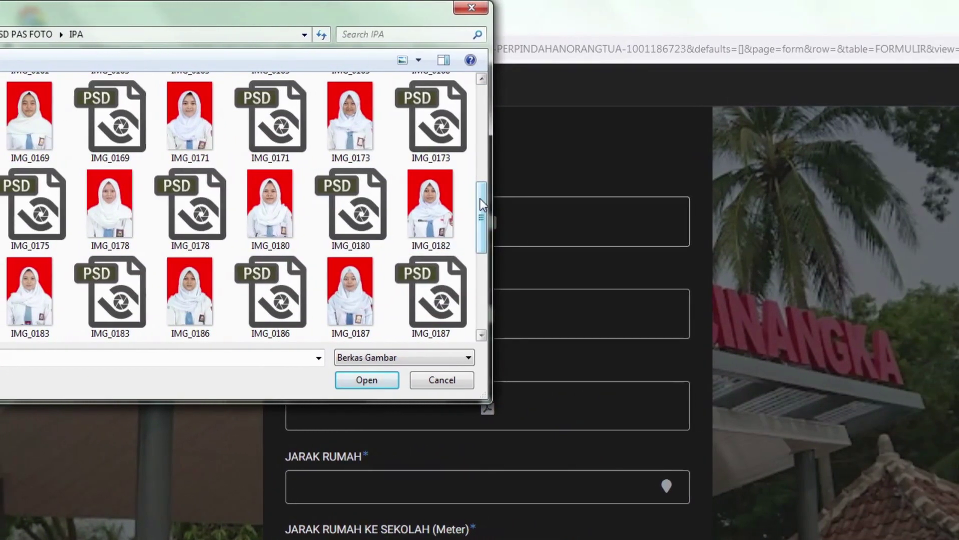
click(596, 200)
drag(481, 200, 475, 293)
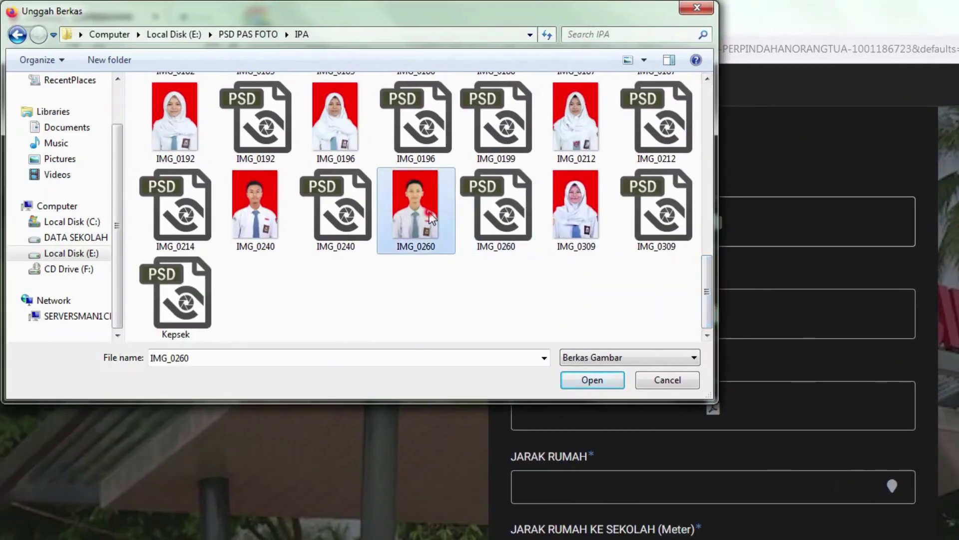
double_click(430, 217)
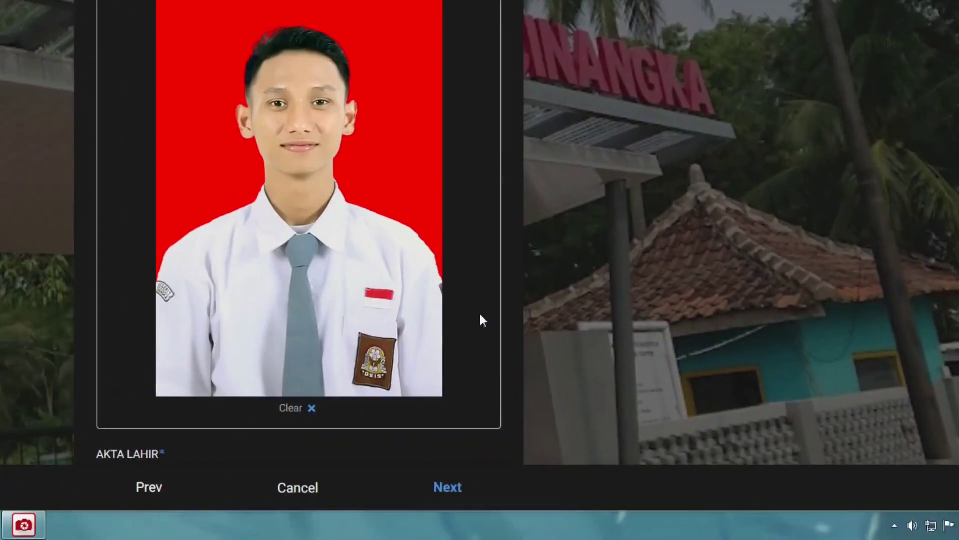
scroll(480, 317, down, 5)
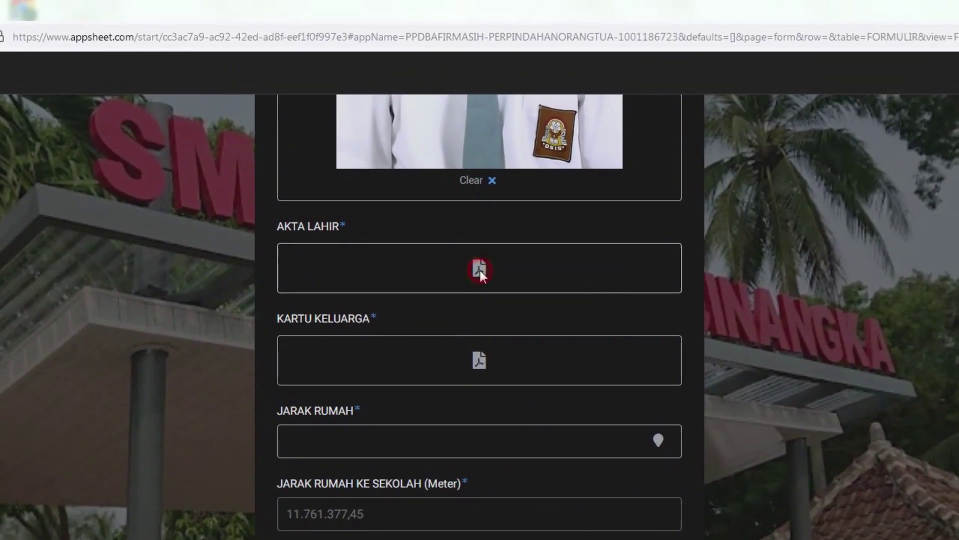
Upload Kelas_10_SMA_Sejarah_Indonesia_Semester_1_Siswa_2016.pdf from Downloads > Documents under AKTA LAHIR.
click(480, 270)
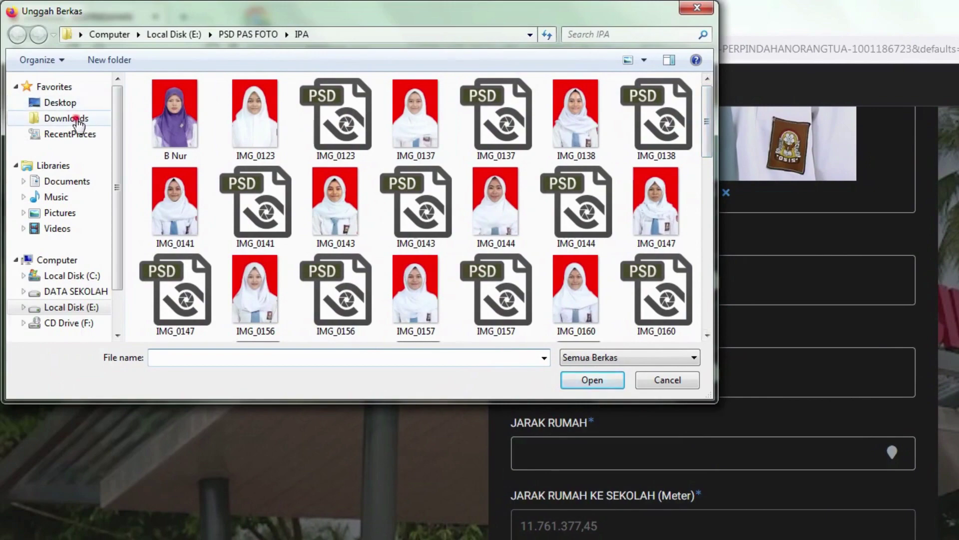
click(77, 118)
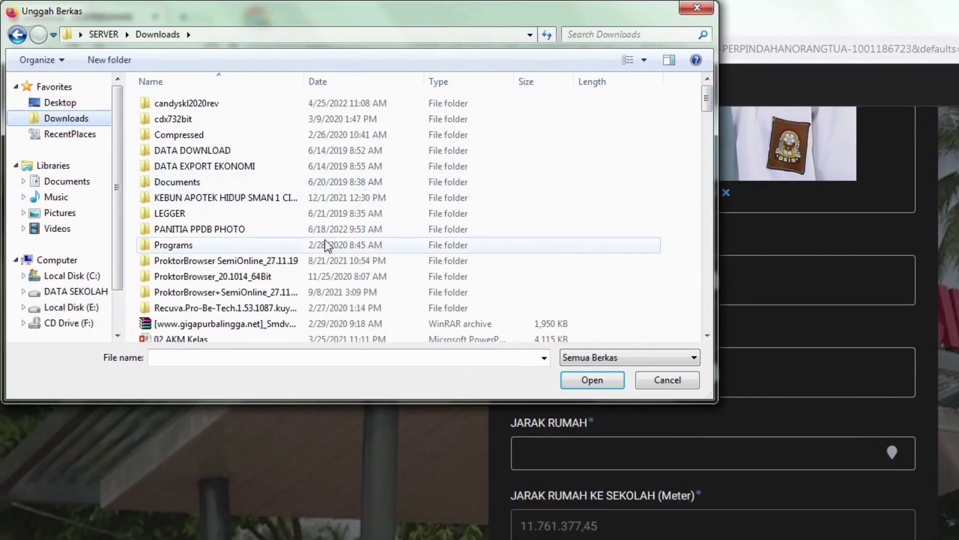
double_click(177, 183)
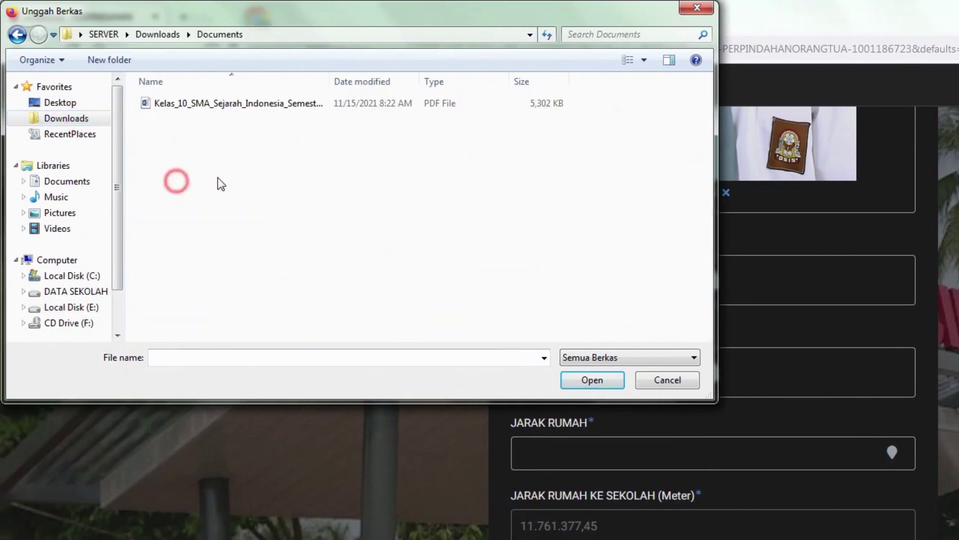
double_click(189, 104)
scroll(480, 272, down, 1)
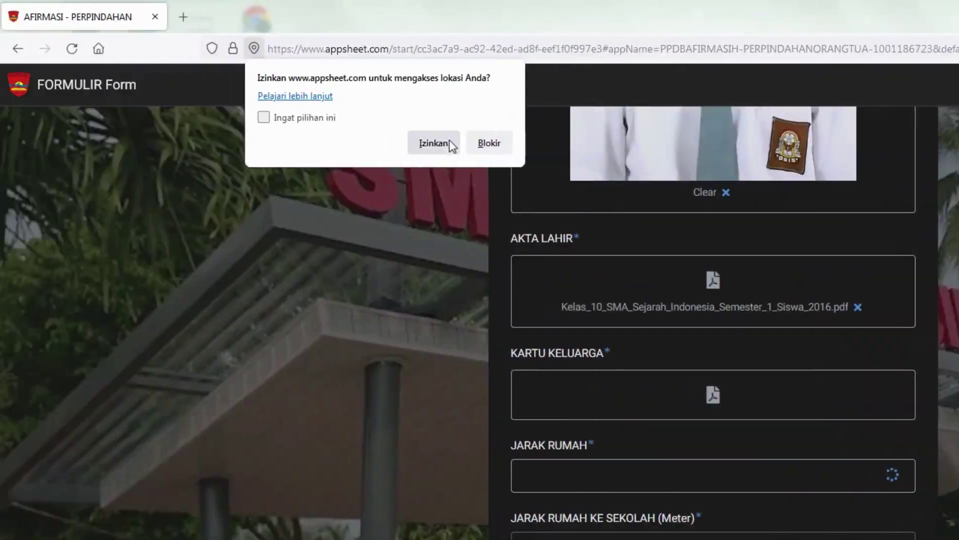
Allow location access so JARAK RUMAH shows 717,67 m, then open a new Firefox tab.
click(448, 143)
scroll(546, 293, down, 3)
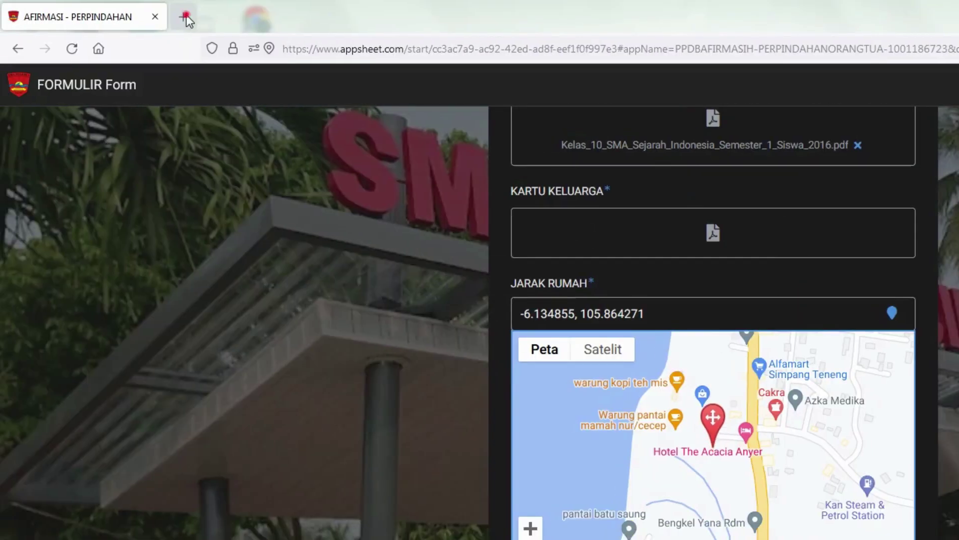
click(185, 18)
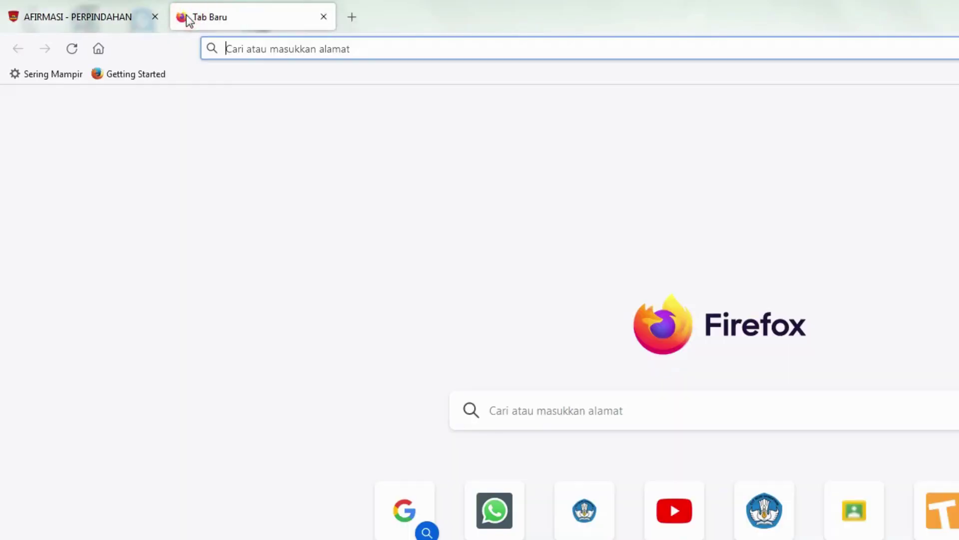
Reach Google Maps via MAPS.COM and a Bing search for MAPS, closing the search tab.
click(262, 49)
text(MAP)
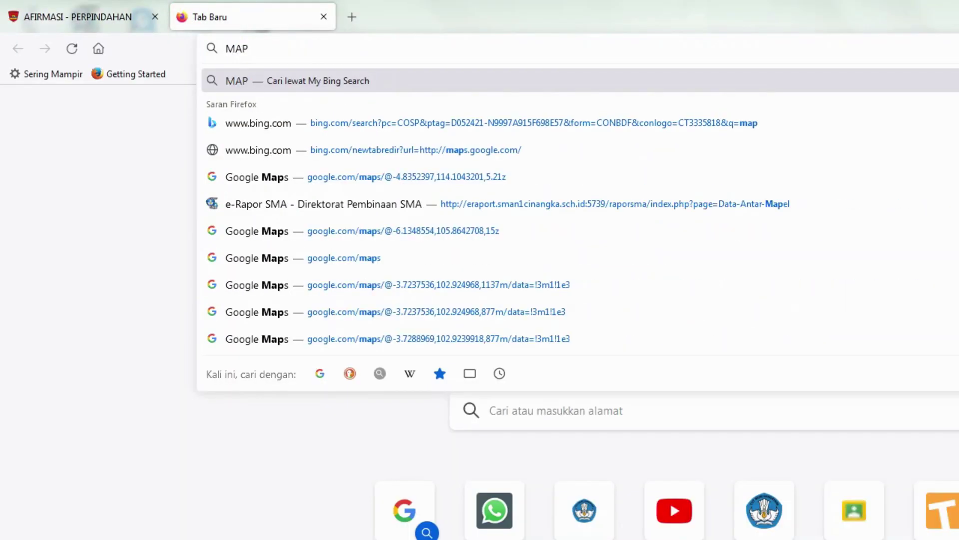
text(S.COM)
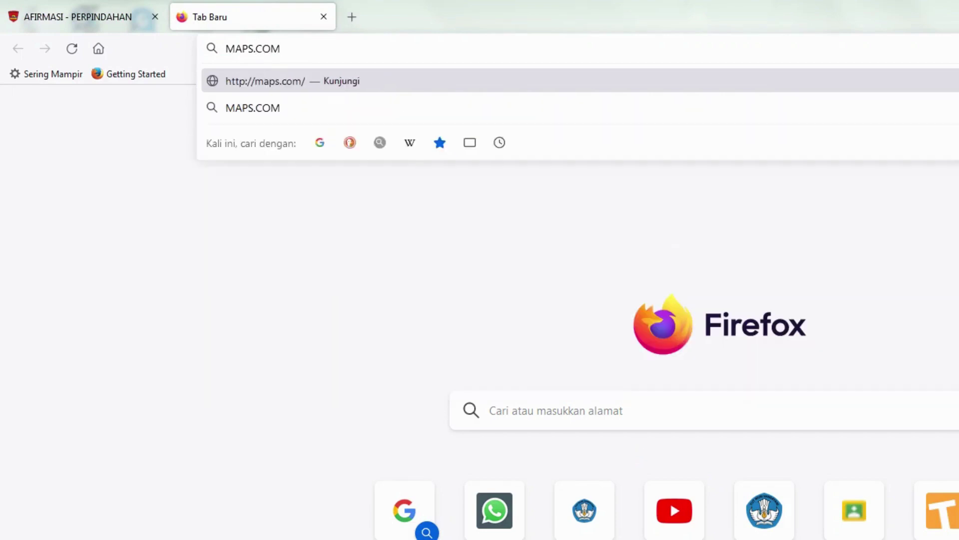
key(Return)
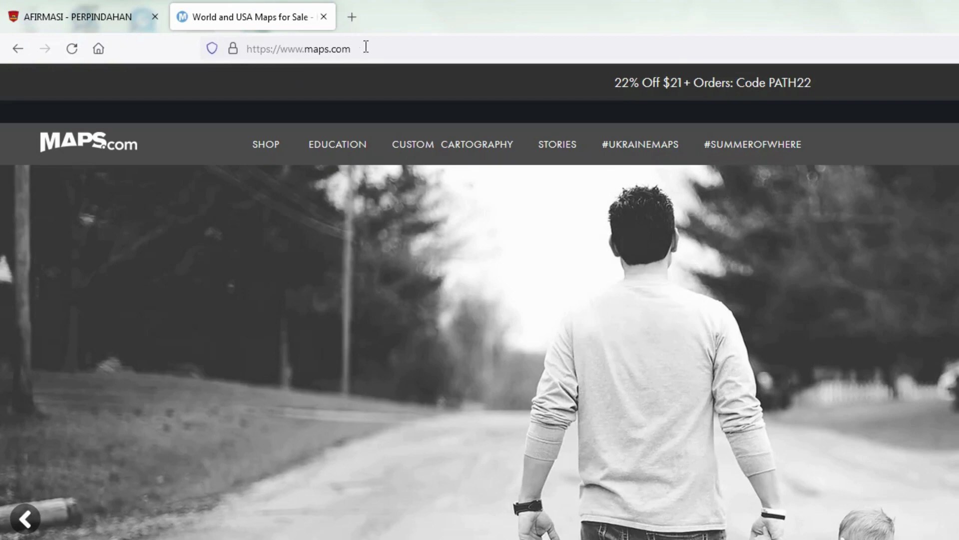
click(366, 47)
text(MAPS)
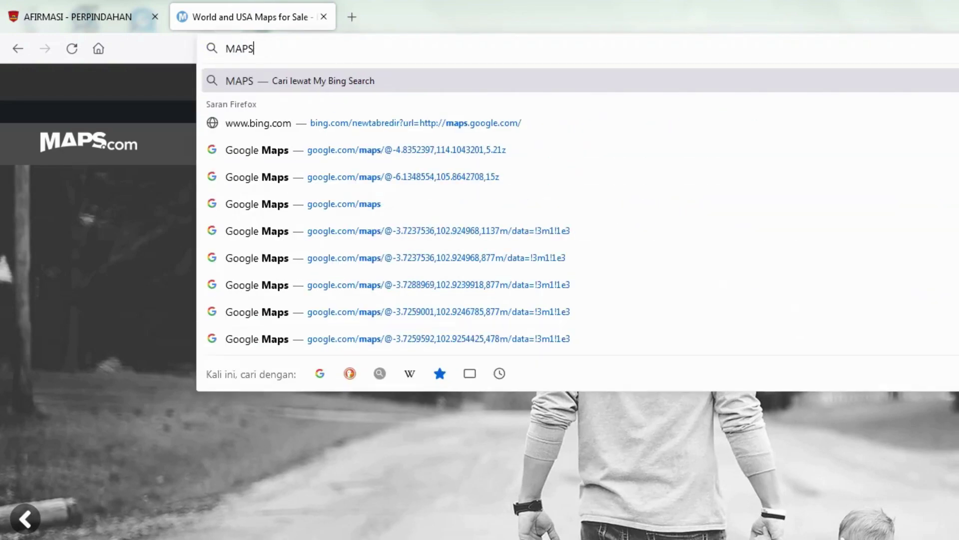
key(Return)
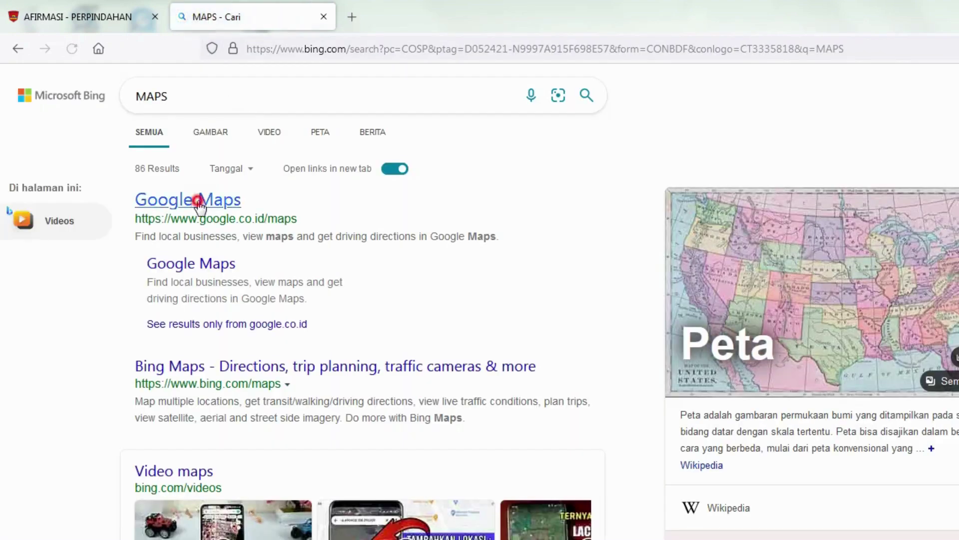
click(199, 201)
click(322, 18)
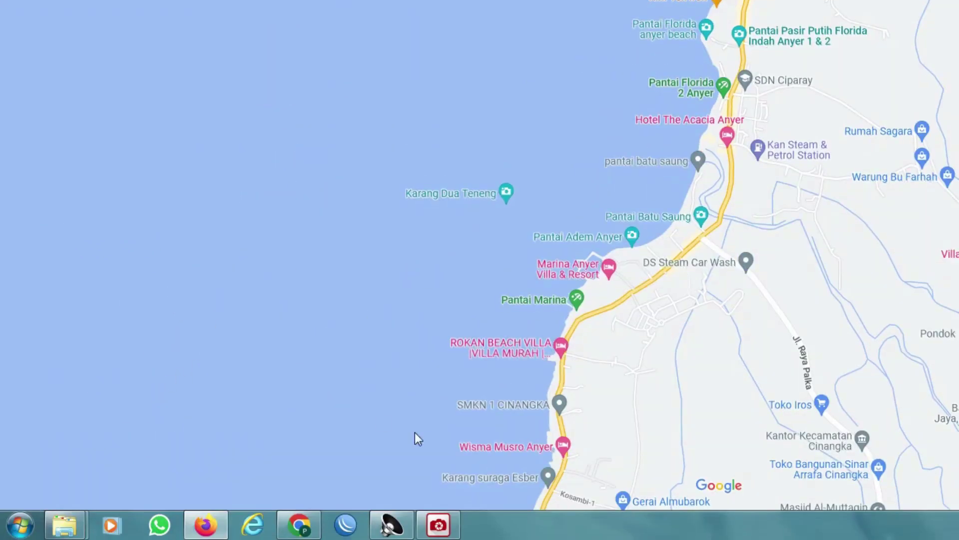
Switch Google Maps to satellite view and navigate along the coast to the school area.
click(43, 468)
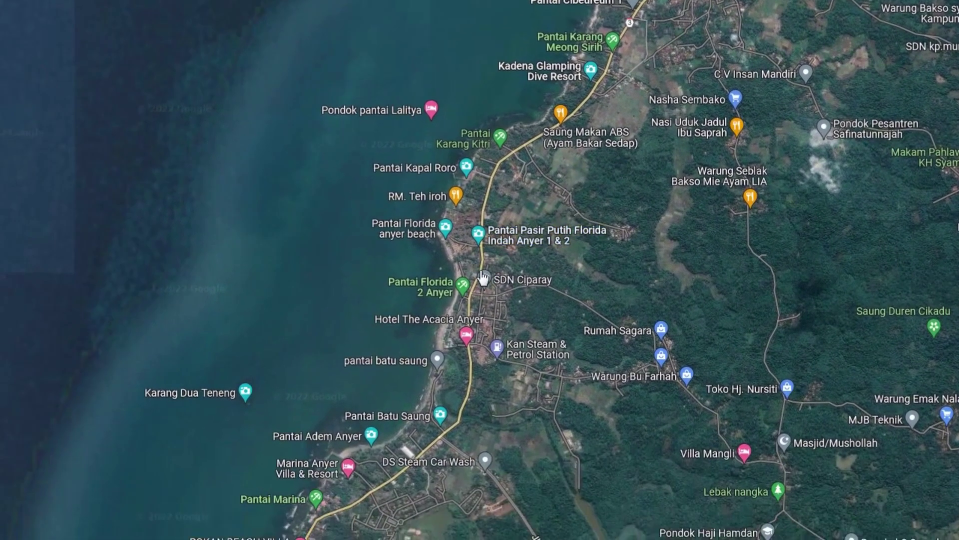
scroll(481, 272, up, 2)
scroll(481, 272, up, 3)
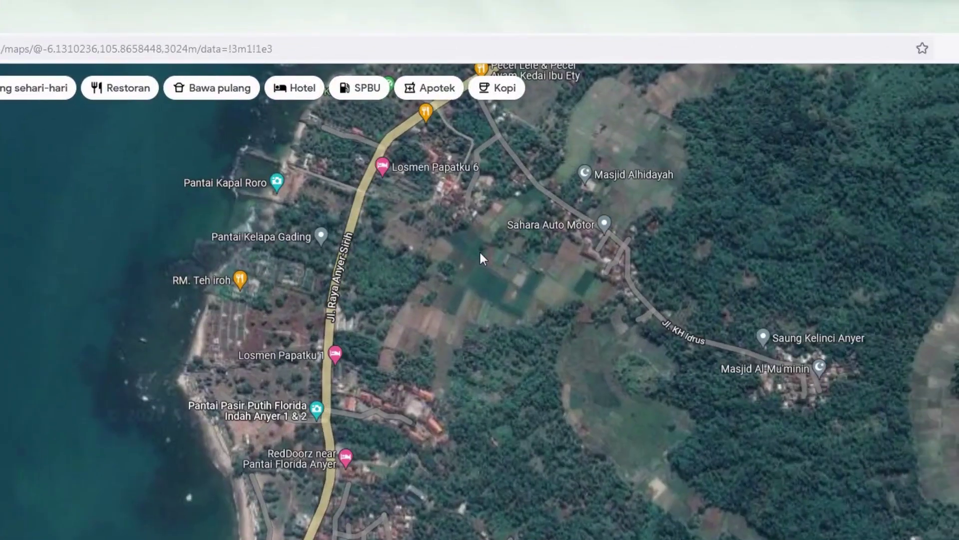
drag(465, 271, 343, 450)
scroll(388, 288, up, 2)
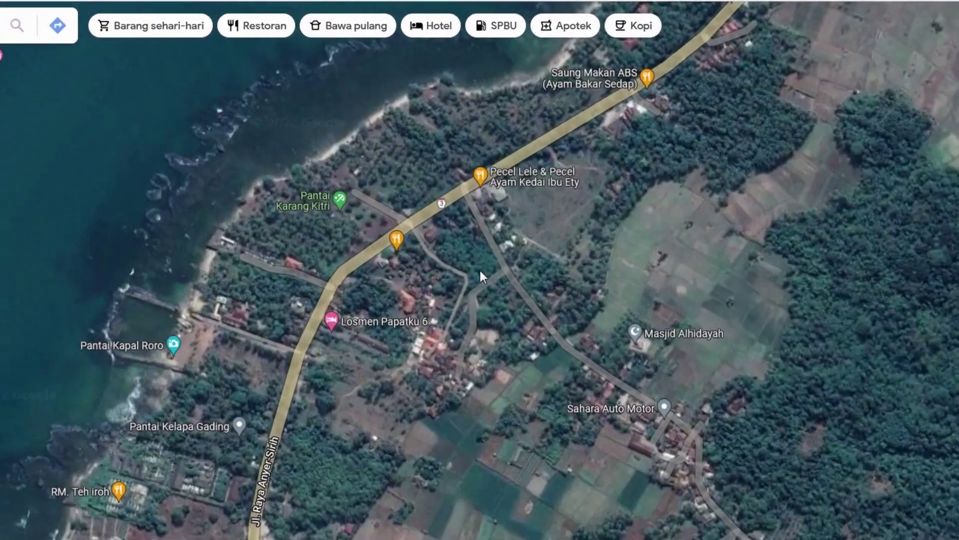
drag(481, 276, 562, 176)
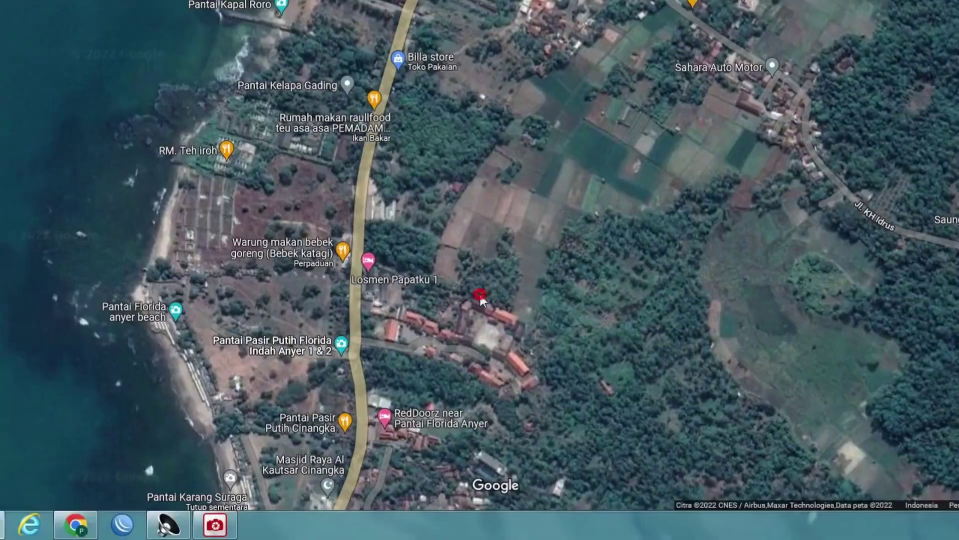
drag(477, 296, 477, 175)
scroll(480, 270, up, 5)
scroll(481, 276, up, 5)
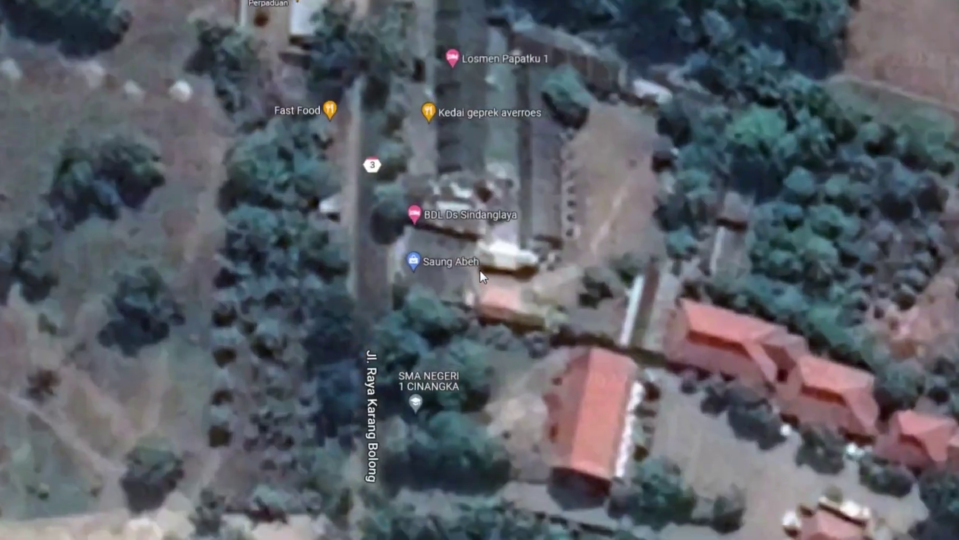
scroll(480, 276, down, 5)
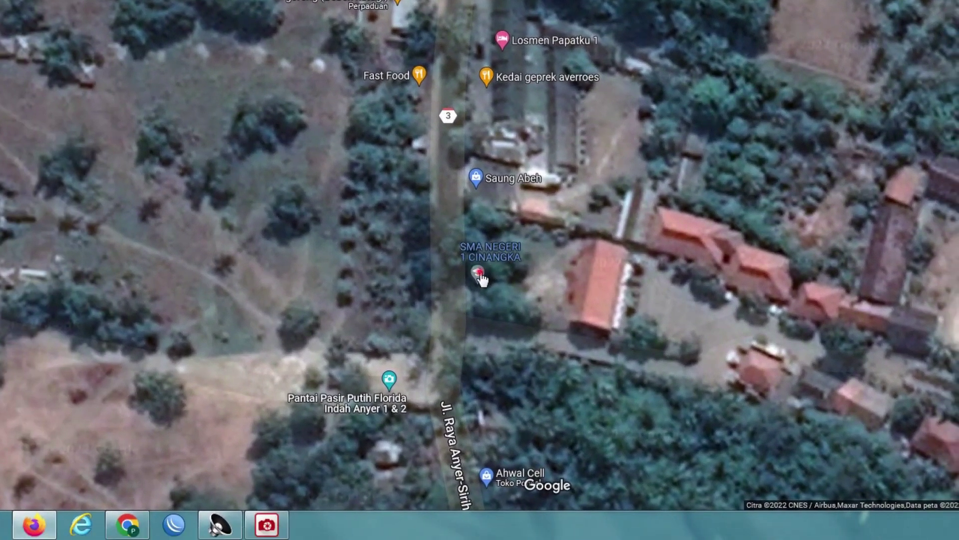
Open the SMA NEGERI 1 CINANGKA place details and view its surroundings.
click(480, 277)
scroll(480, 280, up, 3)
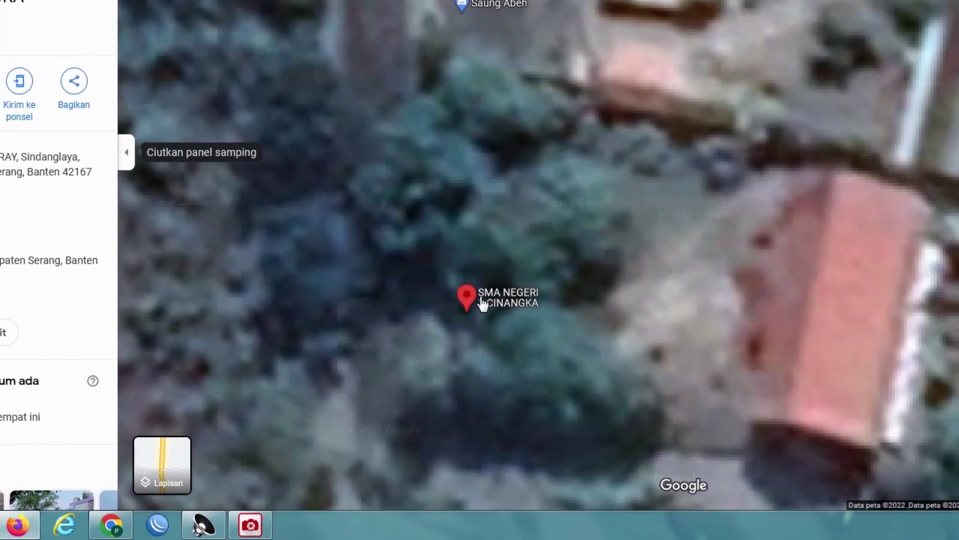
scroll(546, 265, down, 5)
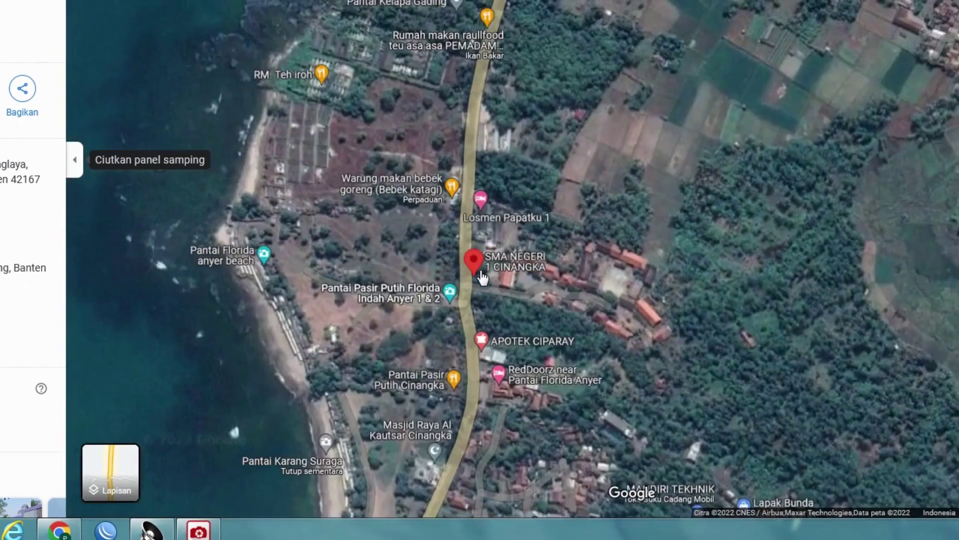
scroll(482, 278, down, 4)
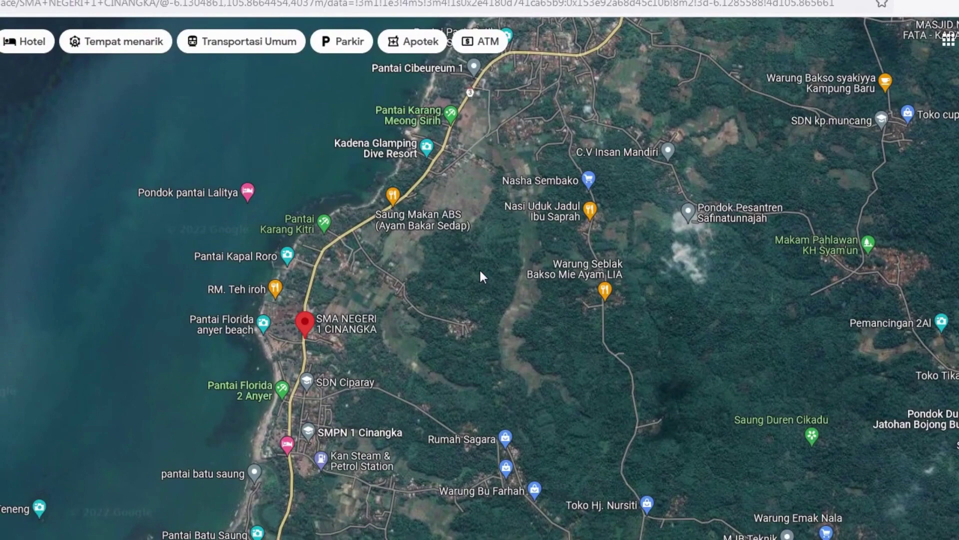
drag(473, 276, 379, 344)
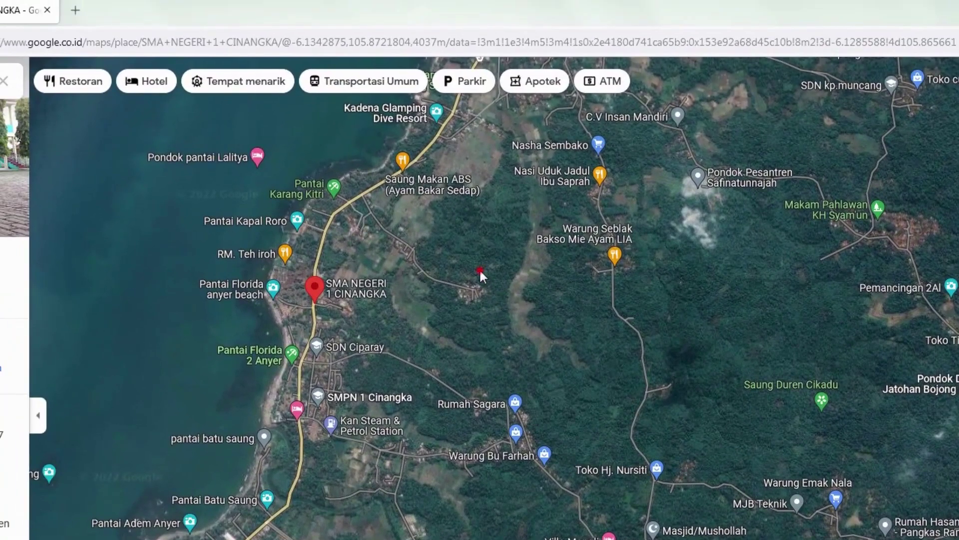
Pan the satellite map inland from the school and west along Jl. Silet.
drag(415, 237, 443, 407)
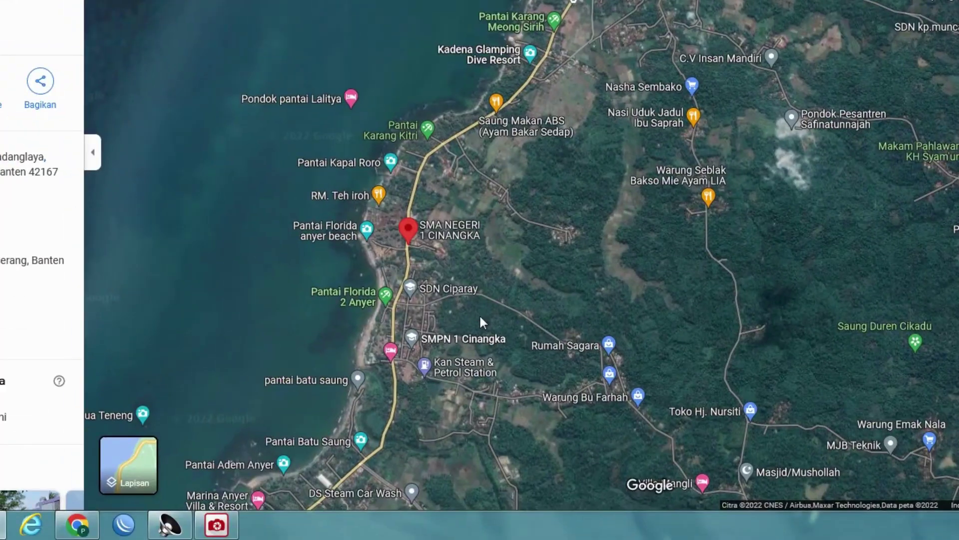
drag(480, 318, 479, 270)
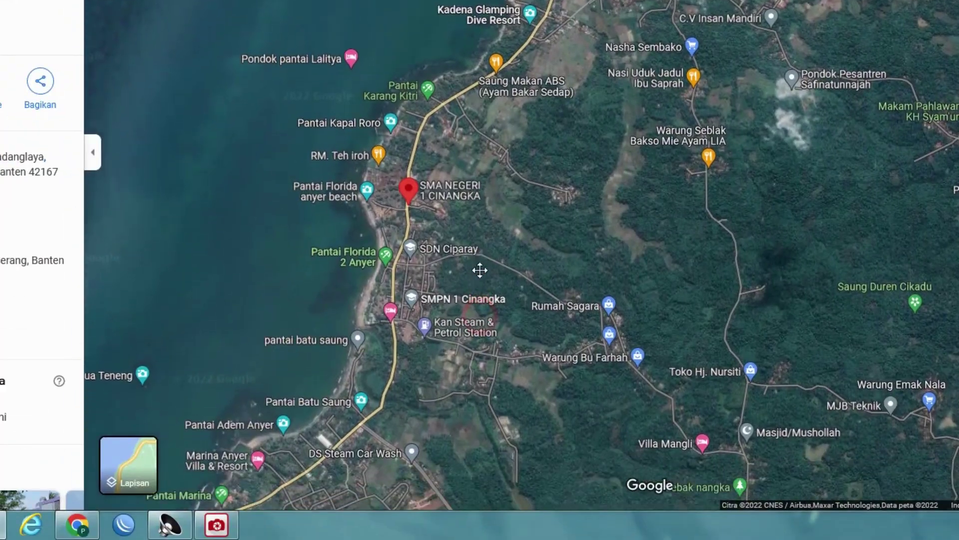
drag(636, 395, 577, 250)
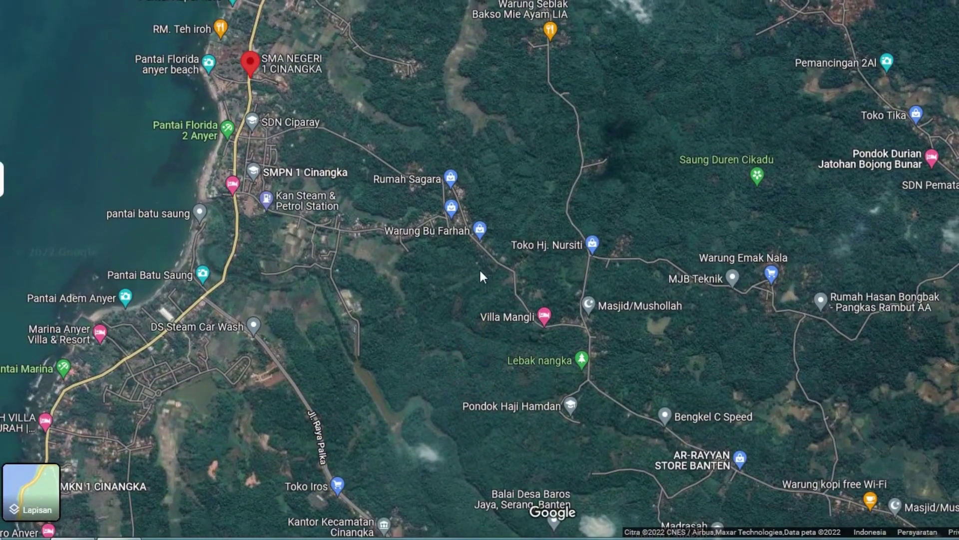
scroll(514, 272, up, 3)
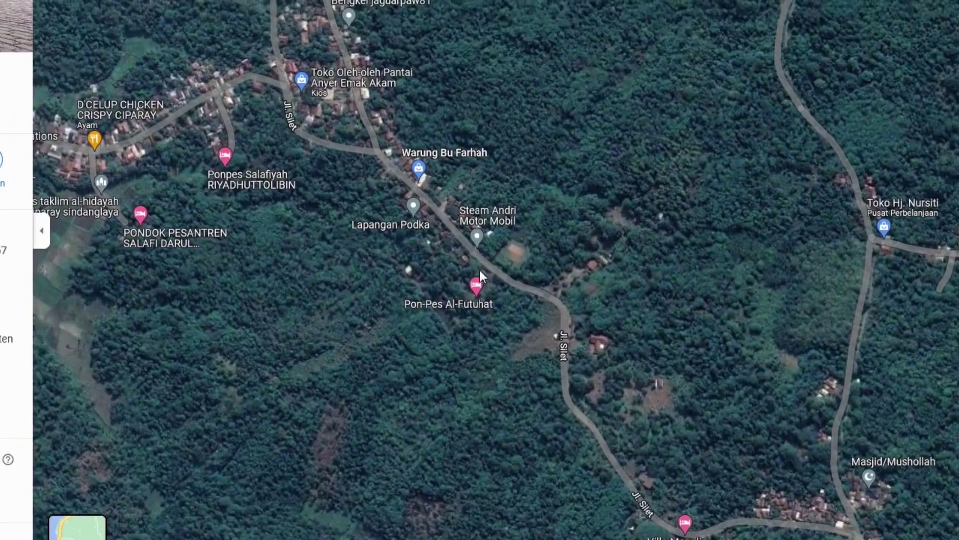
scroll(404, 197, up, 1)
drag(283, 115, 470, 214)
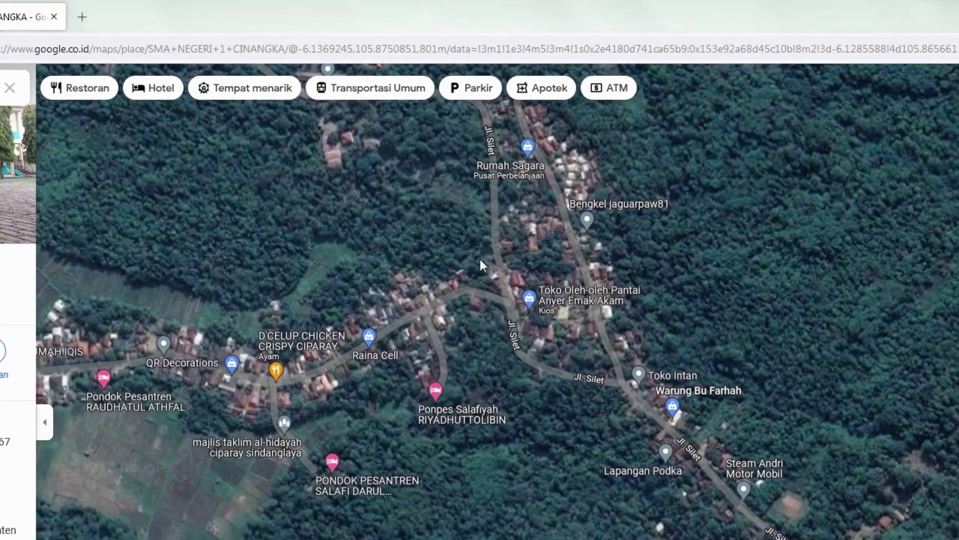
drag(480, 260, 958, 347)
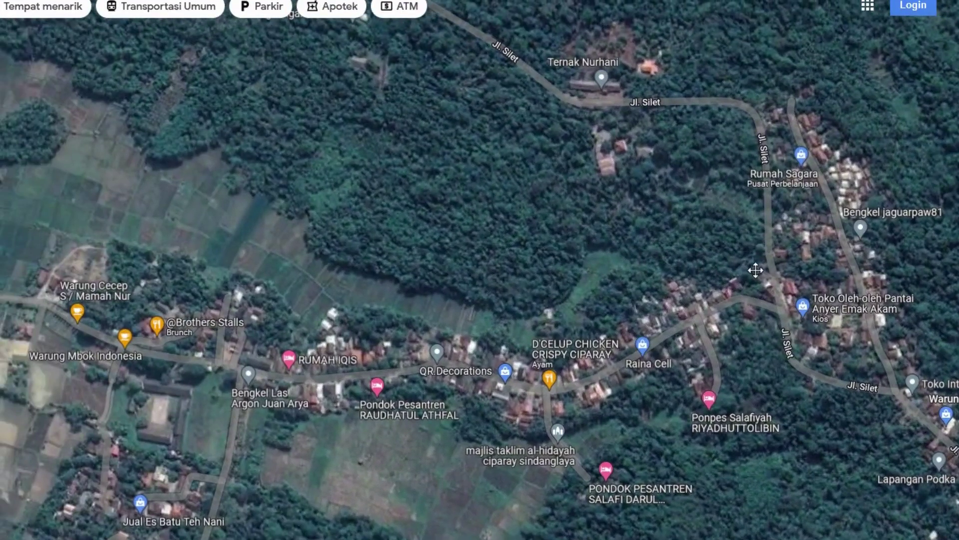
Zoom in close on the houses beside Jl. Silet and mark the home's spot.
scroll(475, 457, down, 2)
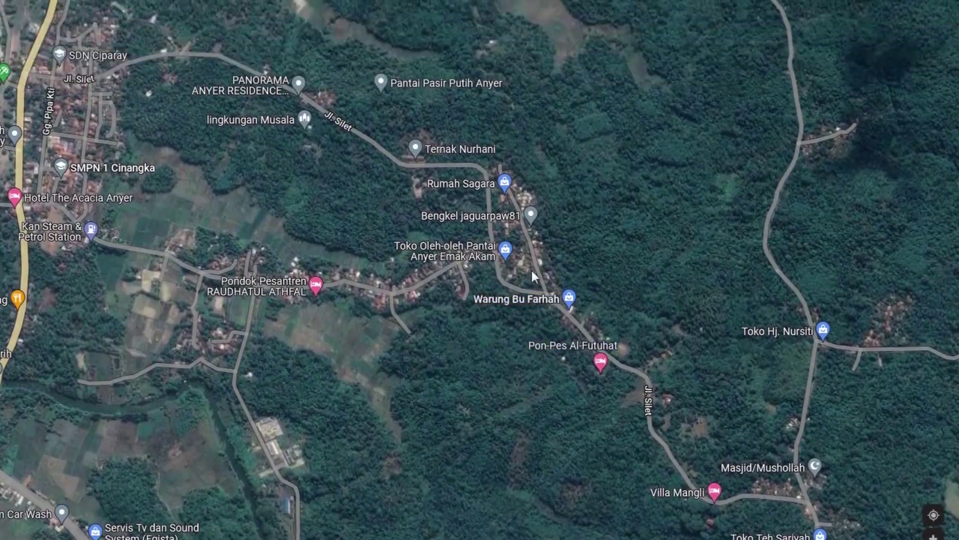
scroll(532, 270, up, 3)
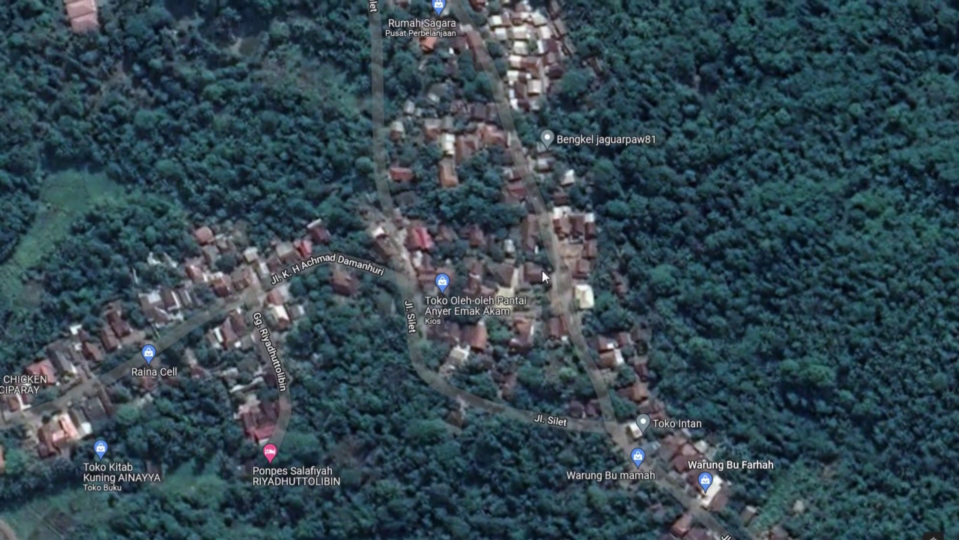
scroll(541, 270, up, 2)
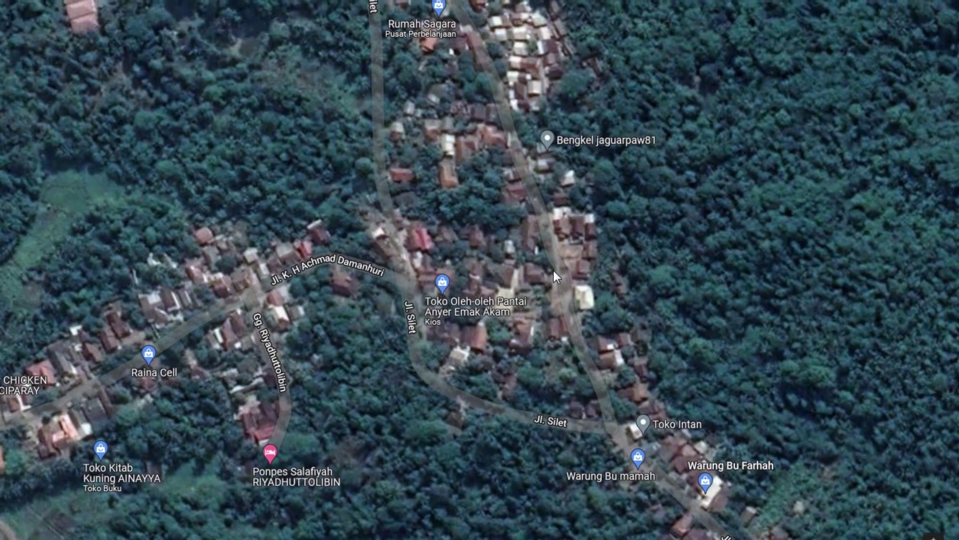
scroll(554, 271, up, 3)
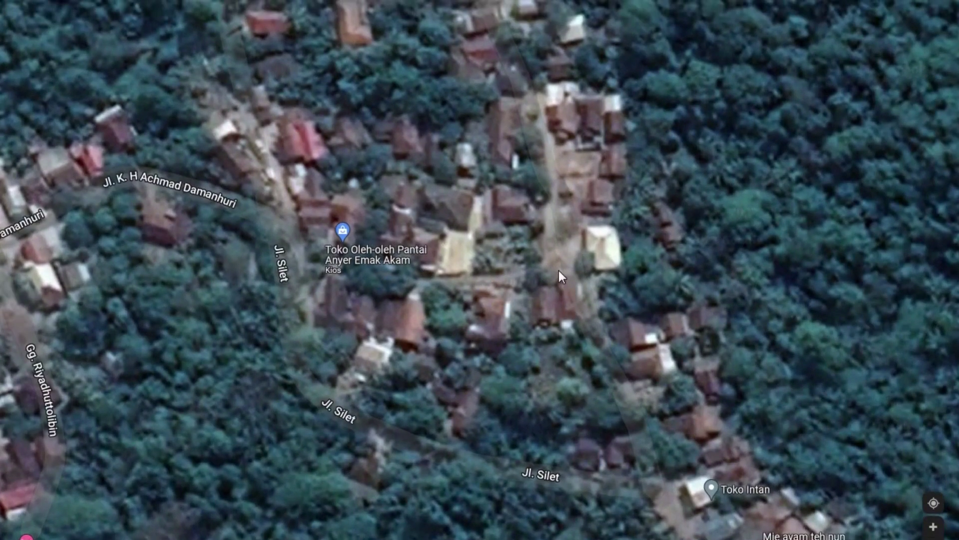
scroll(553, 245, up, 1)
click(536, 190)
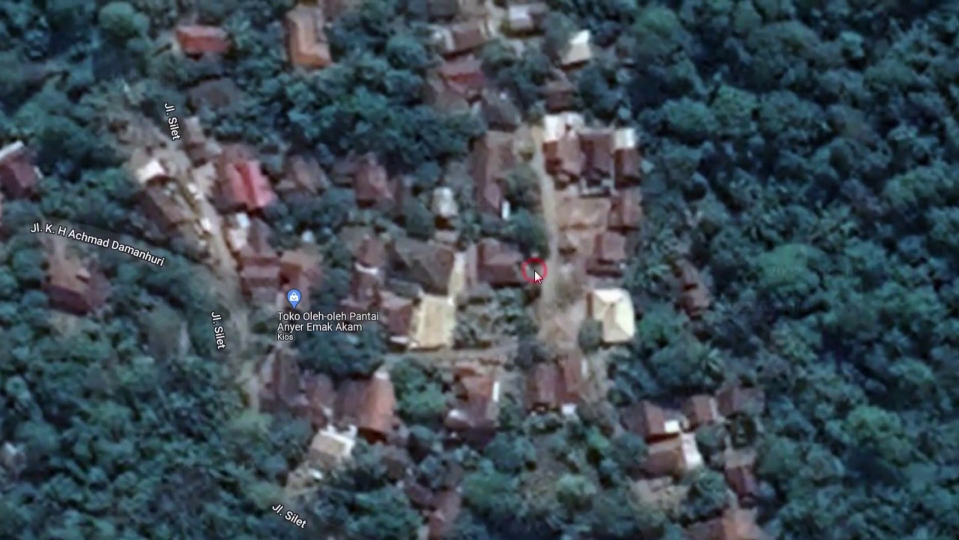
click(535, 271)
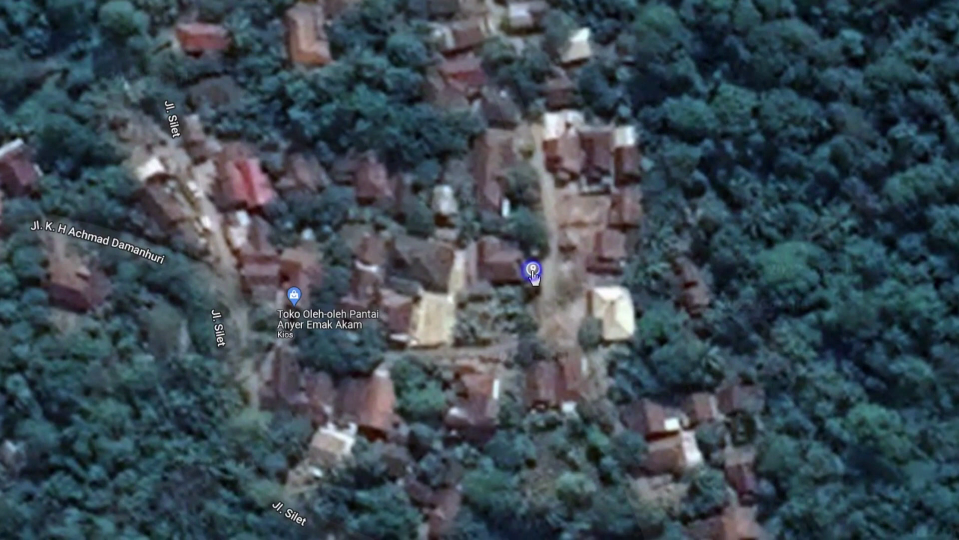
right_click(534, 273)
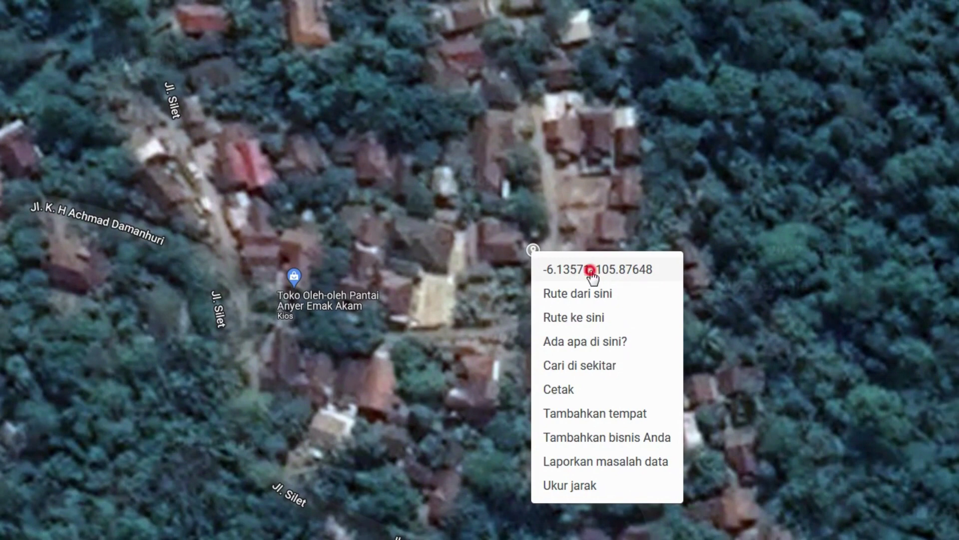
click(590, 270)
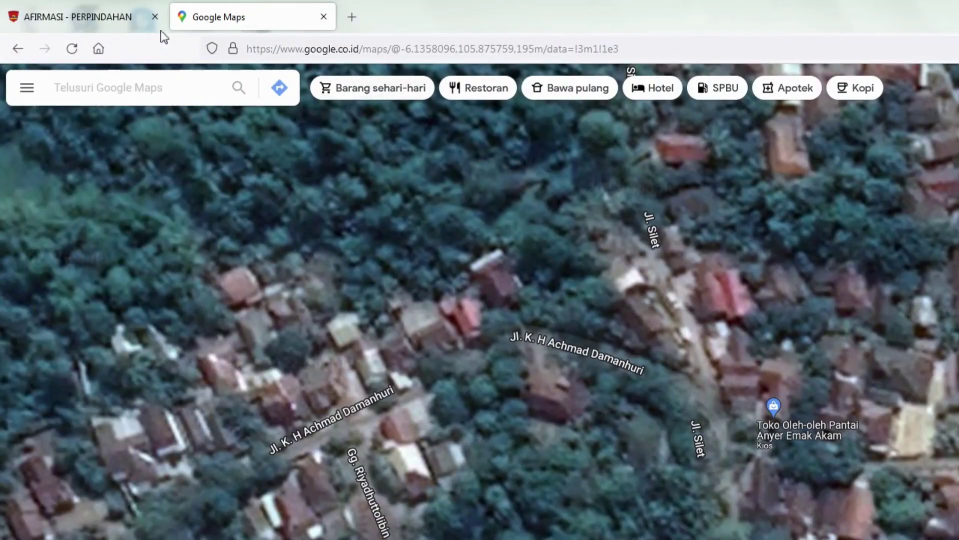
click(99, 16)
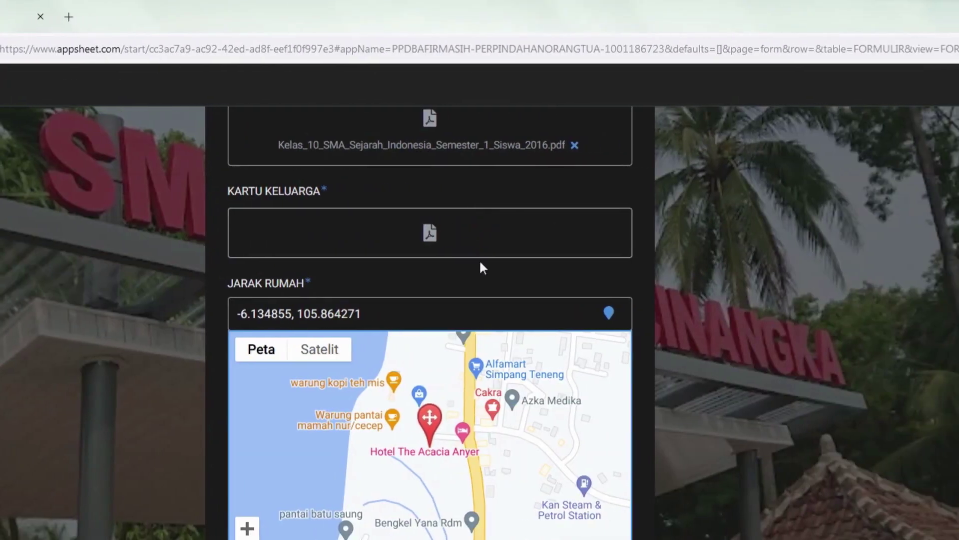
Clear JARAK RUMAH and paste the copied home coordinates, giving a 1.437,35-metre distance.
click(372, 314)
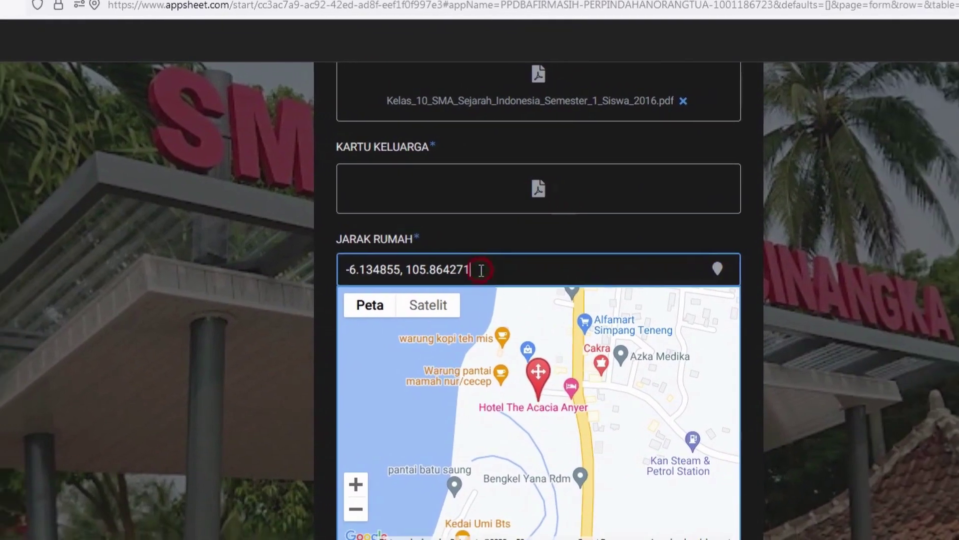
key(ctrl+a)
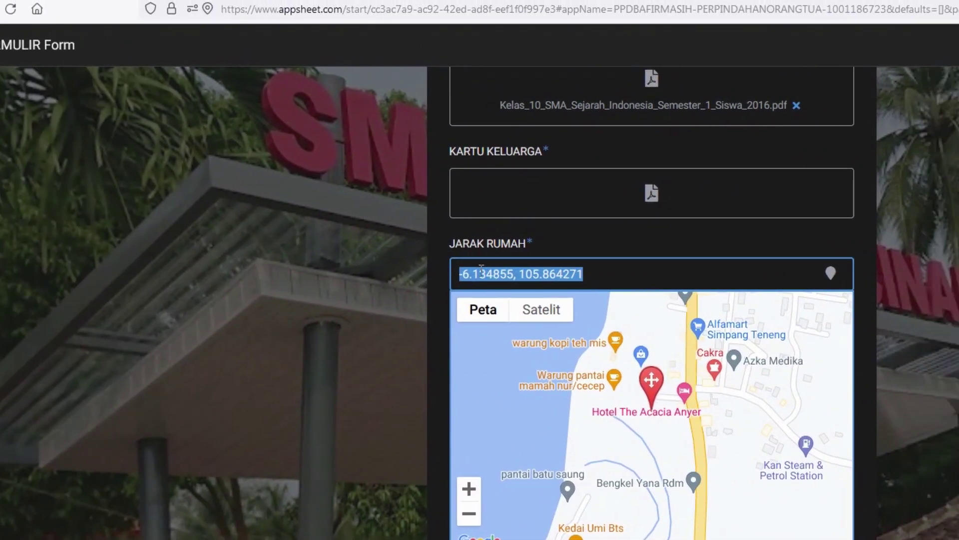
key(BackSpace)
right_click(620, 272)
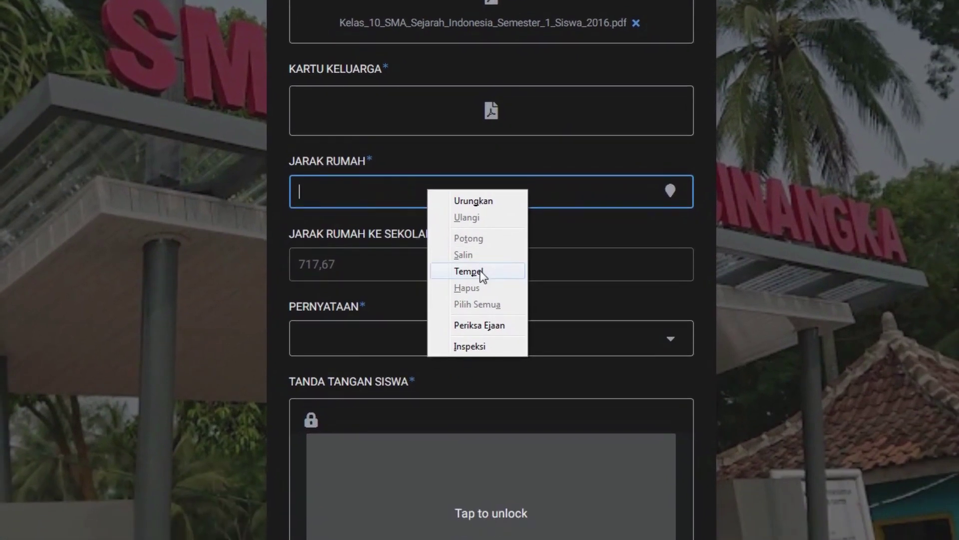
click(482, 274)
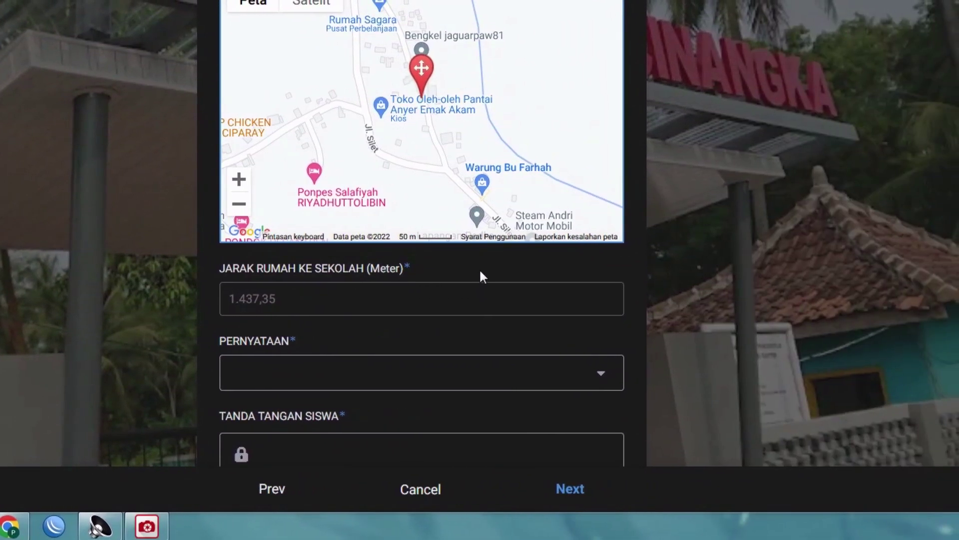
Choose the statement that all submitted data is true in the PERNYATAAN dropdown.
scroll(482, 276, down, 1)
scroll(481, 278, up, 4)
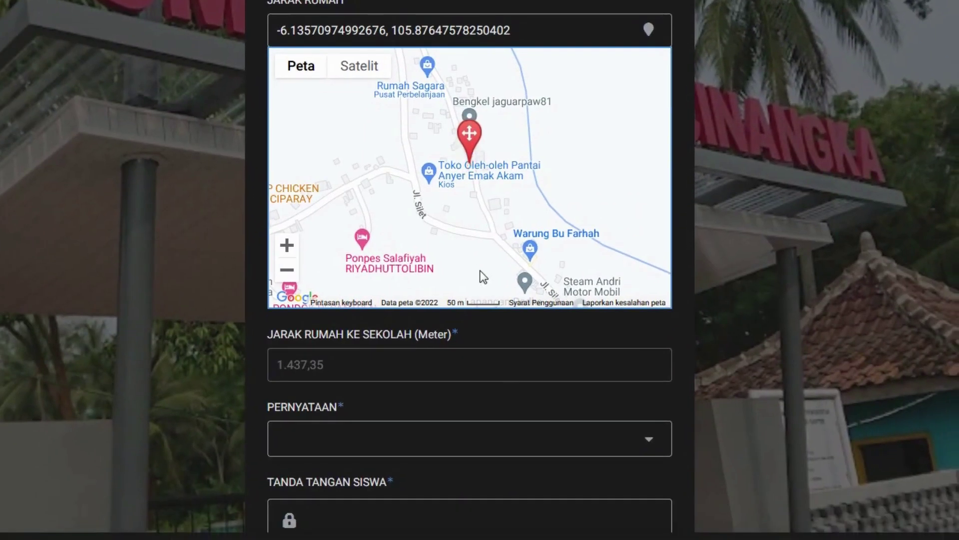
scroll(480, 325, down, 2)
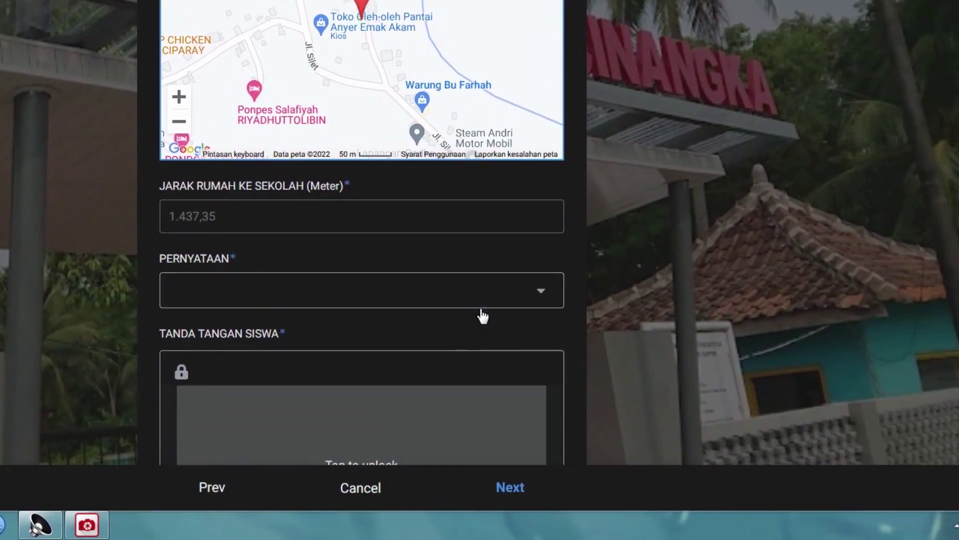
click(482, 299)
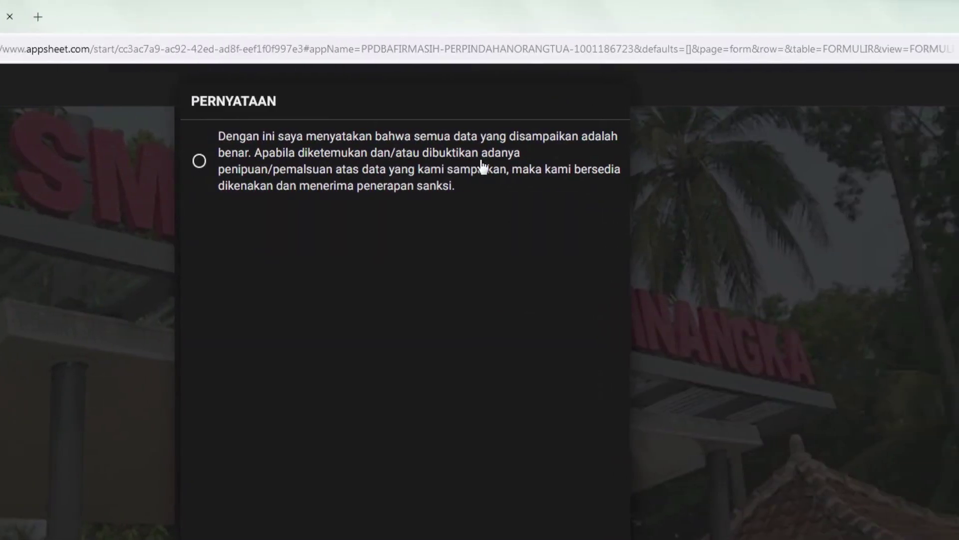
click(483, 163)
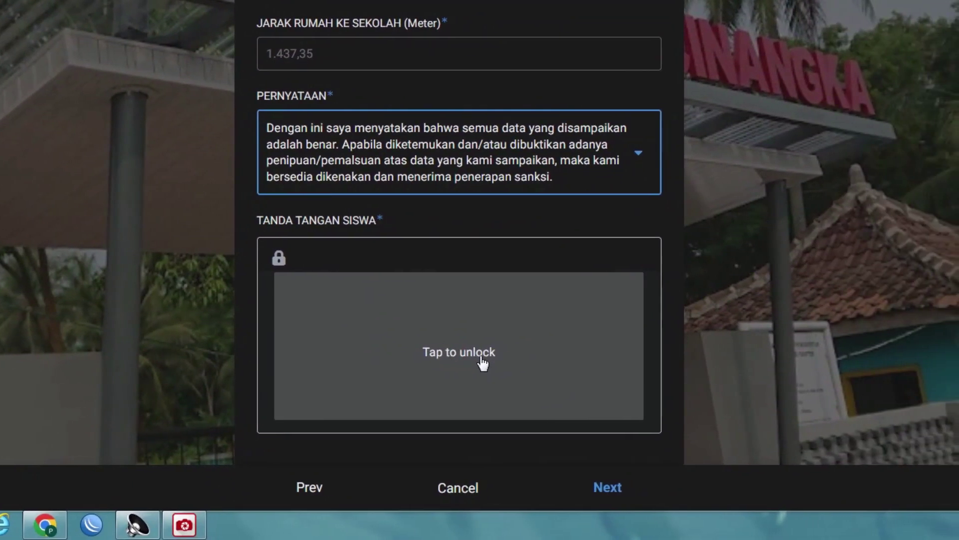
Unlock the TANDA TANGAN SISWA pad and draw a handwritten signature in it.
click(481, 357)
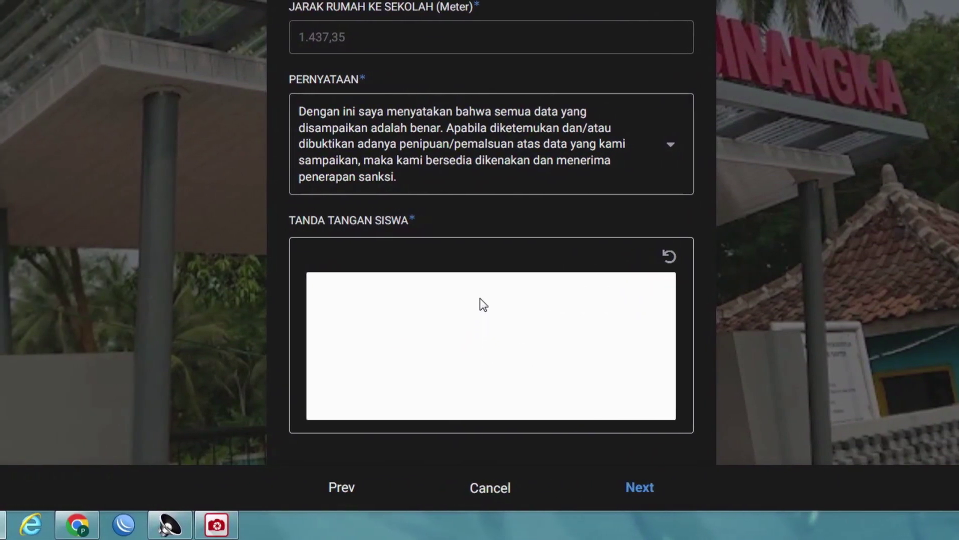
mouse_move(479, 320)
mouse_down()
mouse_move(456, 403)
mouse_move(439, 343)
mouse_move(601, 343)
mouse_up()
drag(503, 287, 511, 422)
mouse_move(461, 370)
mouse_down()
mouse_move(505, 352)
mouse_move(573, 347)
mouse_up()
mouse_move(480, 339)
mouse_down()
mouse_move(456, 331)
mouse_move(478, 343)
mouse_up()
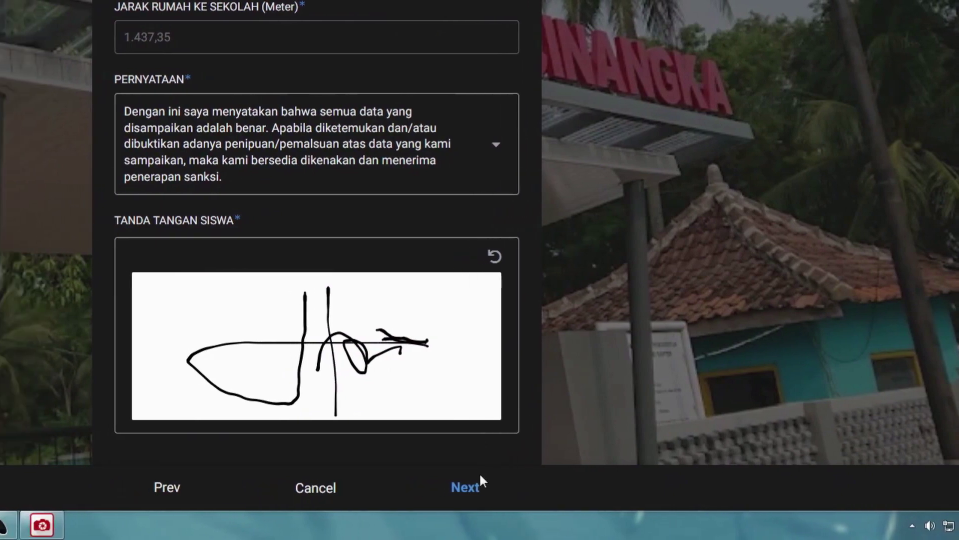
Try the next page, then upload BA OSN-K1.pdf into the required KARTU KELUARGA field.
click(462, 492)
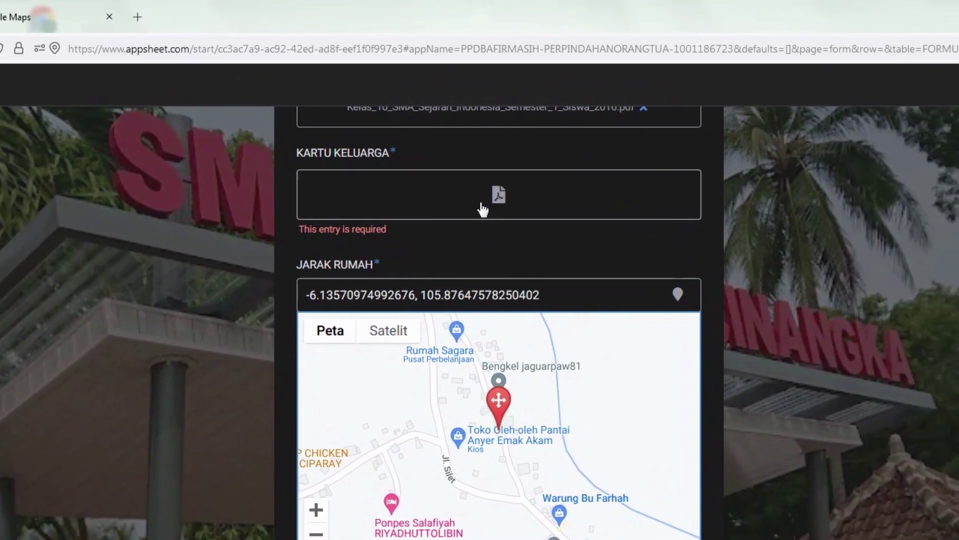
click(516, 194)
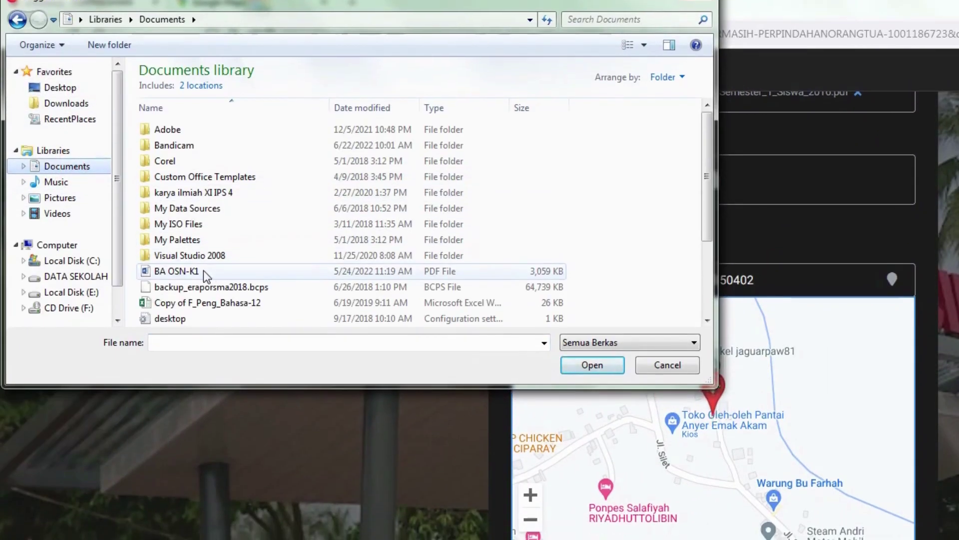
double_click(482, 285)
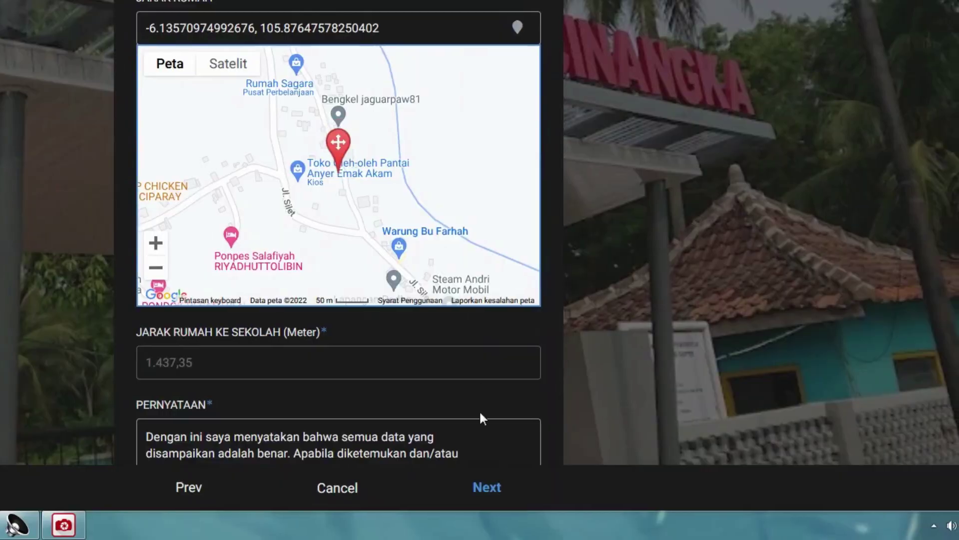
Advance to the SIMPAN DATA page and save the affirmation registration.
scroll(478, 410, down, 5)
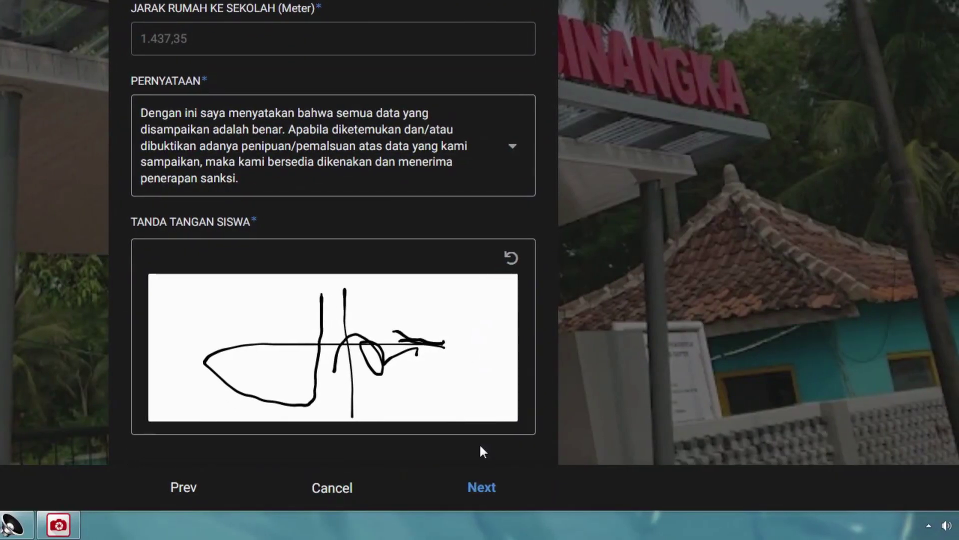
scroll(481, 447, up, 3)
scroll(481, 449, down, 3)
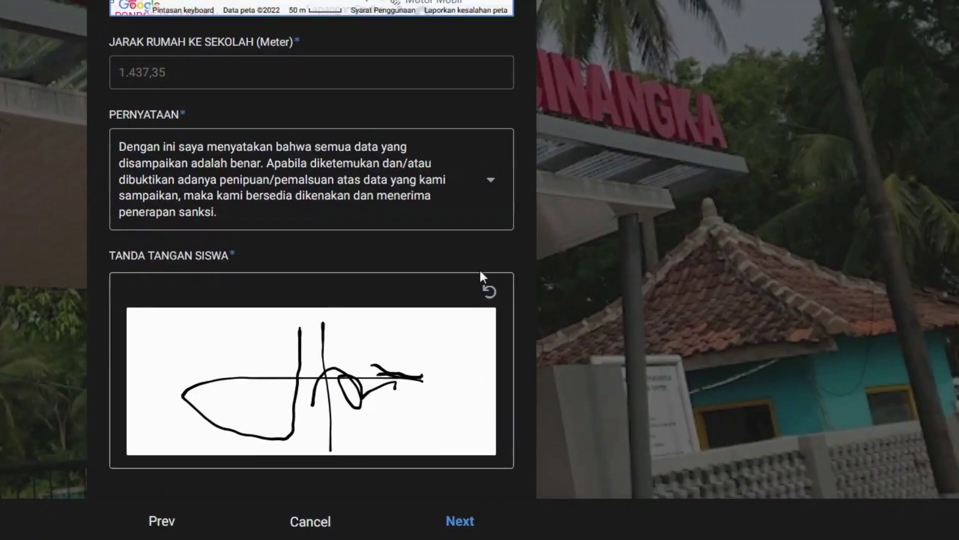
scroll(481, 270, up, 5)
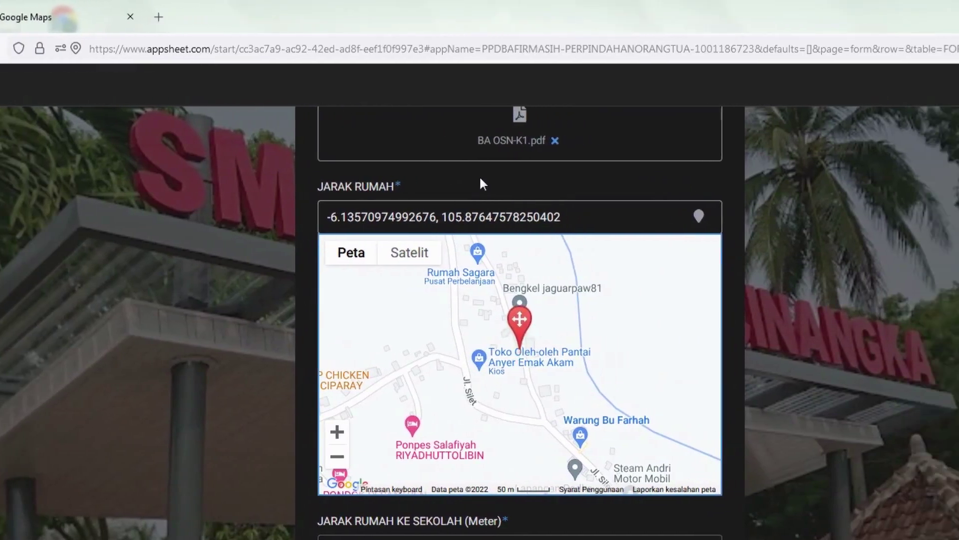
scroll(479, 180, up, 2)
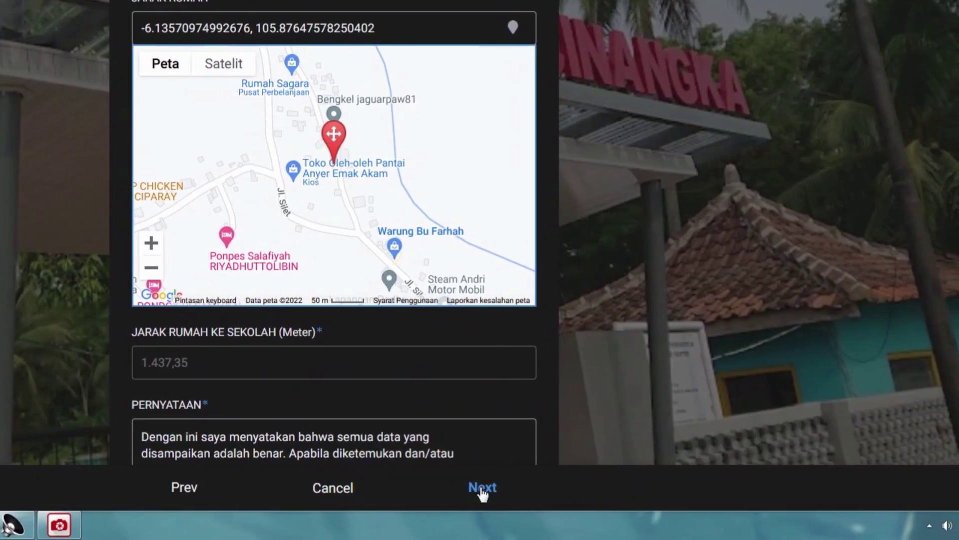
click(481, 490)
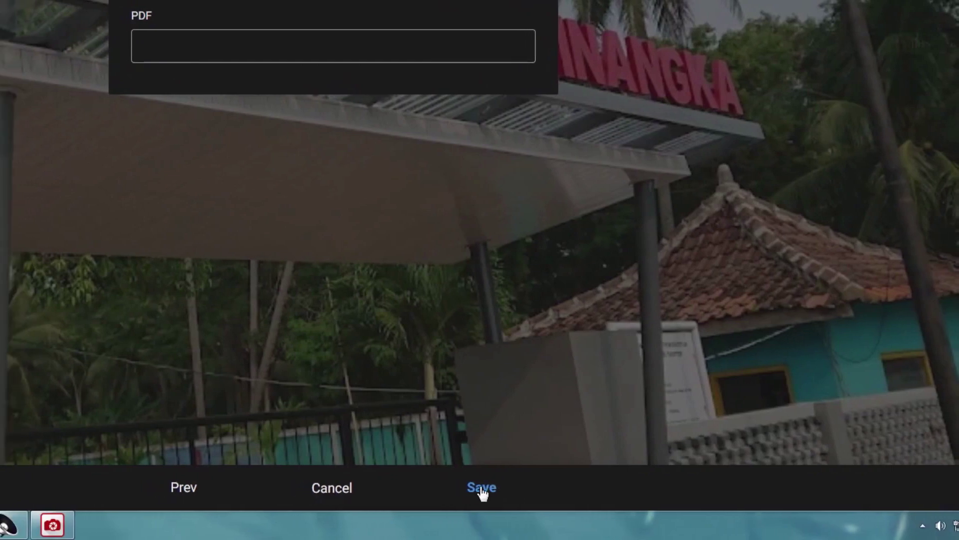
click(481, 488)
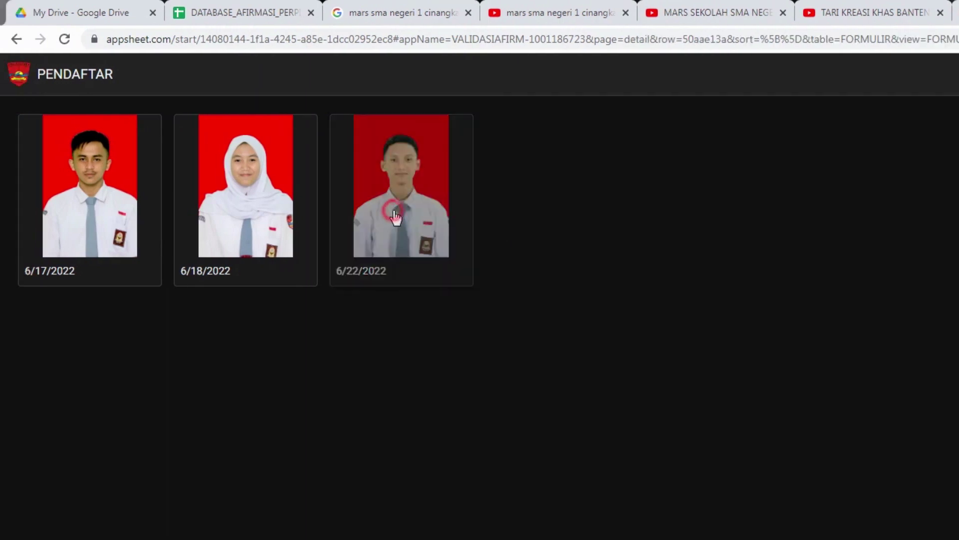
Open the 6/22/2022 registrant's details and highlight the date, name and NISN for review.
click(395, 217)
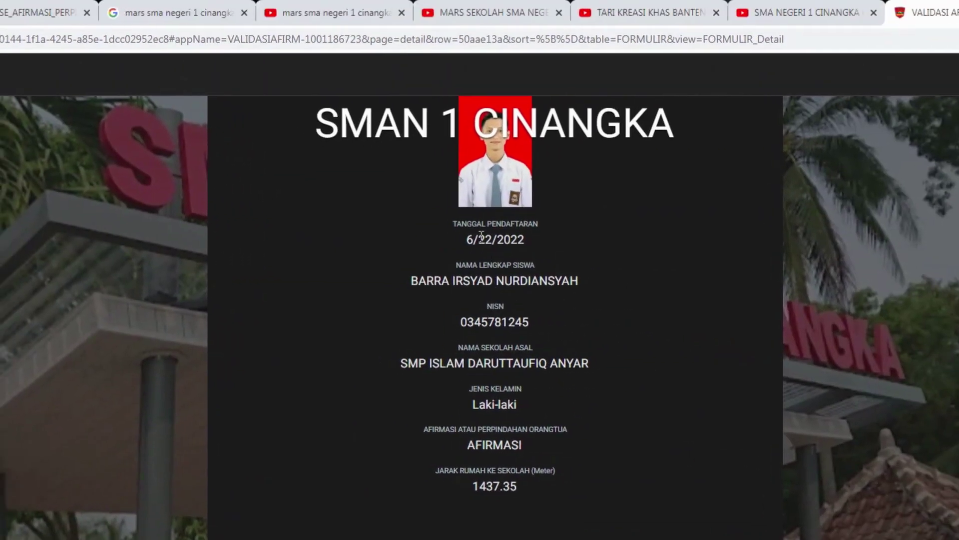
drag(481, 236, 410, 287)
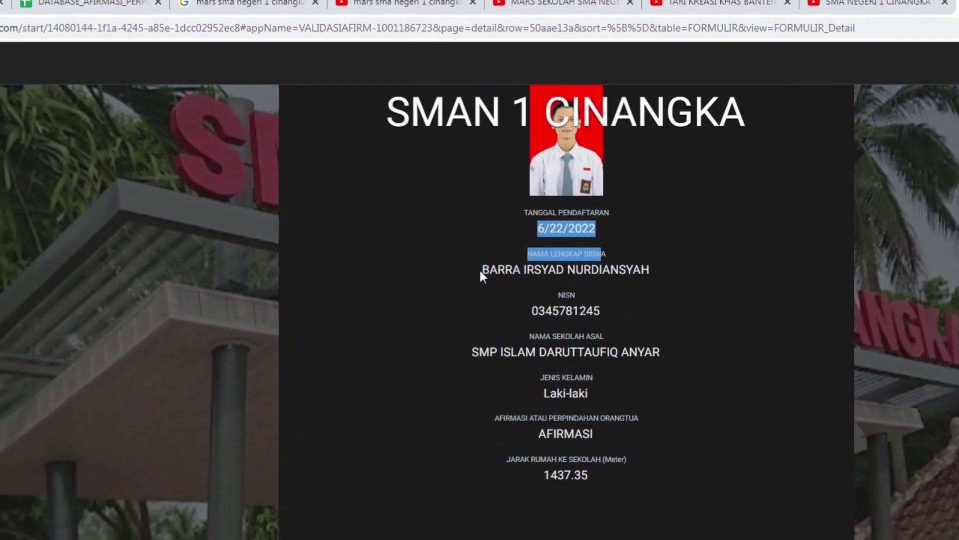
drag(481, 272, 642, 272)
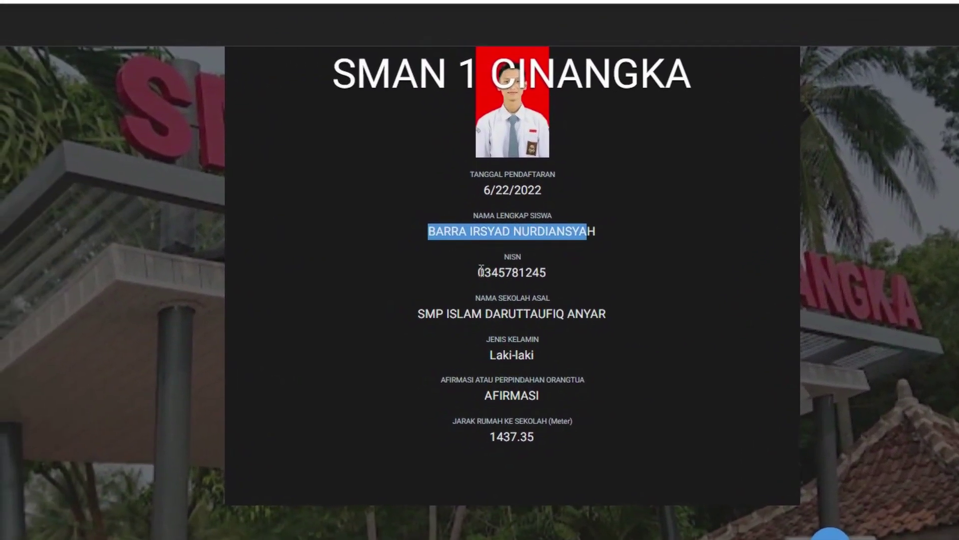
drag(480, 273, 633, 289)
click(417, 316)
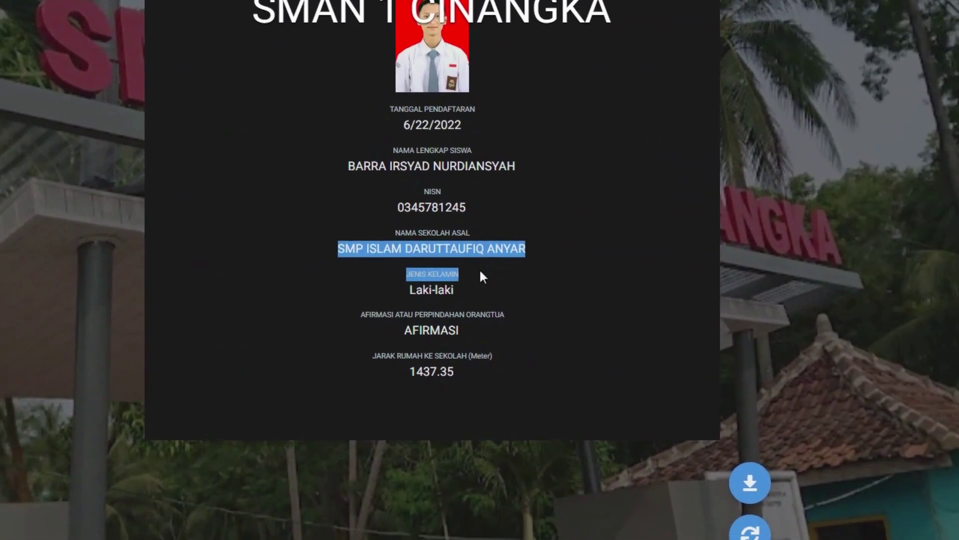
click(585, 308)
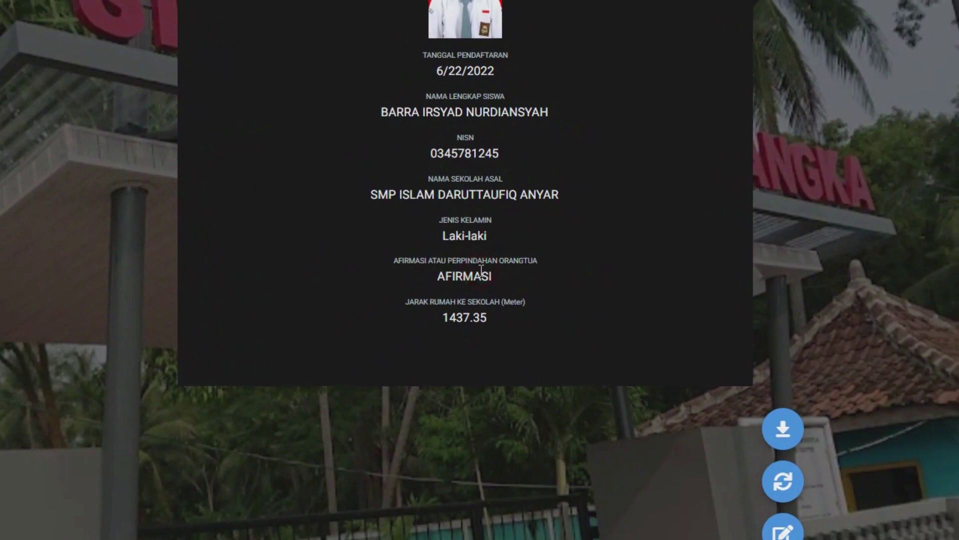
click(572, 324)
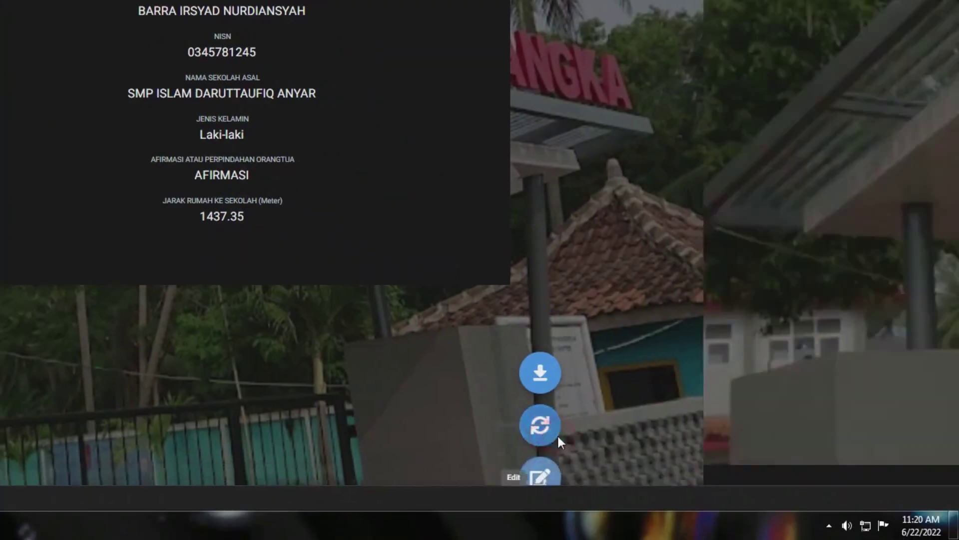
Open the record for editing and page through the parent data to the PKH card page.
click(558, 434)
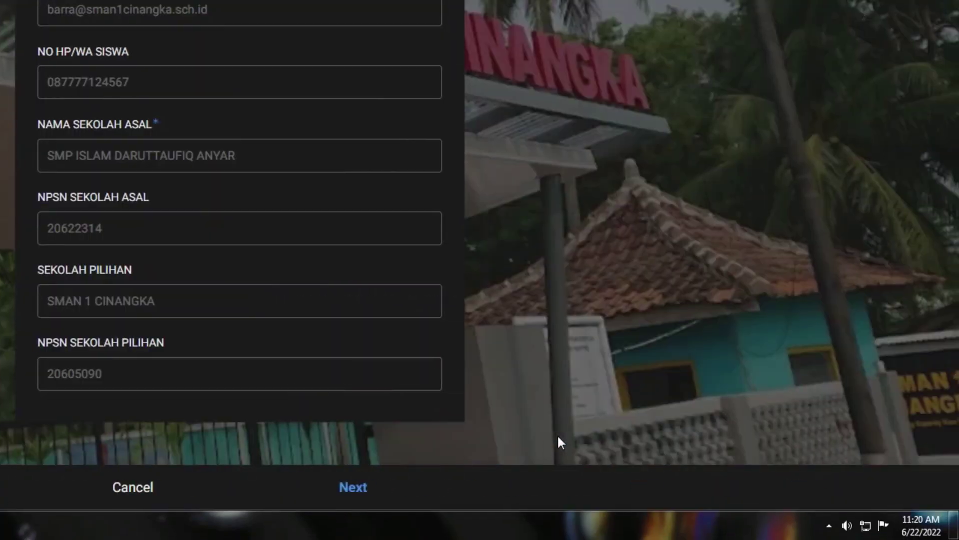
scroll(478, 313, down, 2)
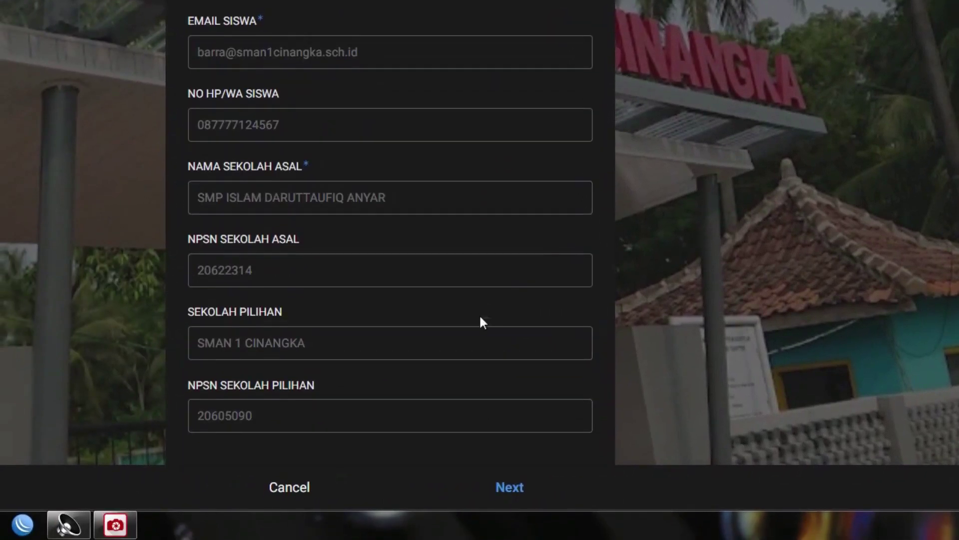
click(481, 491)
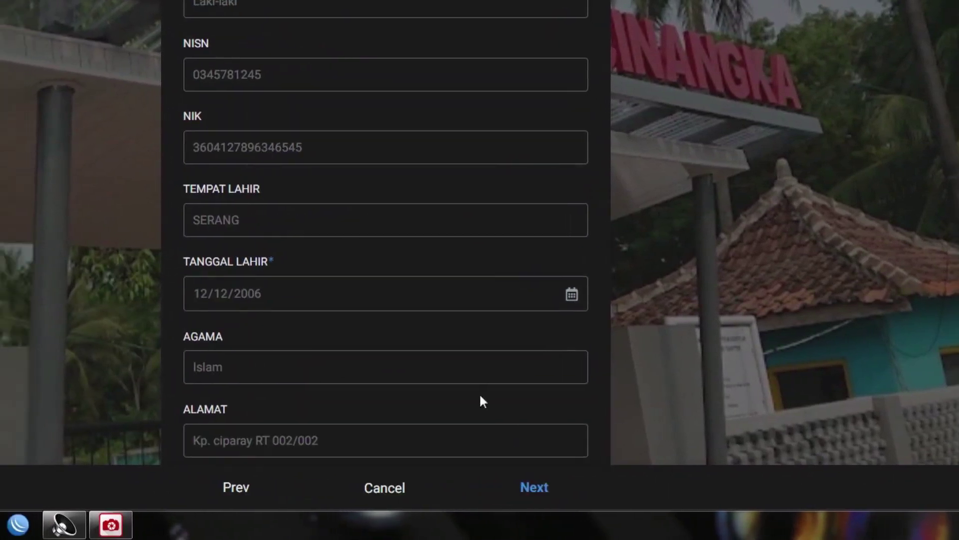
scroll(478, 395, down, 5)
click(481, 486)
click(482, 485)
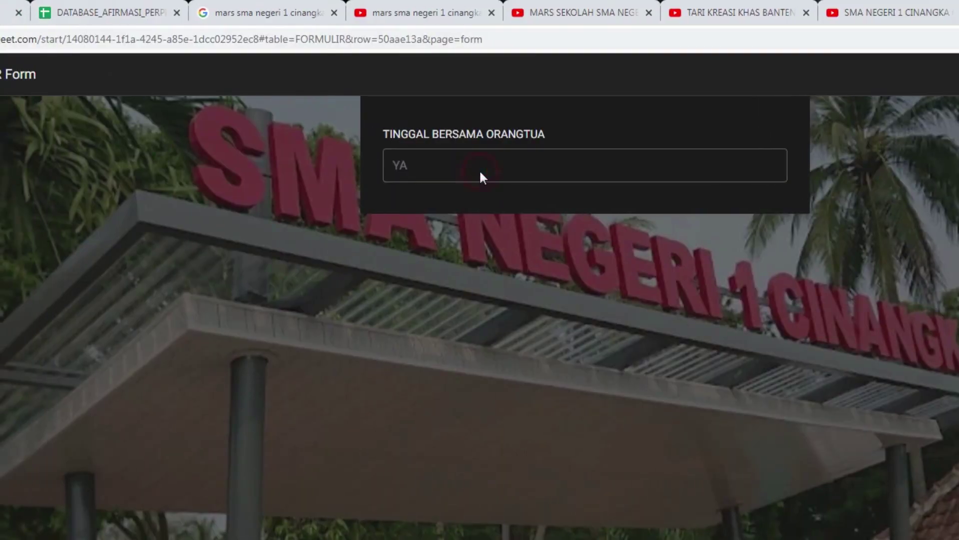
click(481, 492)
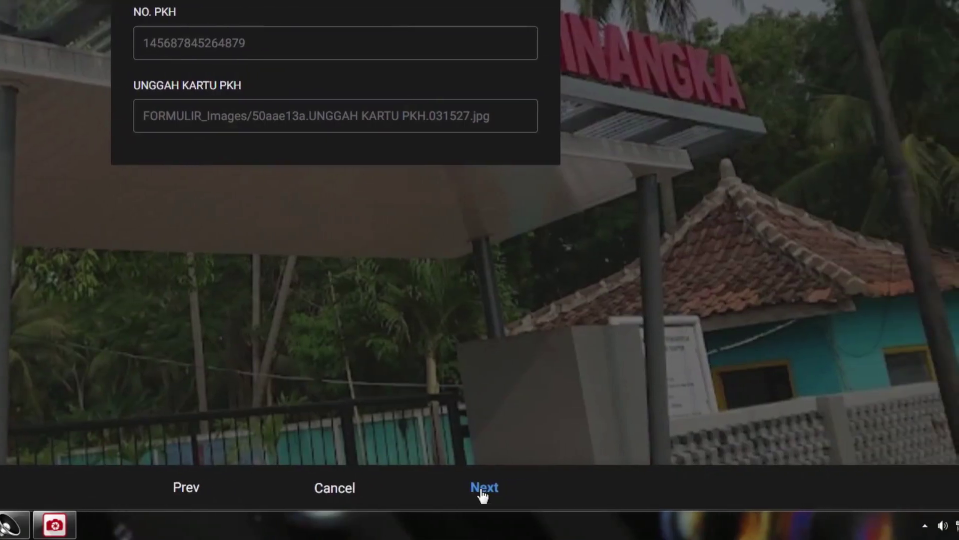
Scroll through the photo and birth certificate page and continue to the INFORMASI verification page.
click(469, 490)
scroll(454, 357, down, 9)
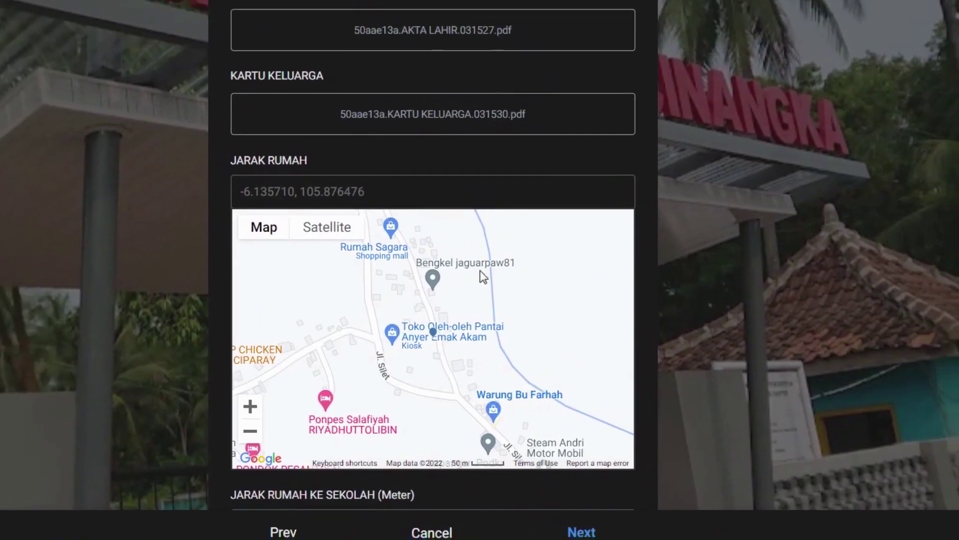
scroll(454, 283, down, 5)
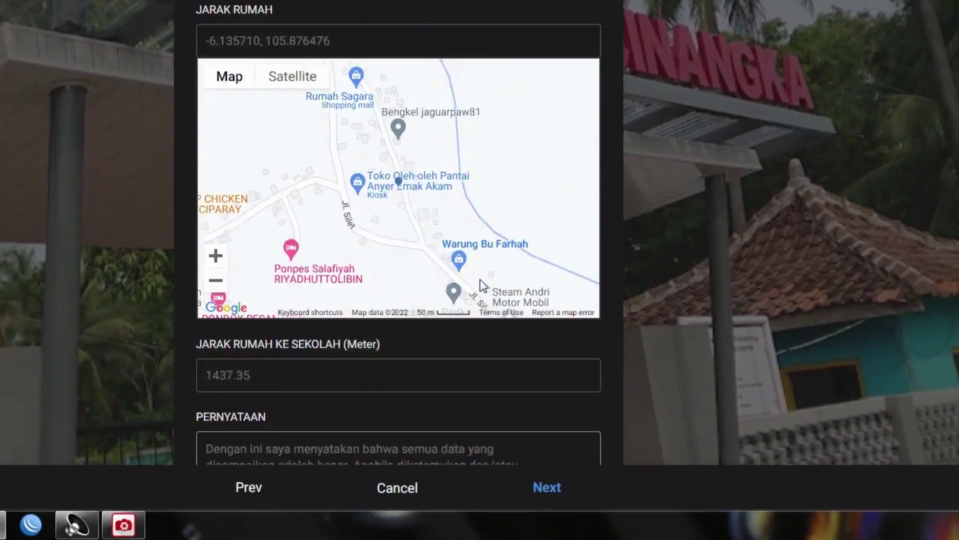
scroll(482, 283, down, 3)
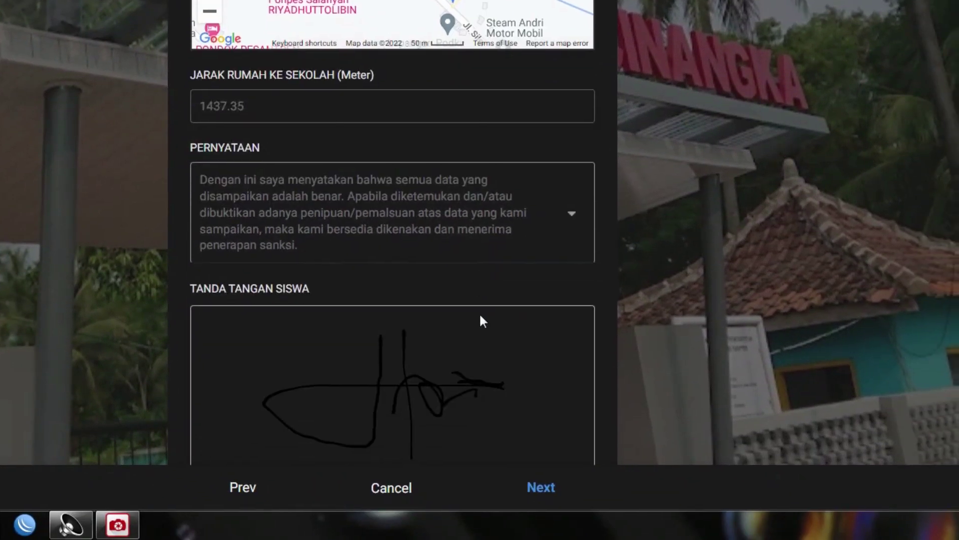
scroll(482, 325, down, 1)
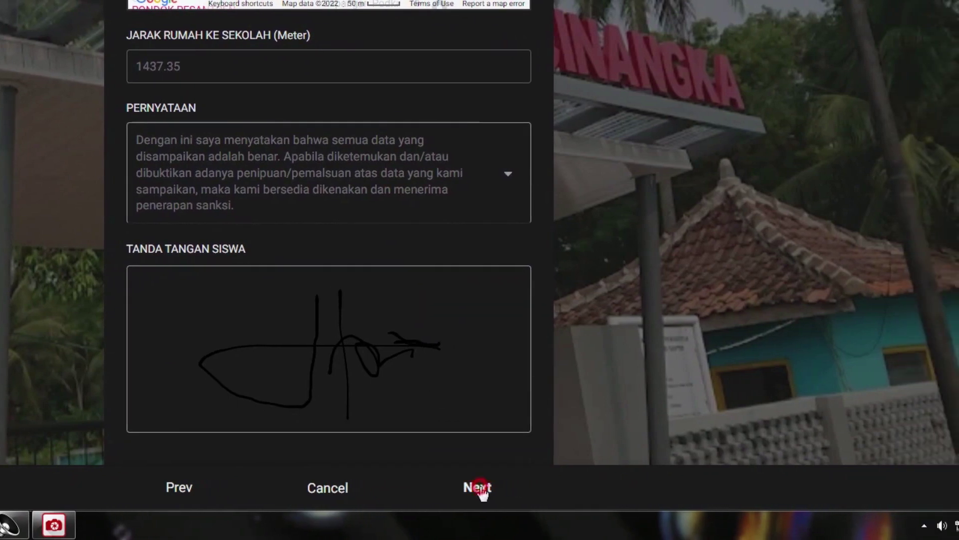
click(479, 487)
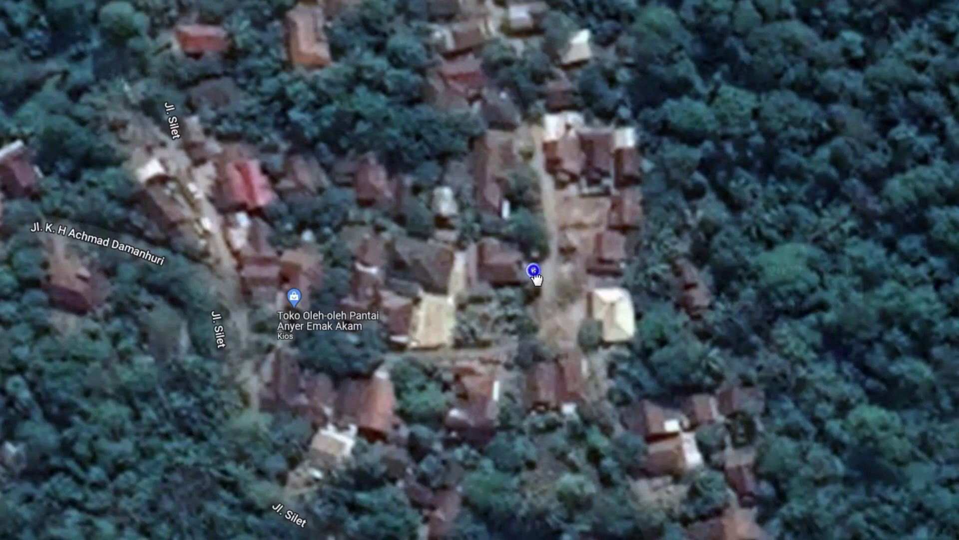
Copy the home's coordinates in Google Maps and paste them into MAPS SISWA.
right_click(544, 266)
click(567, 274)
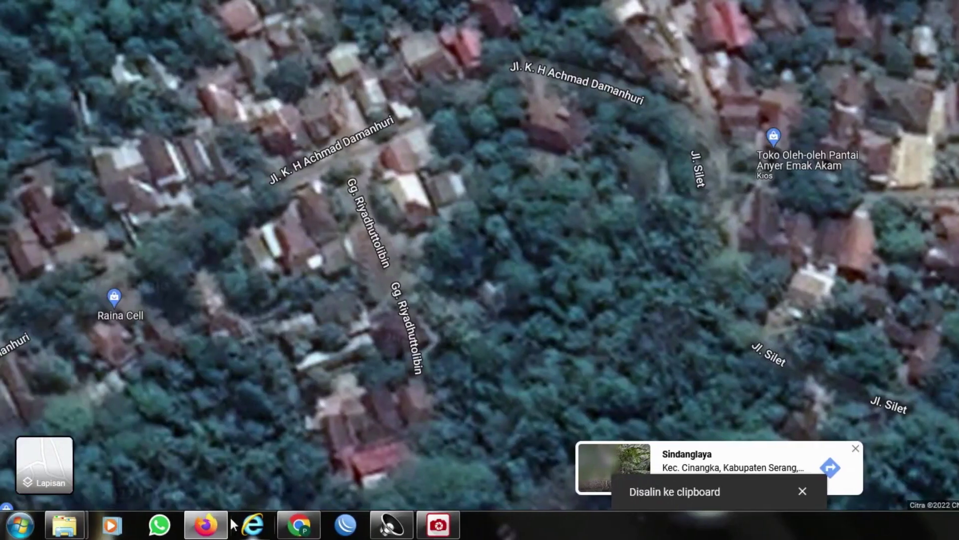
click(186, 524)
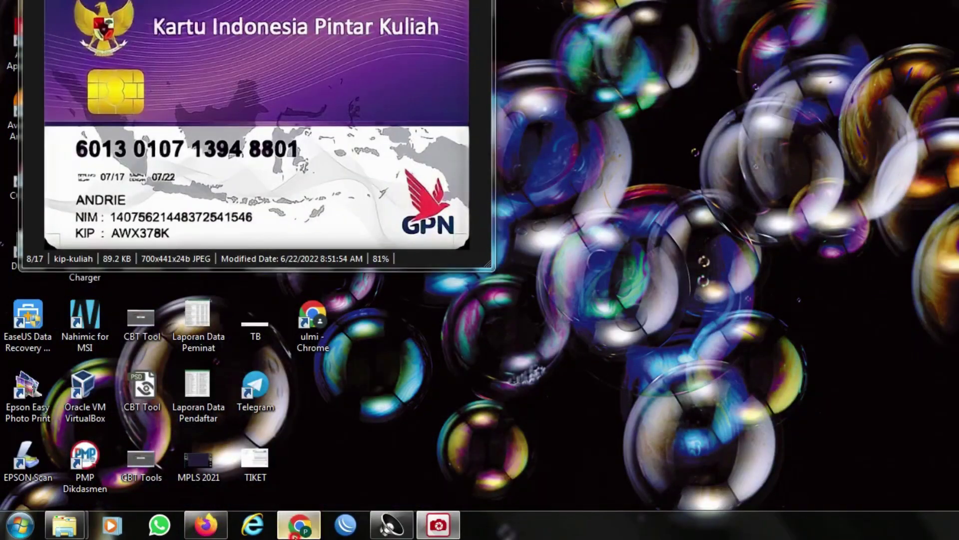
click(295, 535)
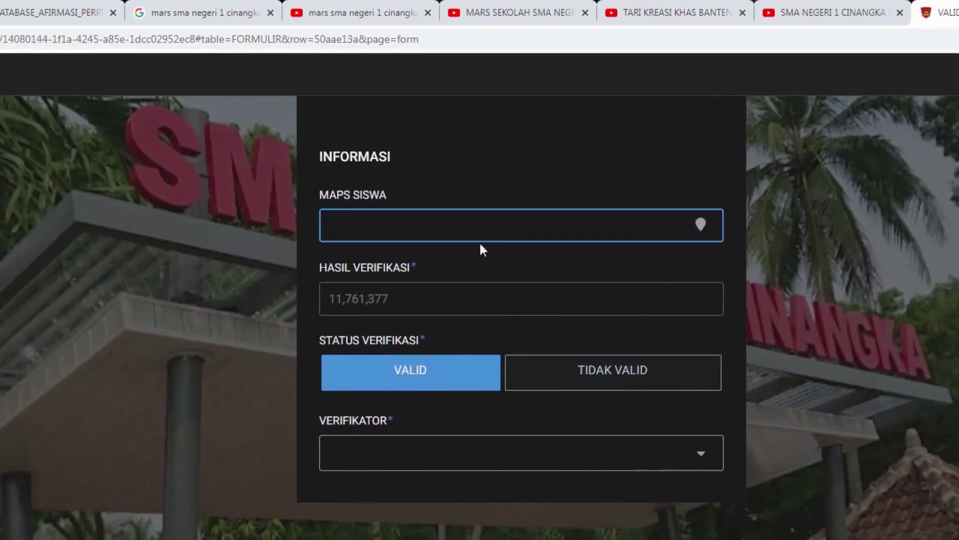
right_click(480, 231)
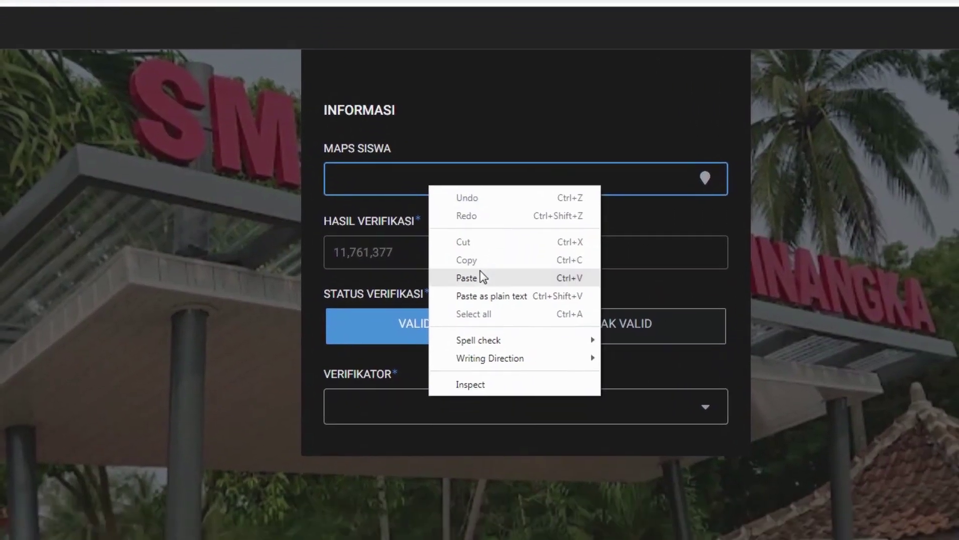
click(480, 277)
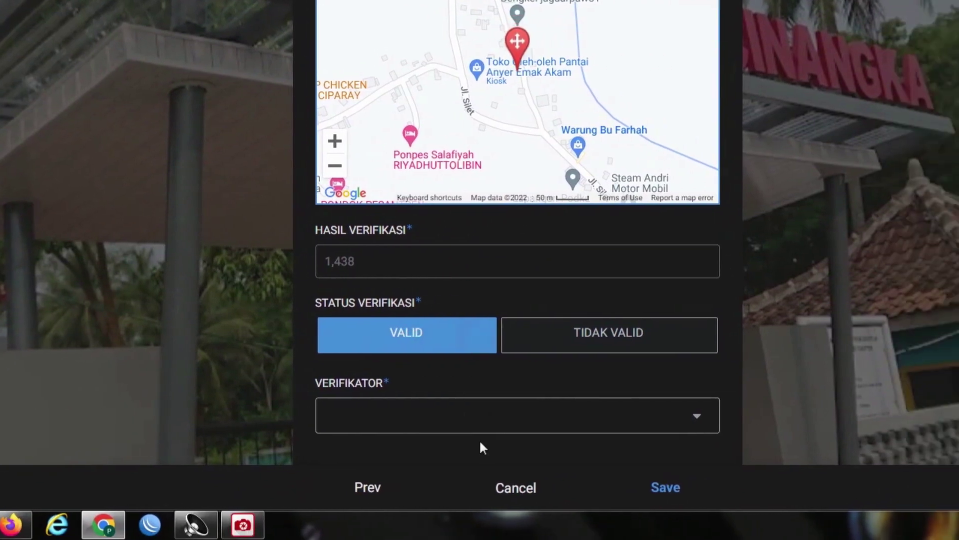
Assign a verifier from the VERIFIKATOR list and save the VALID record.
click(479, 414)
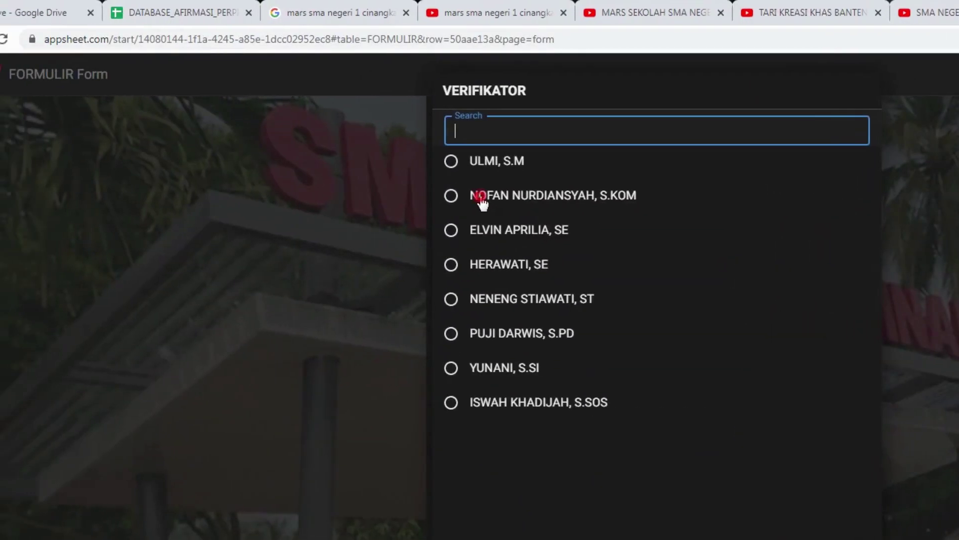
click(481, 196)
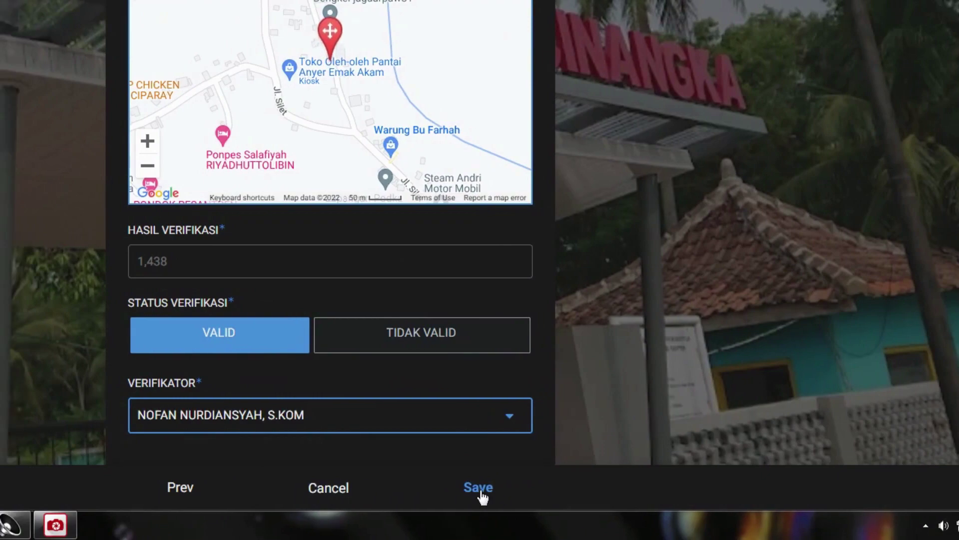
click(480, 489)
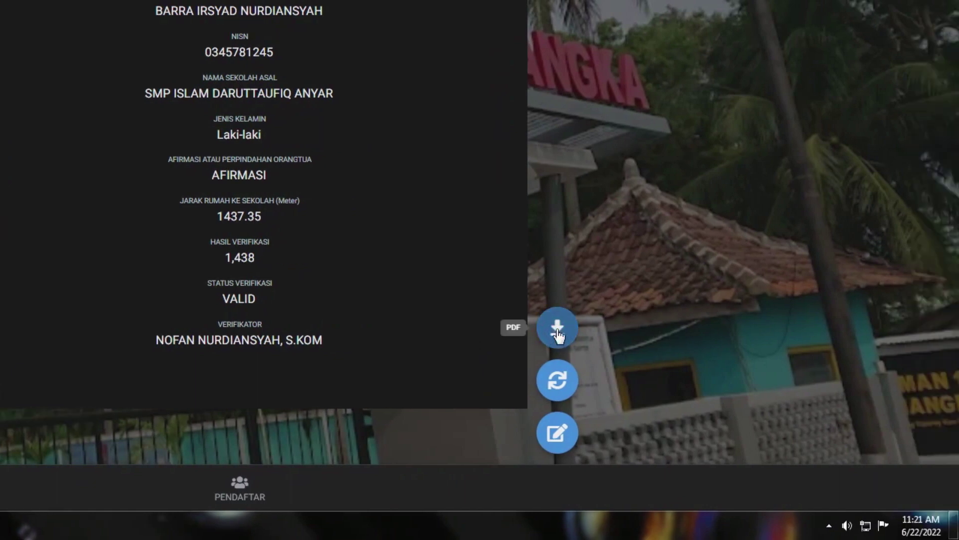
Generate the registration receipt PDF from the student's record and inspect its heading.
click(558, 330)
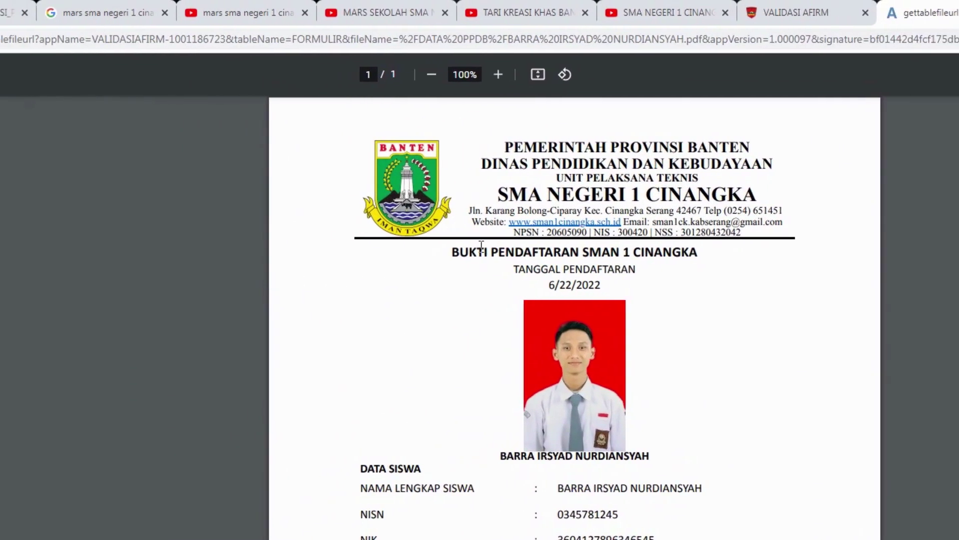
drag(453, 253, 679, 261)
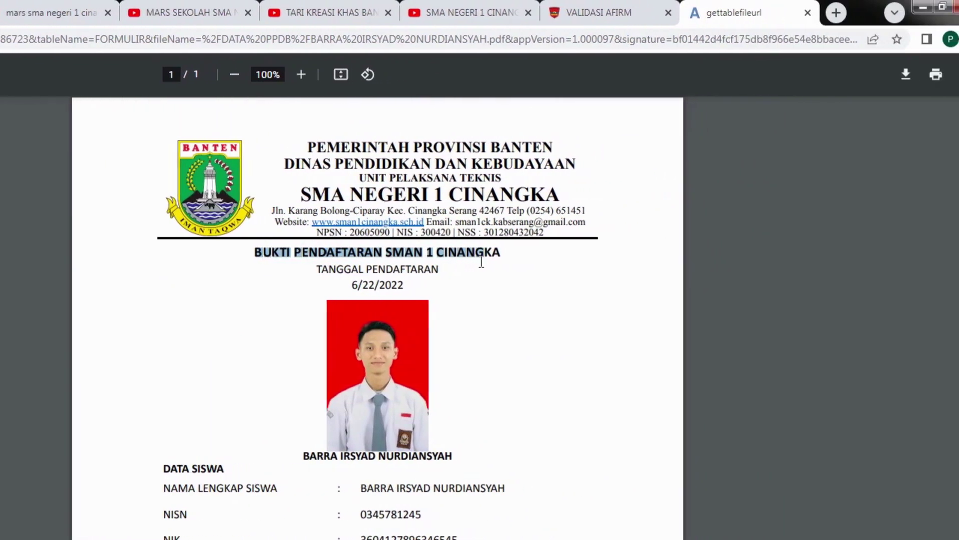
click(443, 270)
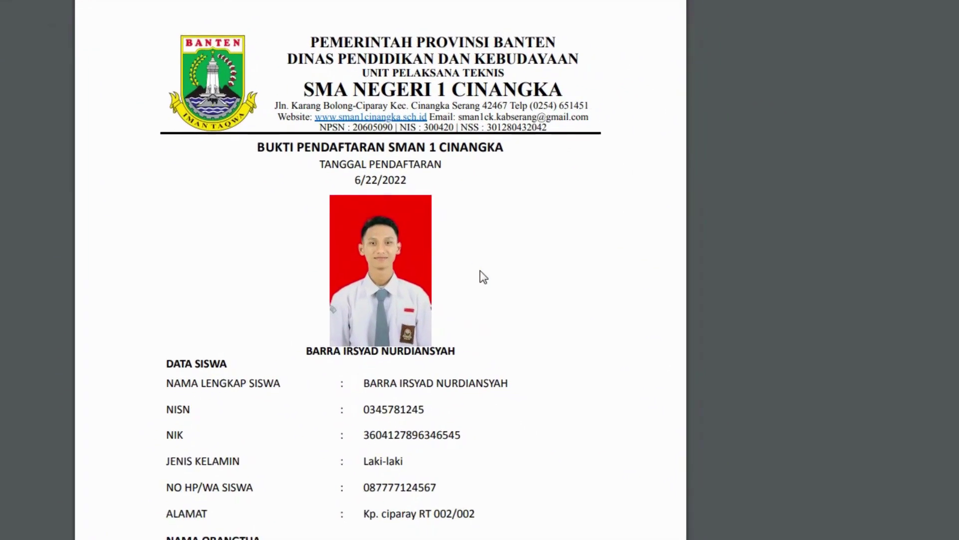
Review the receipt's student data: route AFIRMASI, distance 1437.35 m, status VALID.
scroll(483, 278, down, 3)
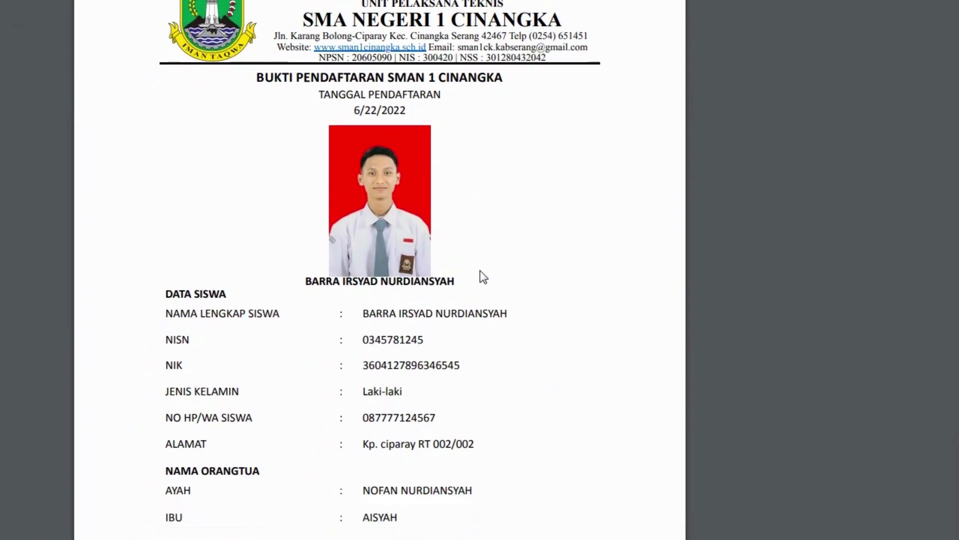
scroll(483, 277, down, 2)
scroll(483, 277, down, 6)
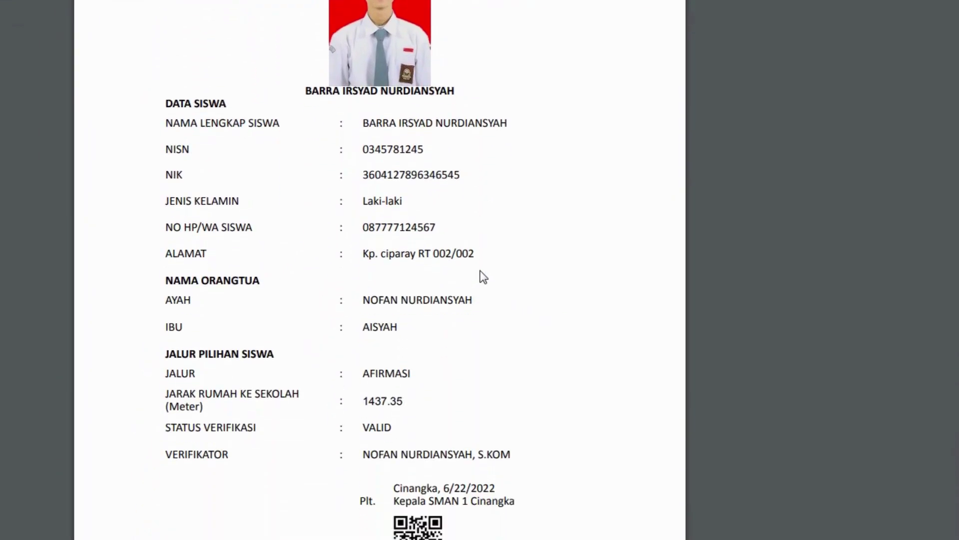
scroll(483, 278, up, 6)
scroll(483, 277, down, 4)
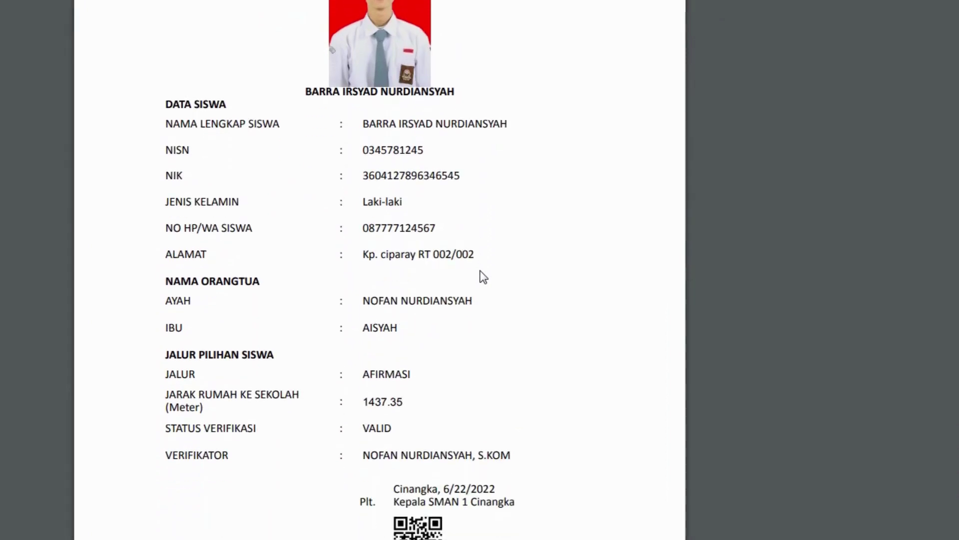
scroll(483, 277, down, 4)
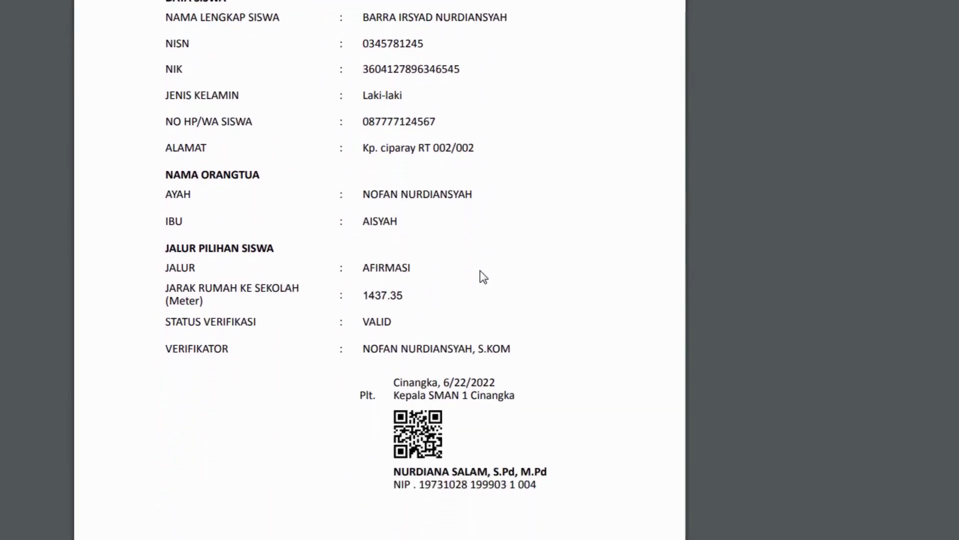
scroll(483, 278, down, 2)
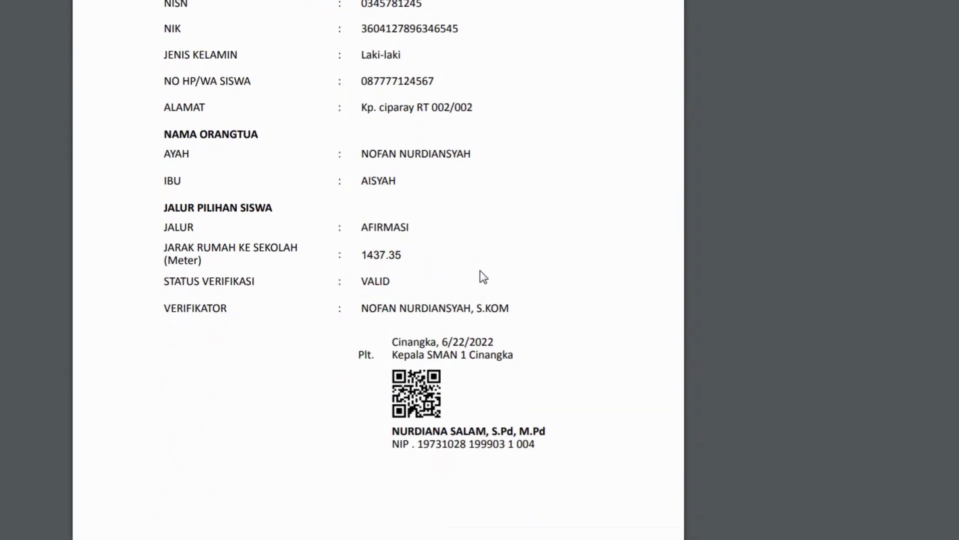
scroll(483, 277, up, 14)
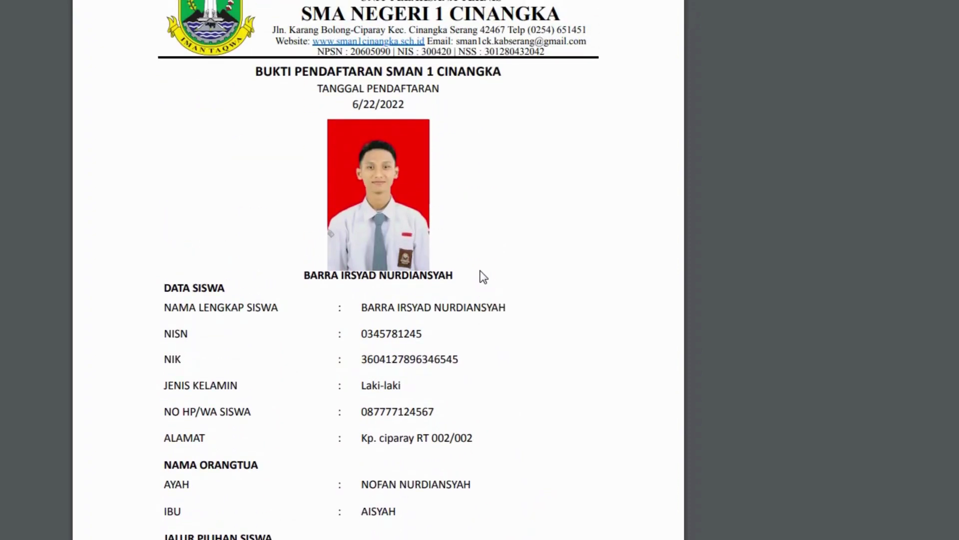
scroll(484, 277, up, 2)
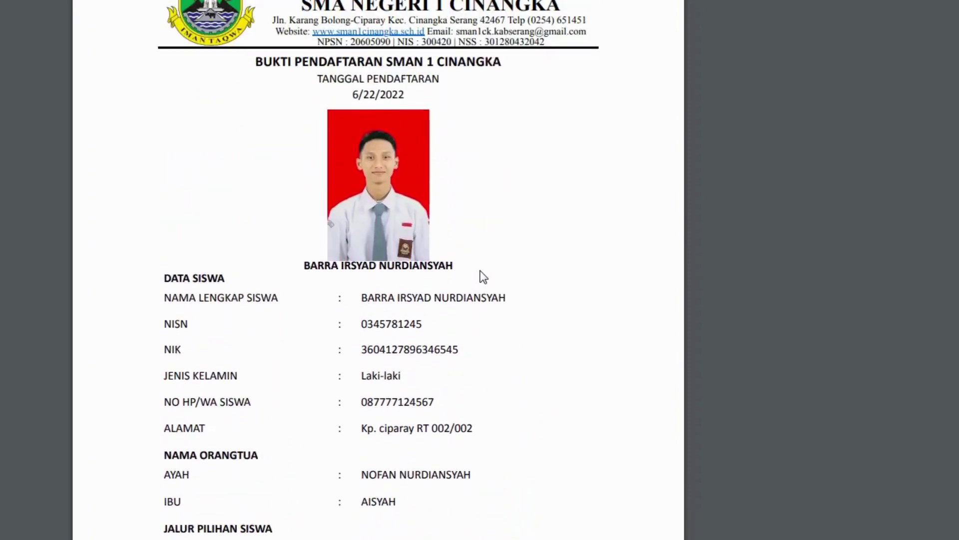
scroll(483, 278, down, 4)
scroll(483, 277, down, 2)
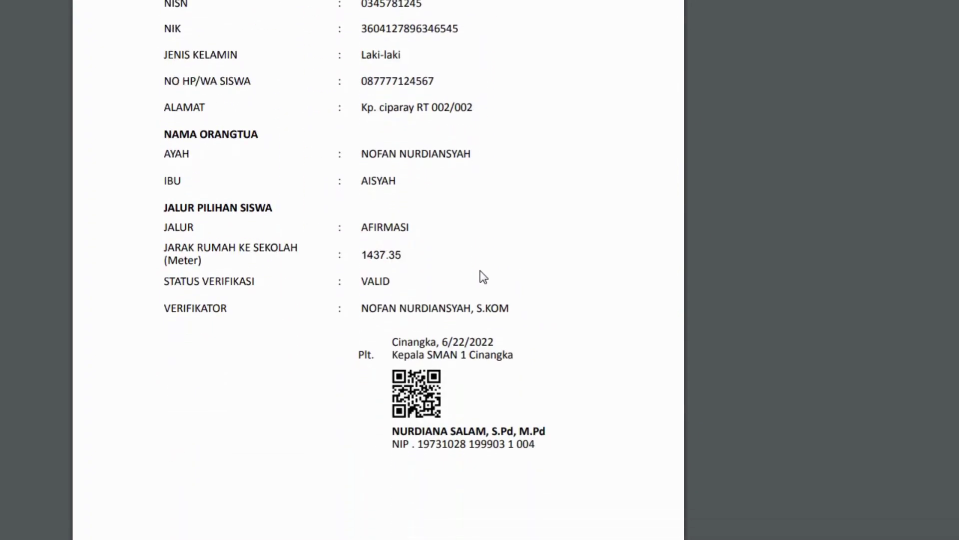
scroll(484, 277, up, 5)
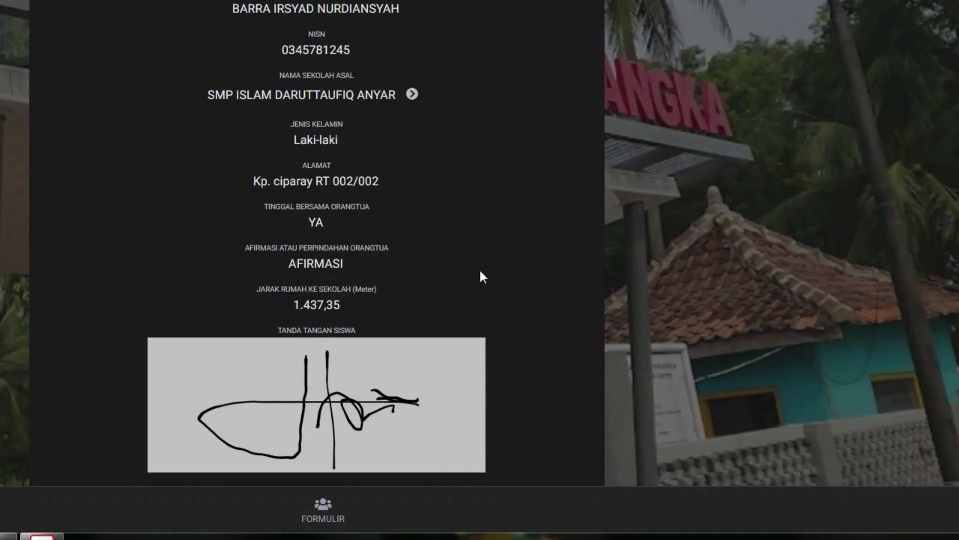
Scroll the AppSheet registrant details showing route AFIRMASI, distance 1.437,35 m and the signature.
scroll(481, 276, up, 1)
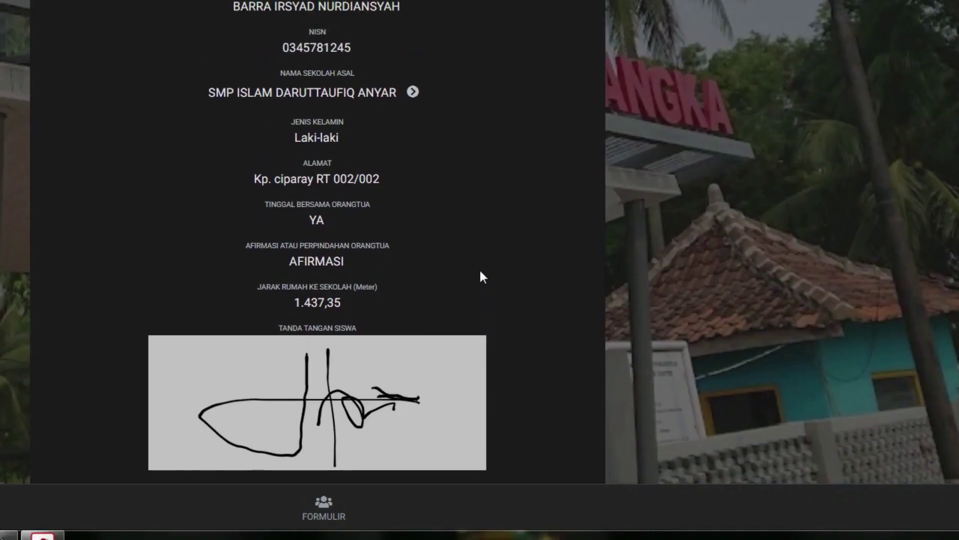